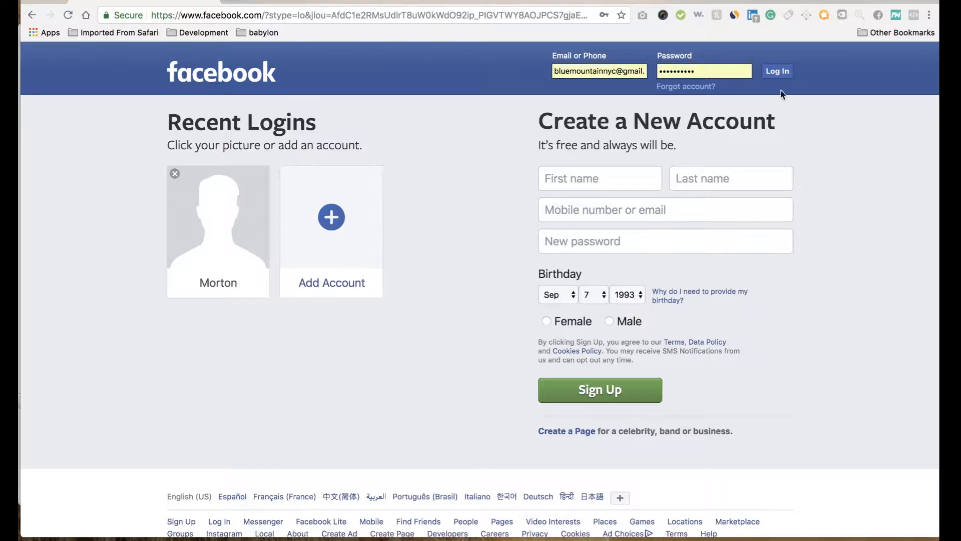
Step: Log in to Facebook with the prefilled credentials and open the Pineaaaple Express Business Manager
click(777, 74)
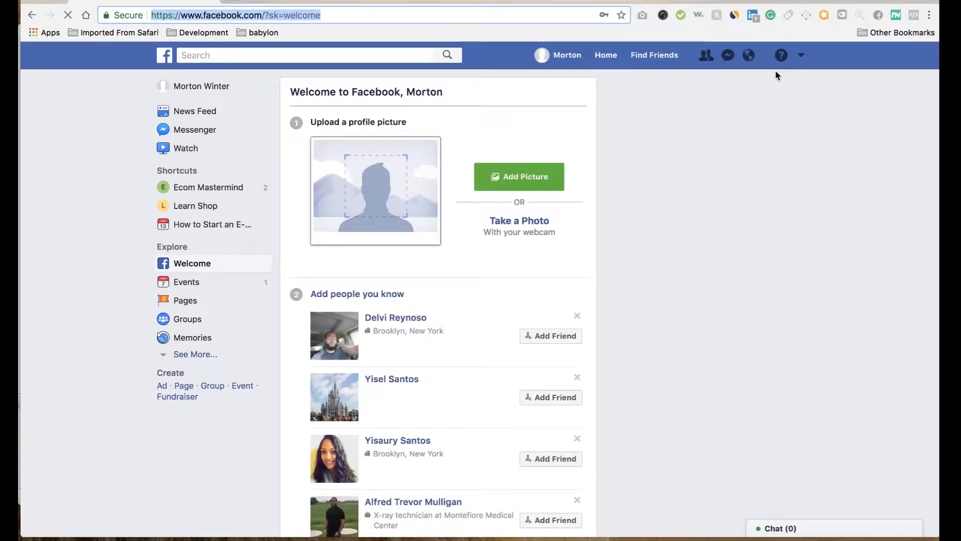
scroll(801, 59, down, 10)
click(801, 56)
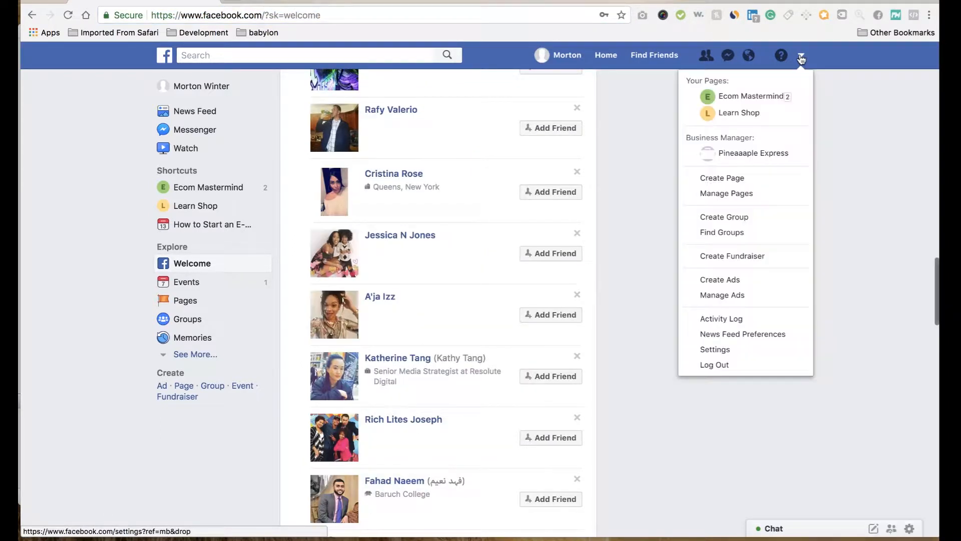
click(759, 153)
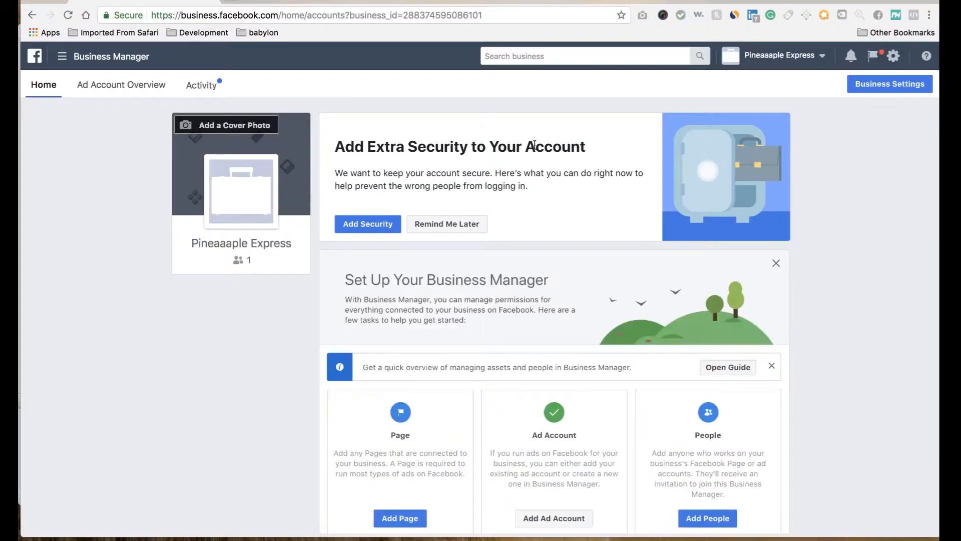
Step: Go to Ads Manager and switch from the Learn shop ad account to the personal ad account
click(87, 61)
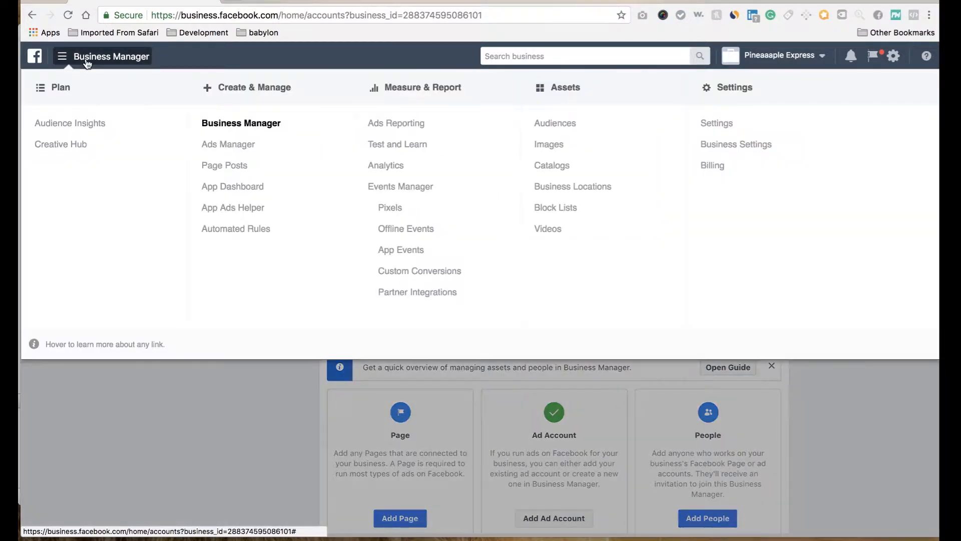
click(228, 150)
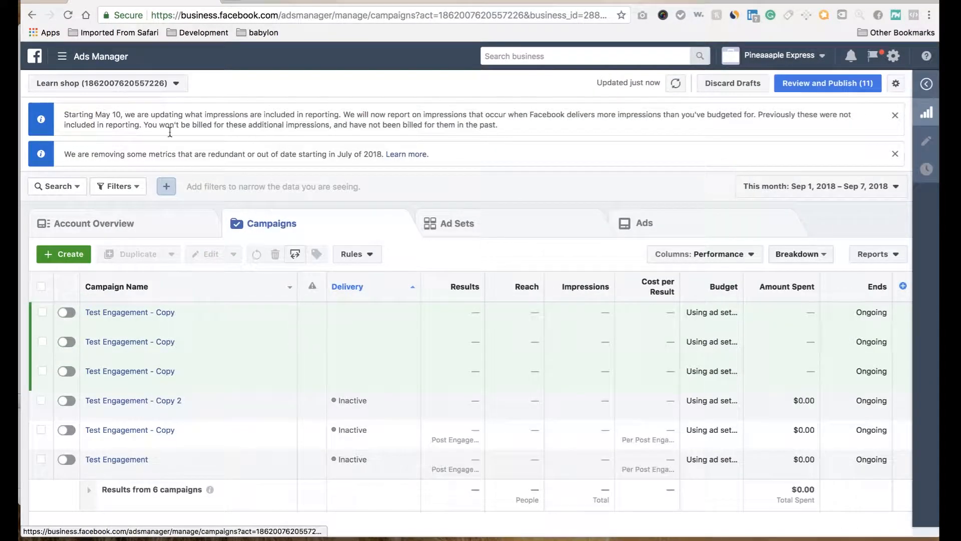
click(174, 84)
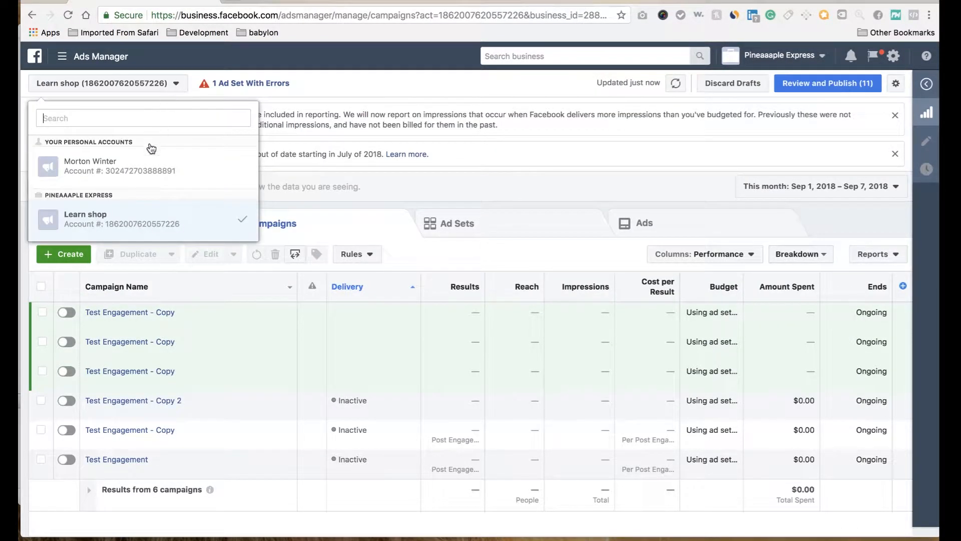
click(145, 165)
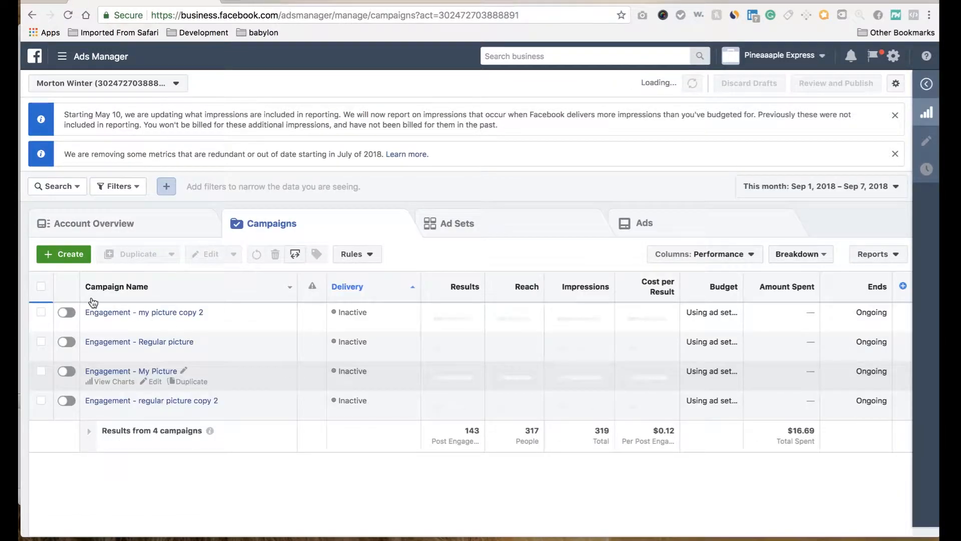
Step: Delete all campaigns in the personal ad account and start creating a new campaign
click(41, 288)
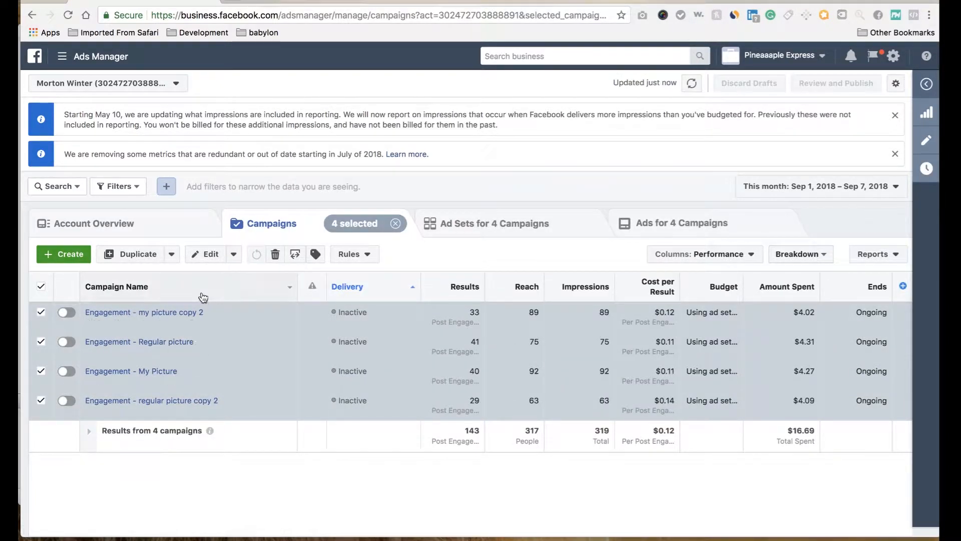
click(275, 253)
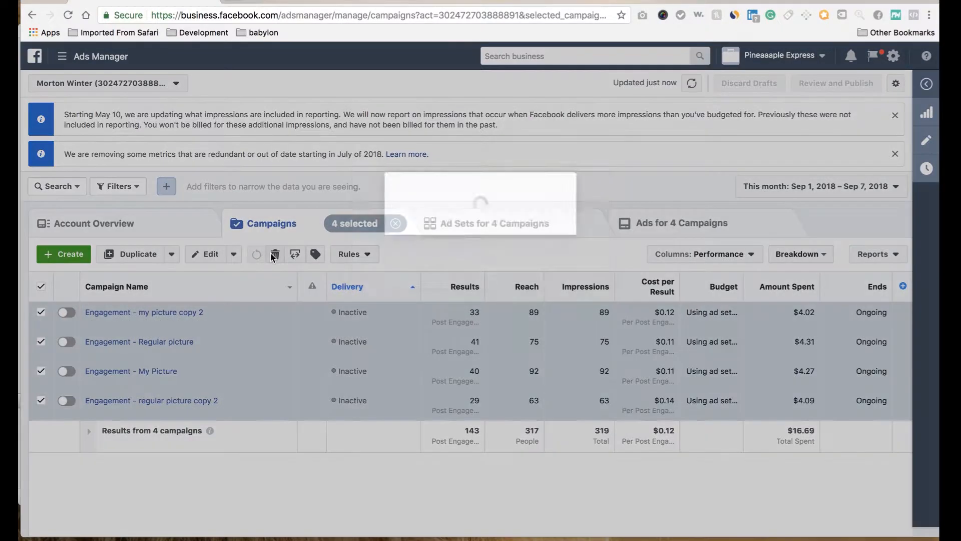
click(579, 260)
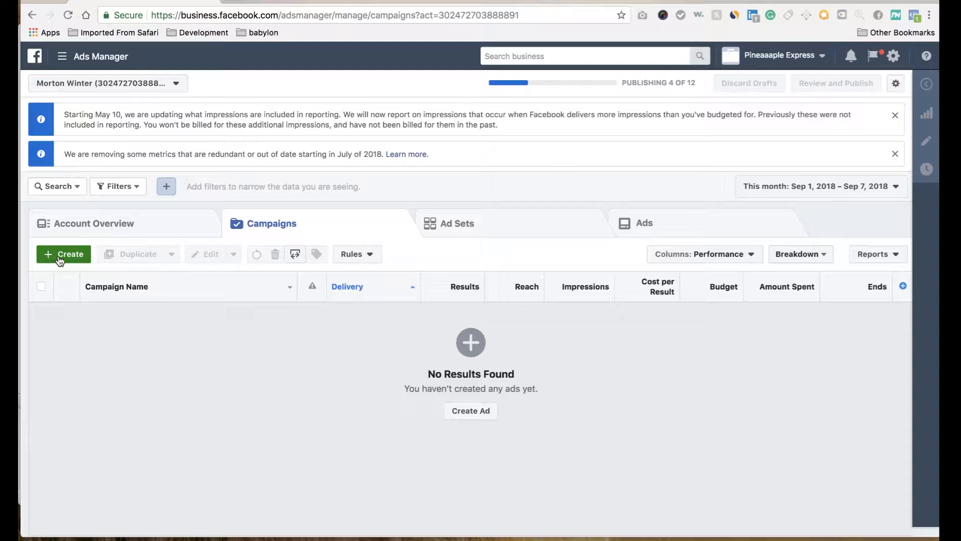
click(62, 257)
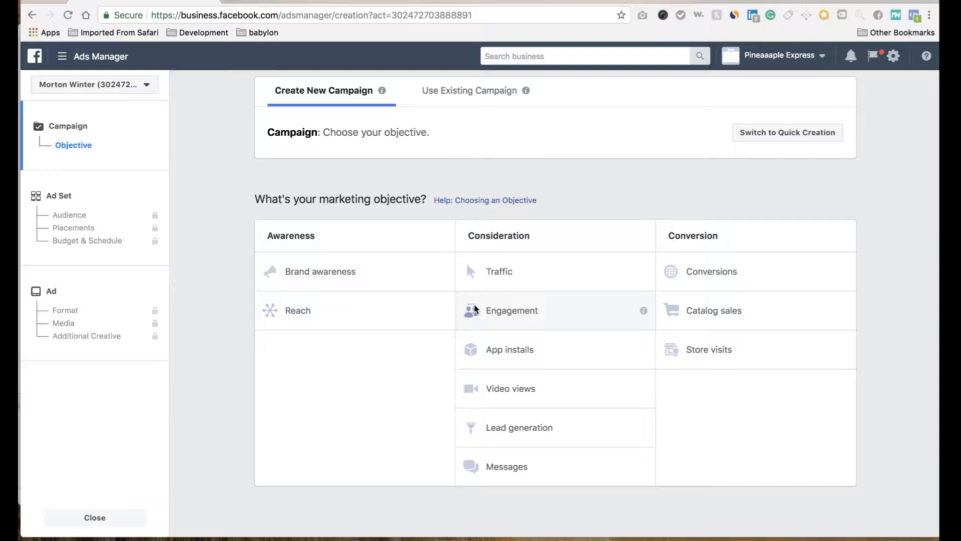
Step: In a new browser tab, search Google Images for "facebook post" and view the free Facebook PSD post mockup image
click(231, 2)
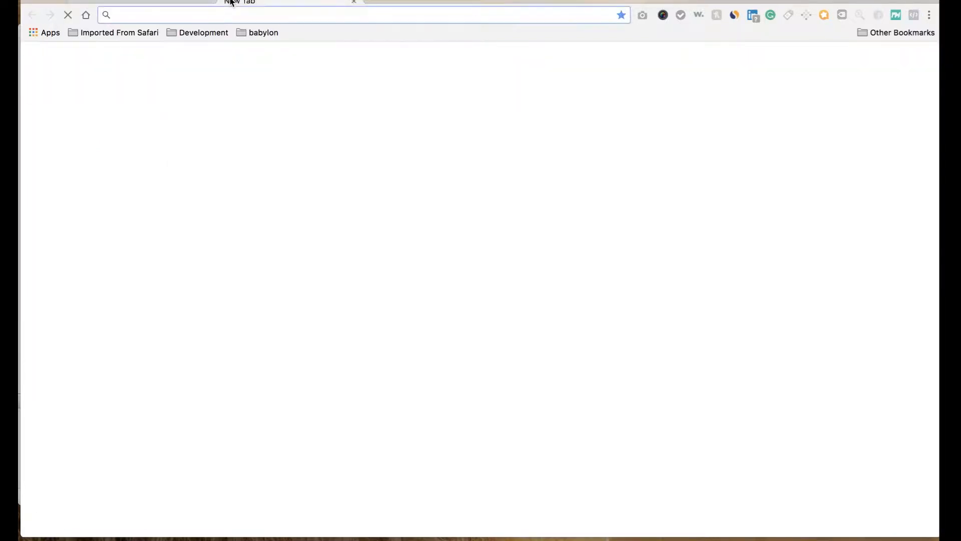
text(go)
key(Return)
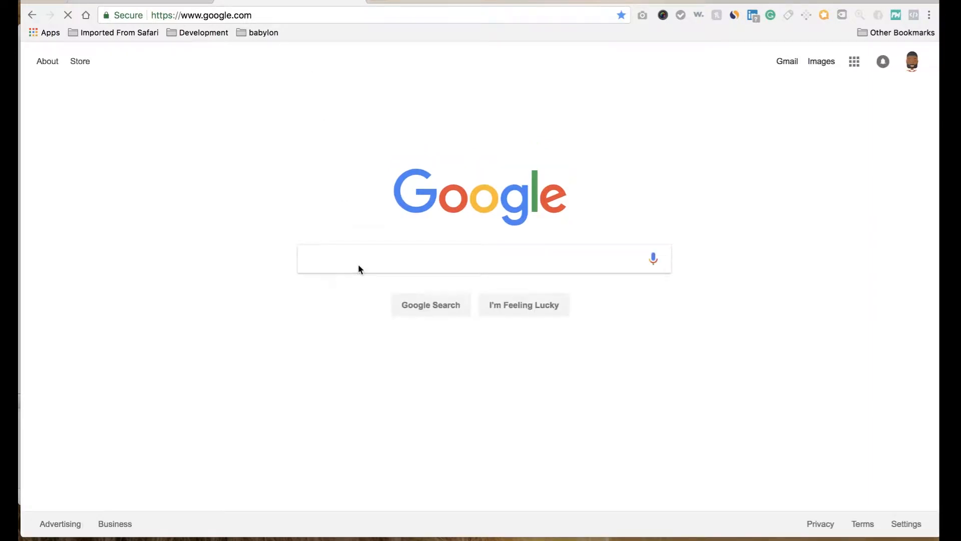
text(faceb)
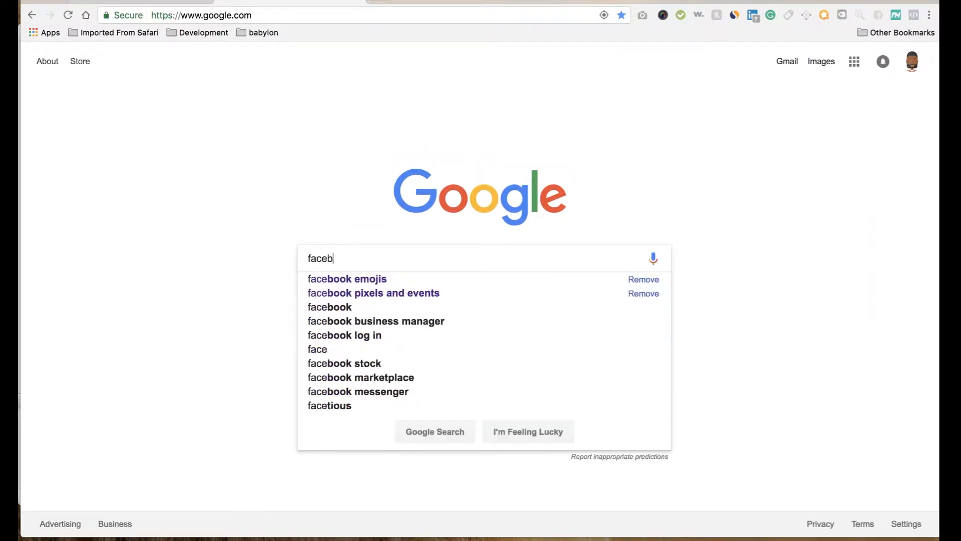
text(ook post)
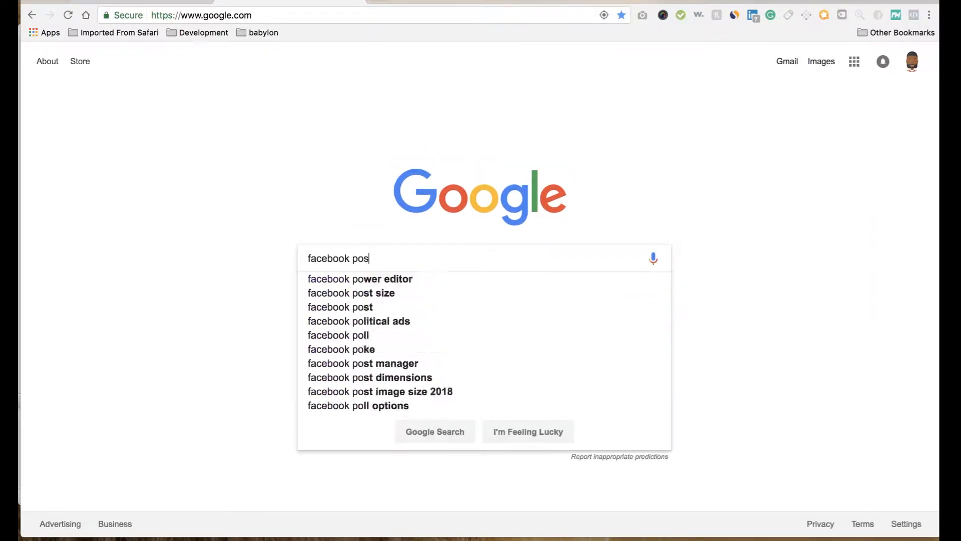
key(Return)
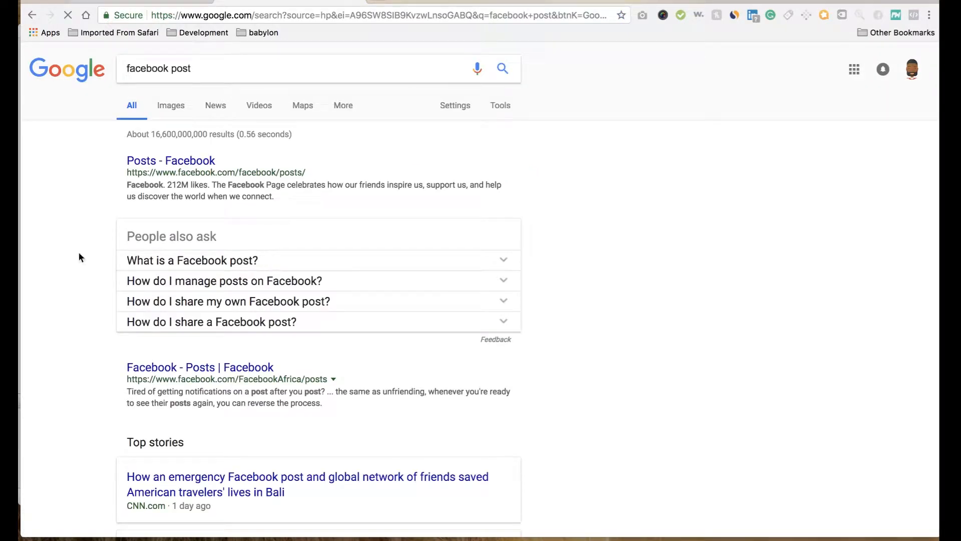
click(171, 105)
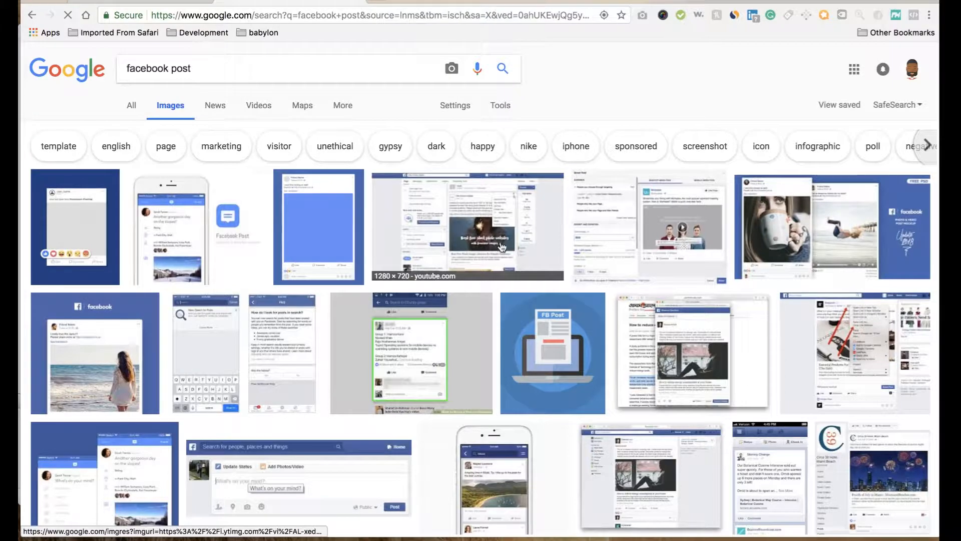
click(767, 248)
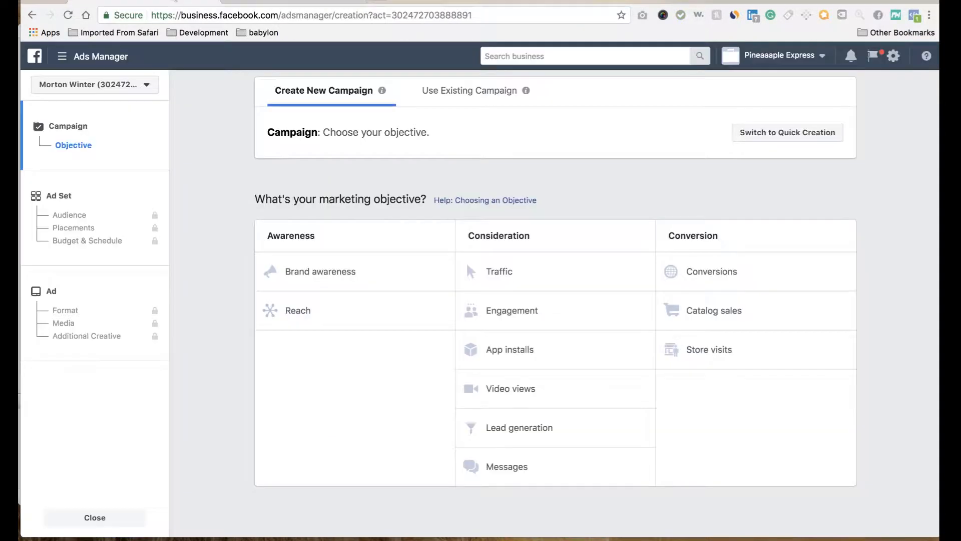
Step: Return to Ads Manager and choose Engagement as the campaign's marketing objective
click(155, 1)
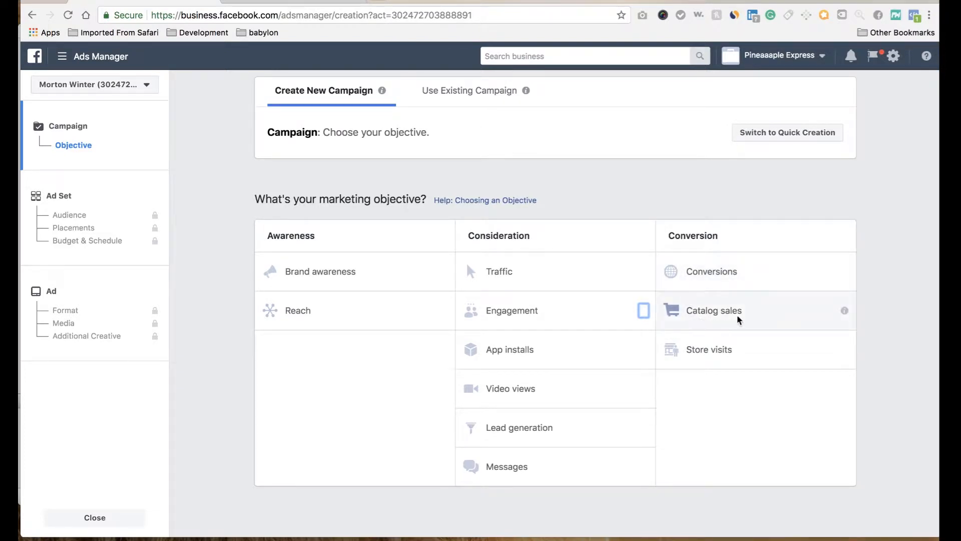
mouse_move(845, 314)
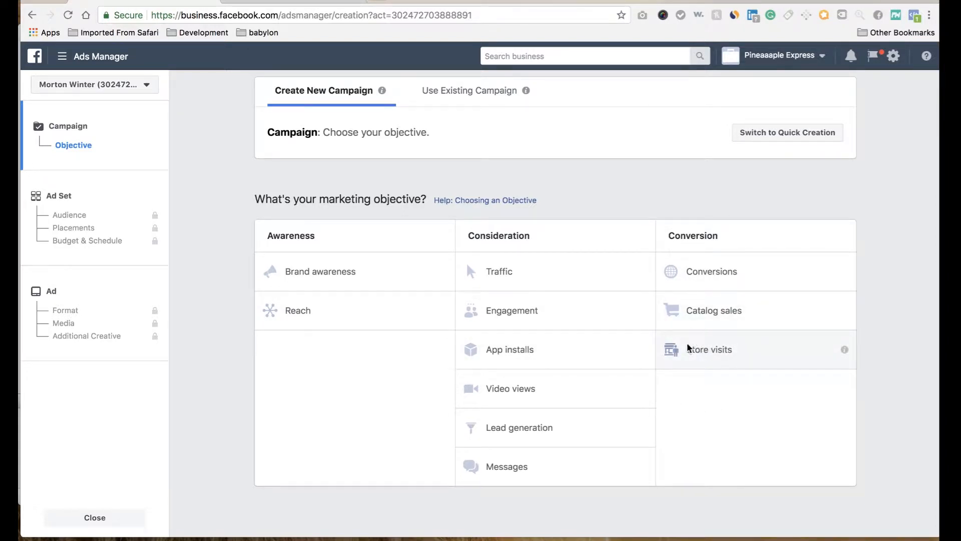
click(515, 313)
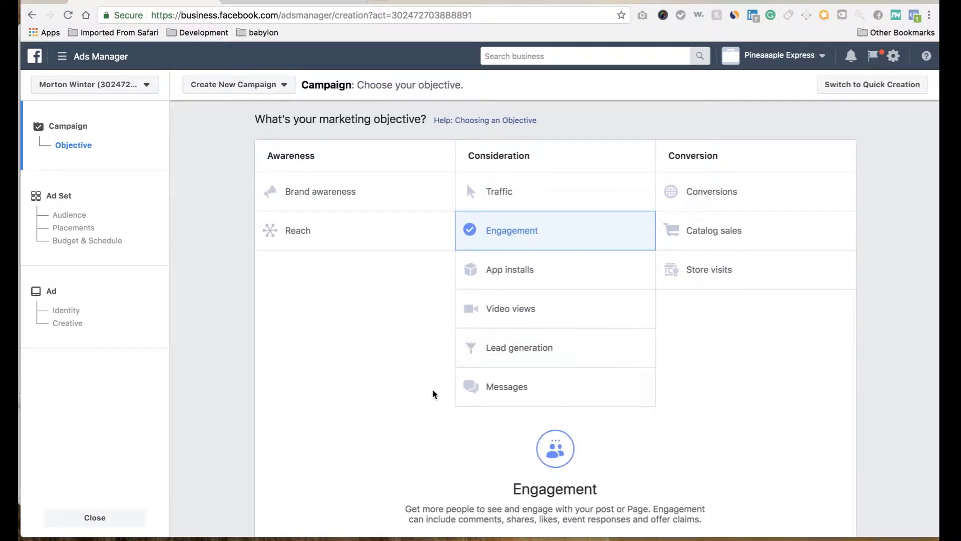
scroll(432, 389, down, 3)
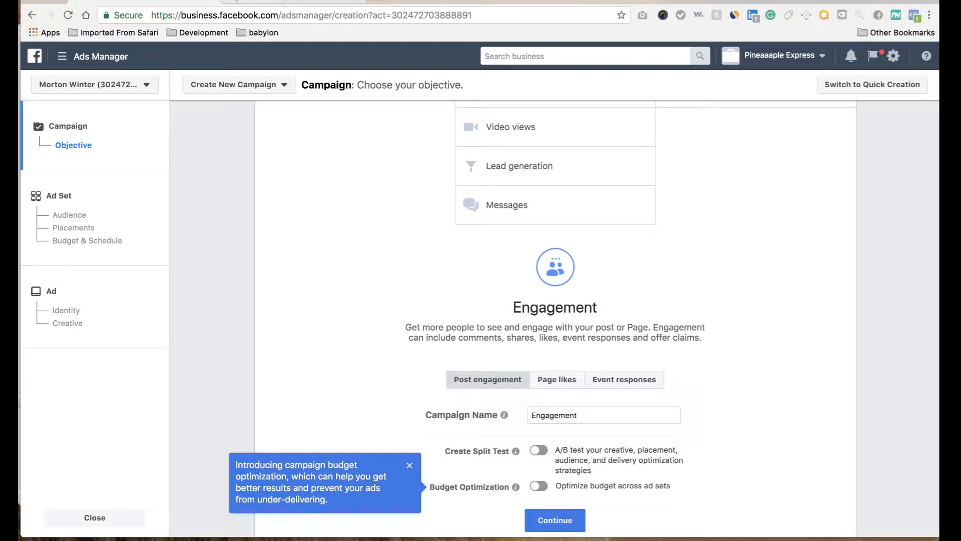
Step: Switch to the Google Images browser tab and load facebook.com in it
click(256, 2)
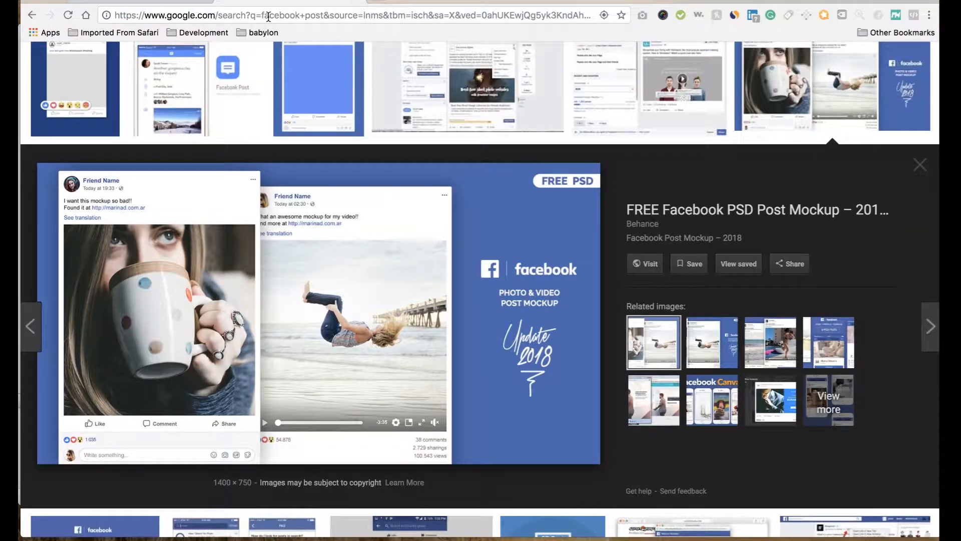
click(269, 18)
text(facebook.com)
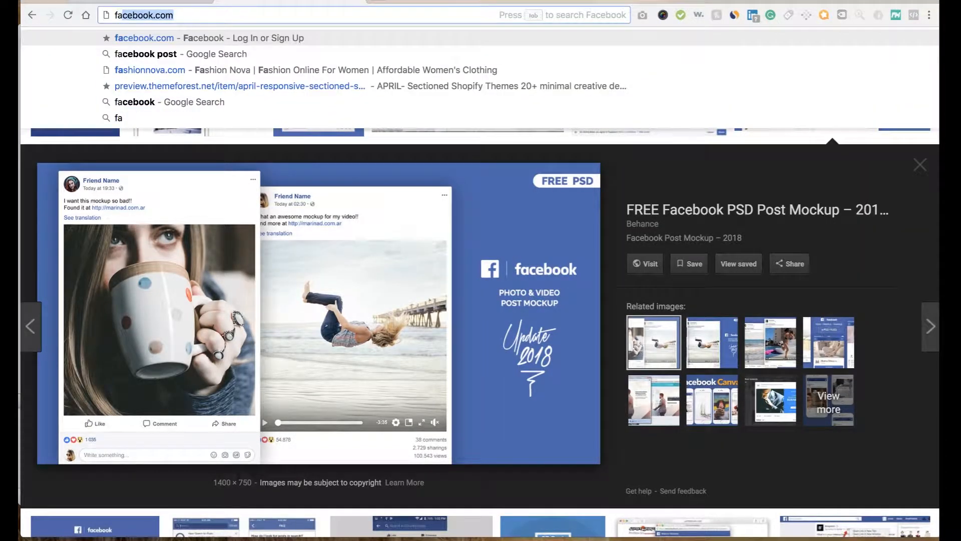
key(Return)
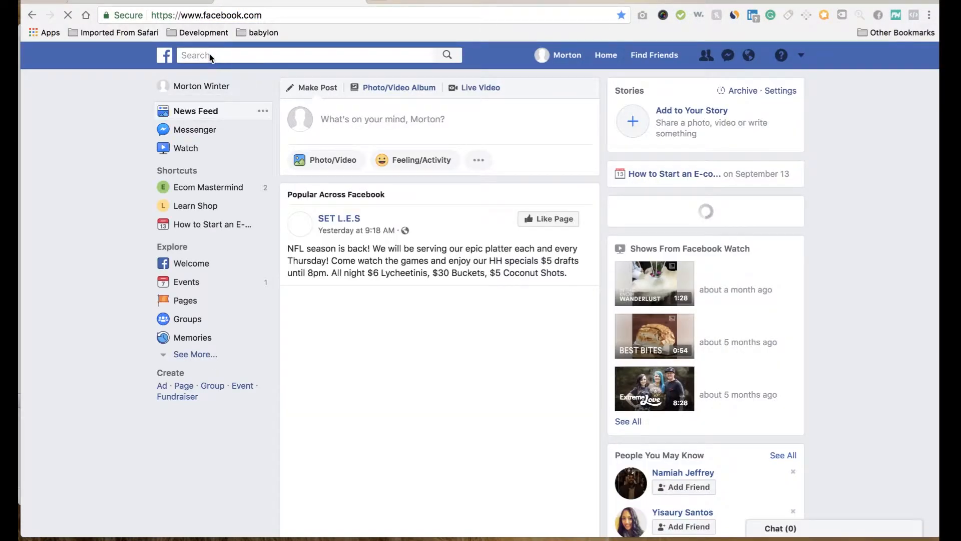
Step: Search Facebook for "prowess apparel" and view the Prowess Apparel page, closing its browser tab when done
click(209, 55)
text(prow)
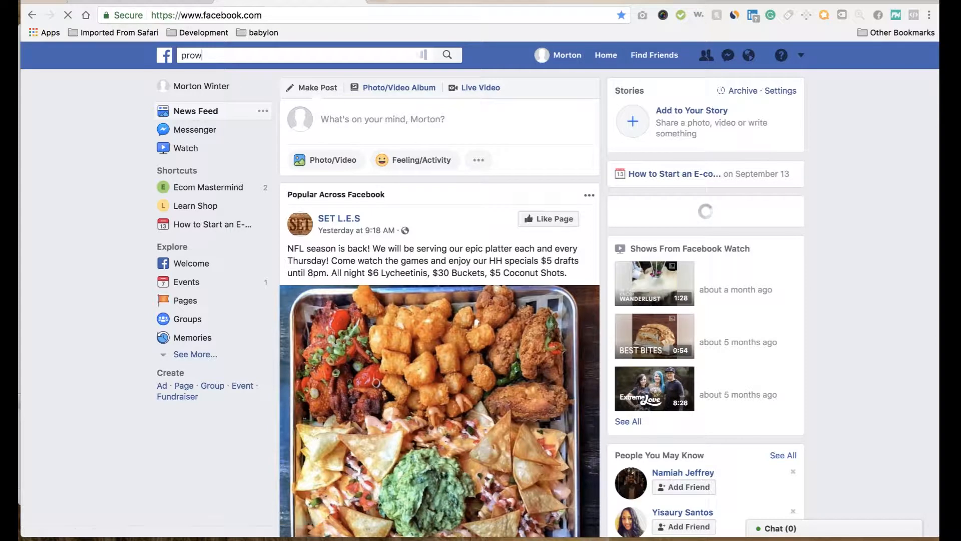
text(ess appa)
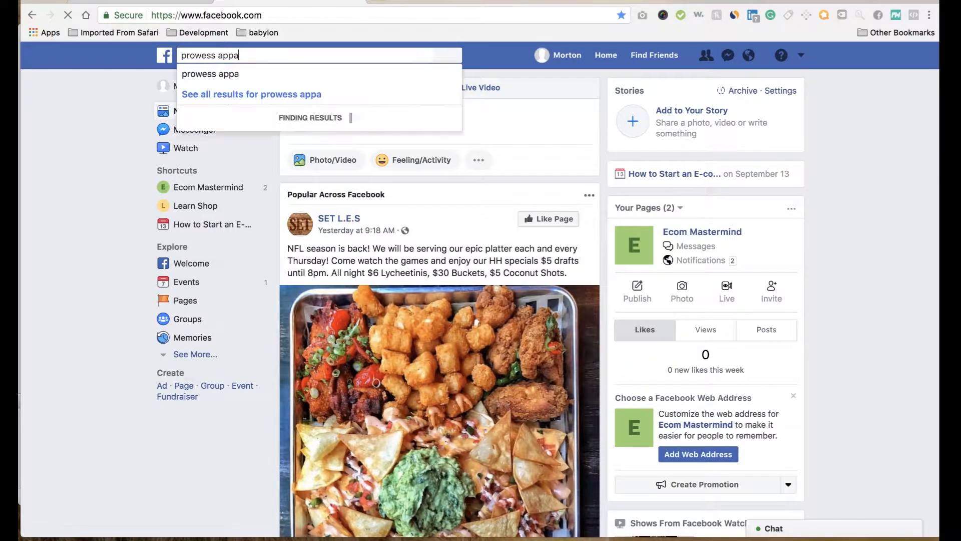
key(Down)
key(Return)
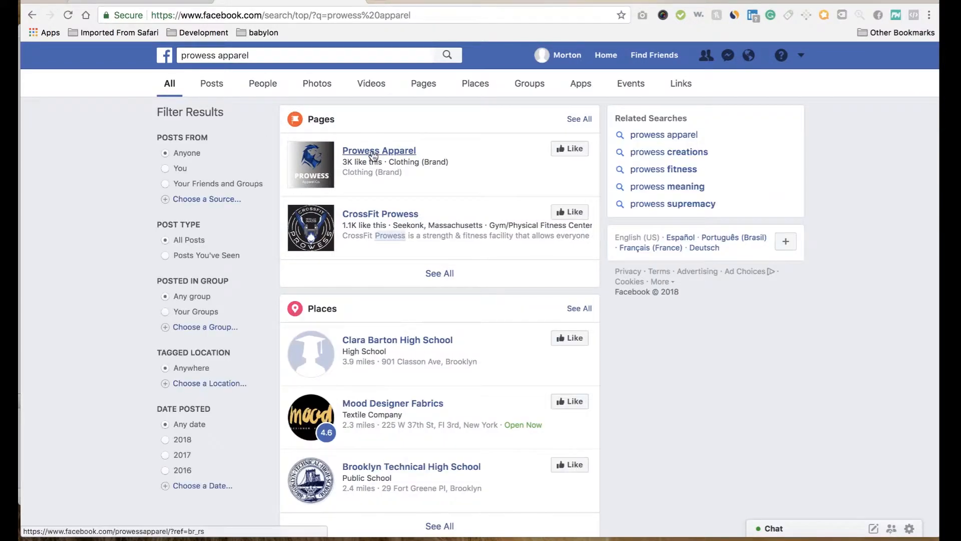
click(376, 152)
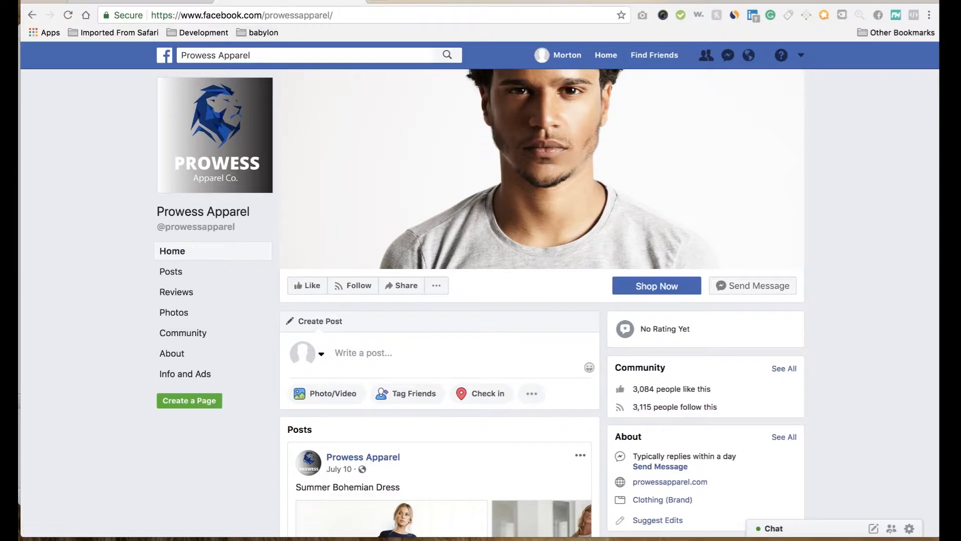
click(360, 1)
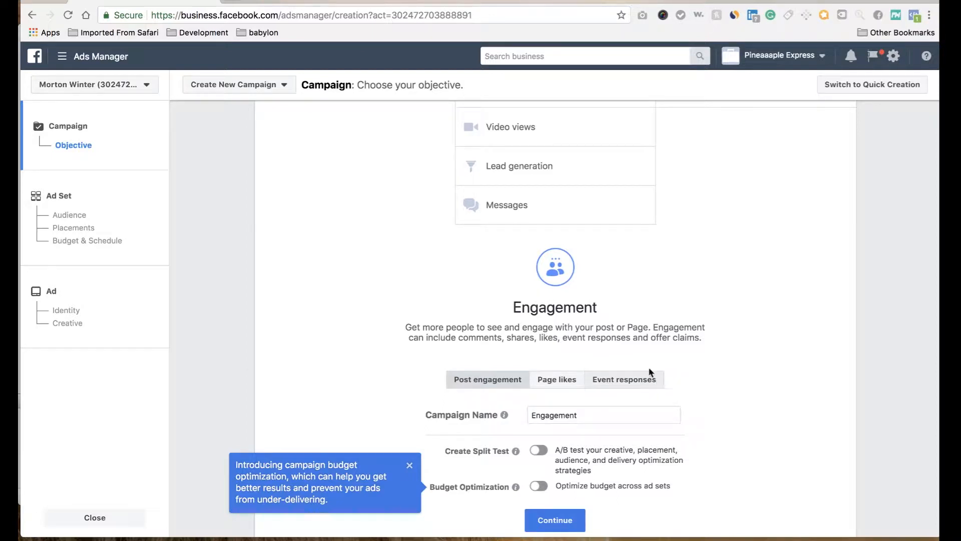
Step: Select Post engagement as the engagement type, name the campaign "Test Engagement" and continue to the ad set
click(599, 386)
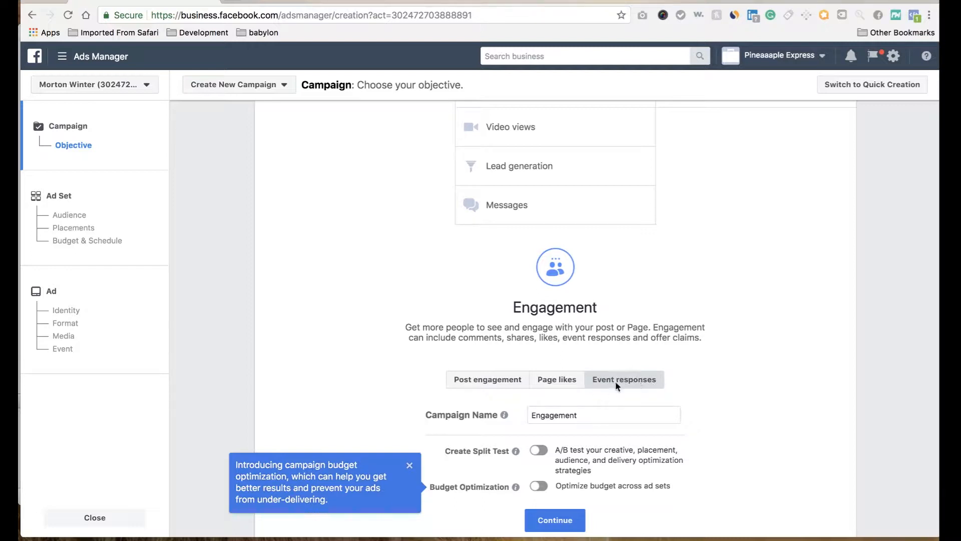
click(493, 381)
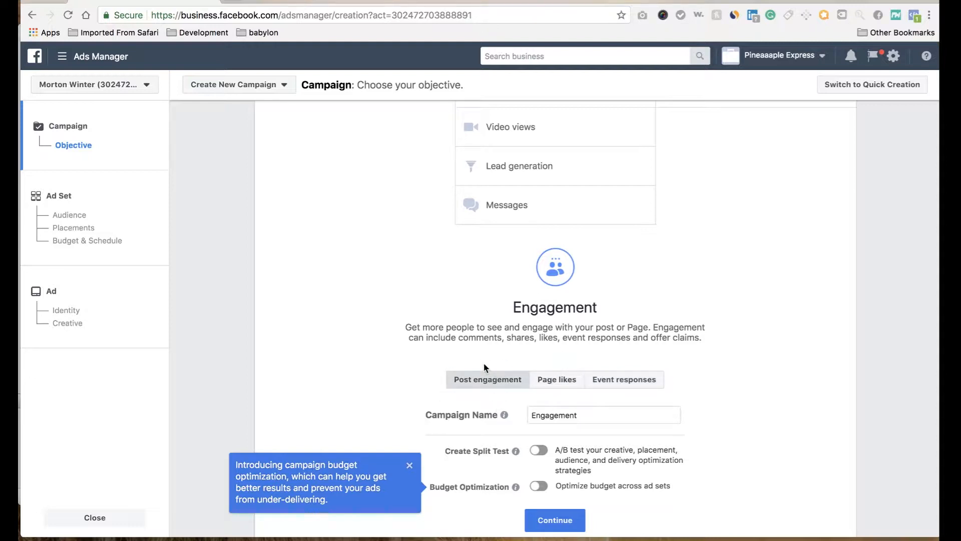
click(529, 416)
text(Test)
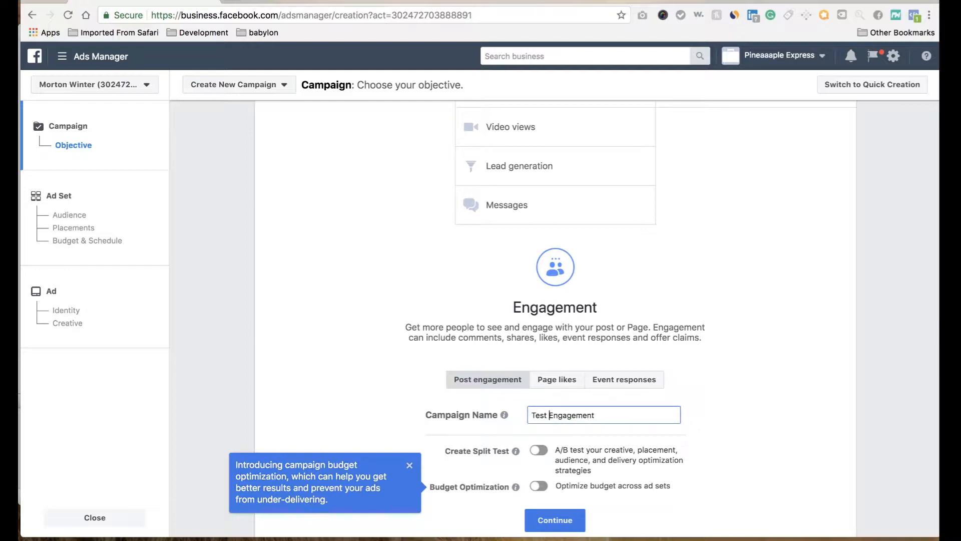
scroll(568, 423, down, 3)
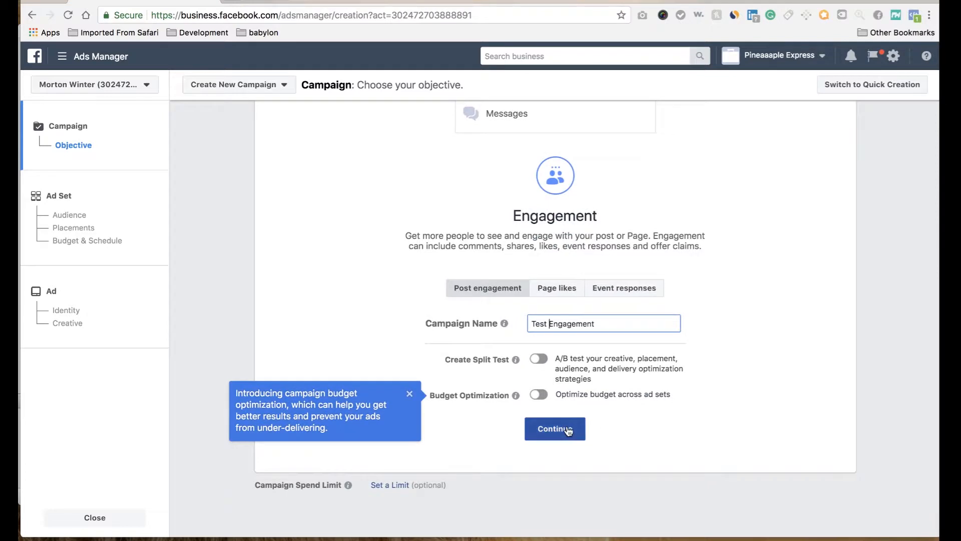
click(569, 430)
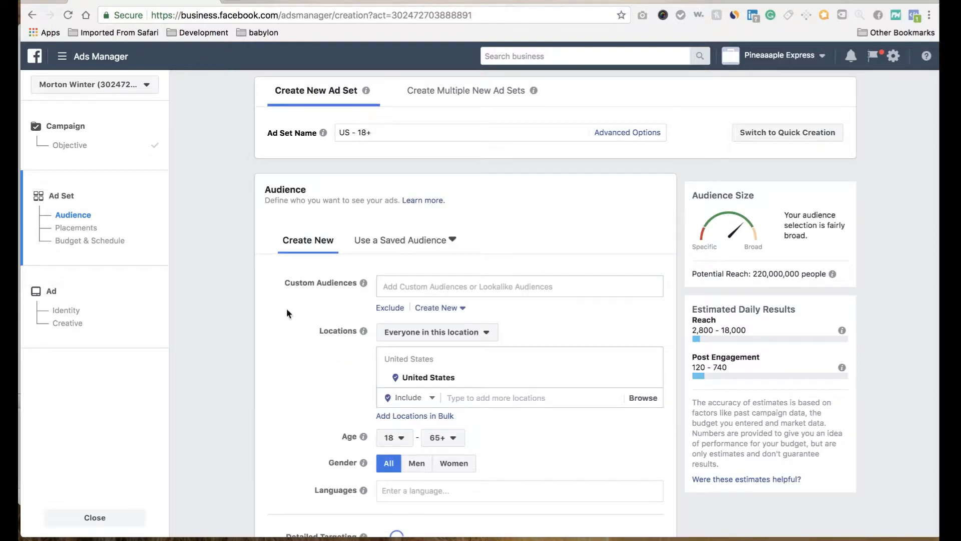
scroll(285, 335, down, 4)
scroll(285, 335, up, 3)
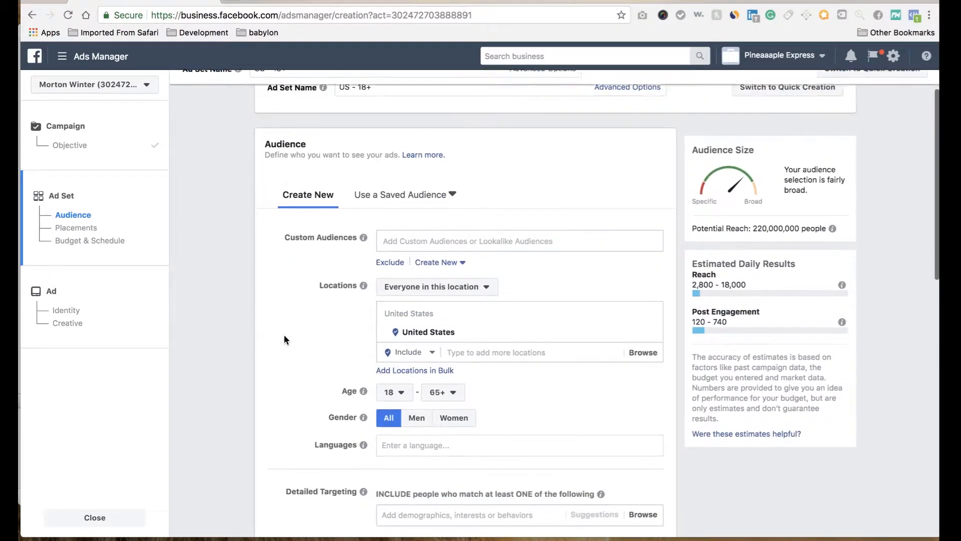
scroll(383, 285, up, 2)
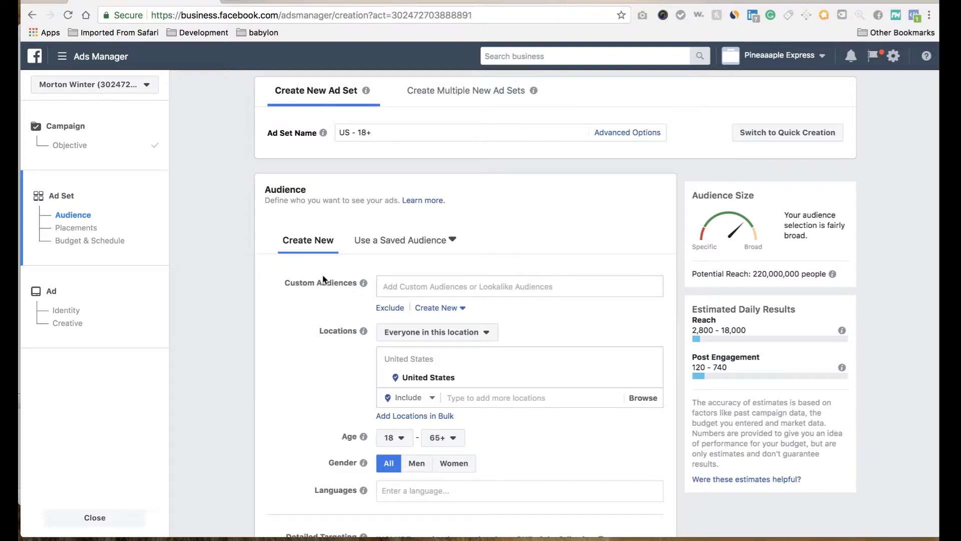
mouse_move(363, 288)
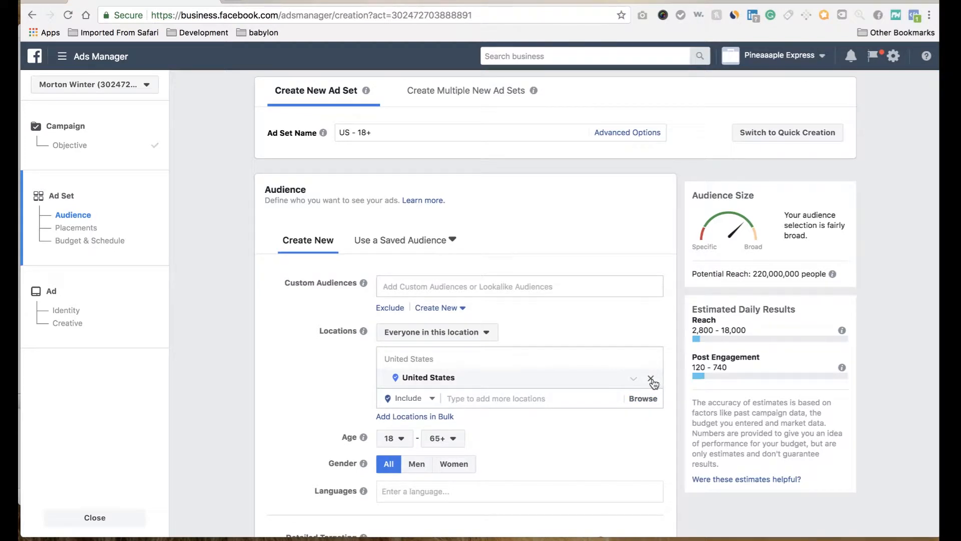
Step: Replace United States with India and the Philippines as the audience's targeted locations
click(652, 379)
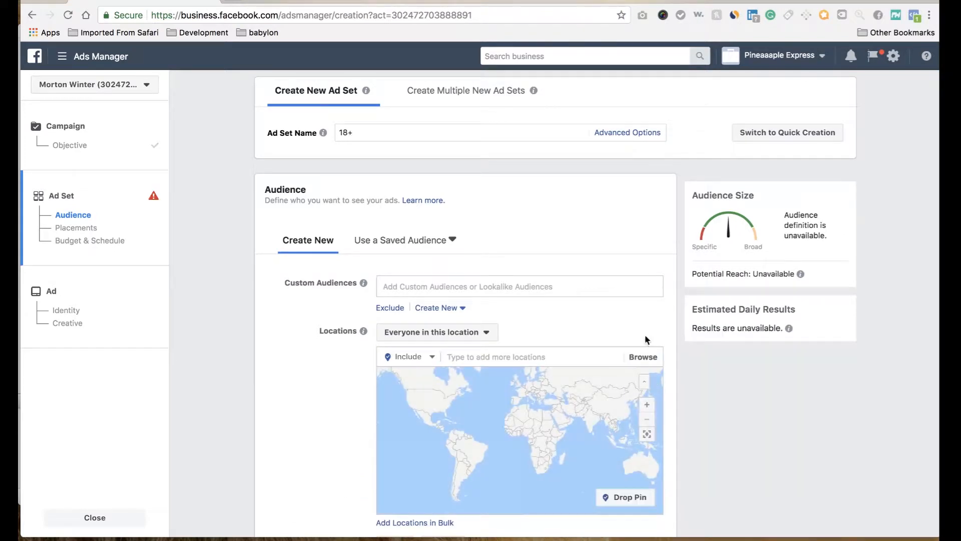
scroll(665, 325, down, 2)
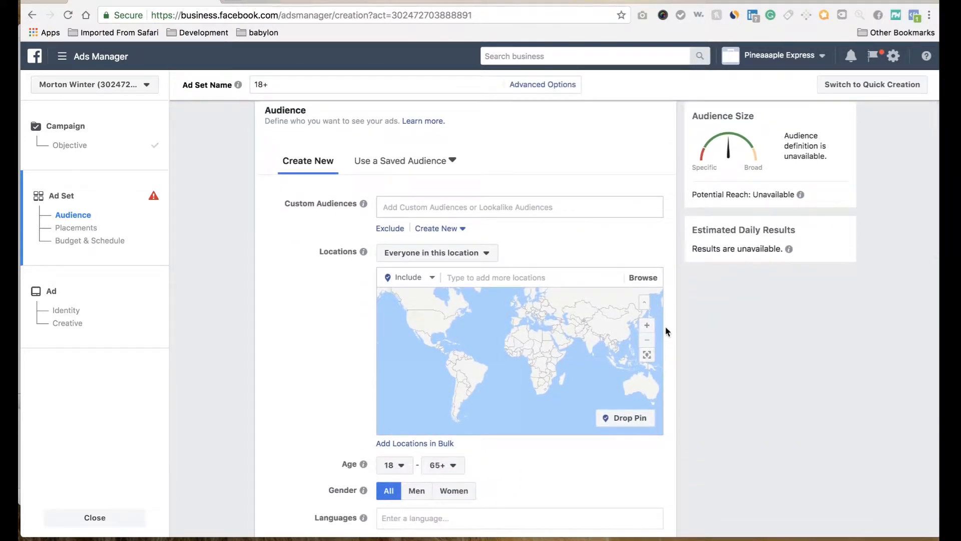
click(579, 280)
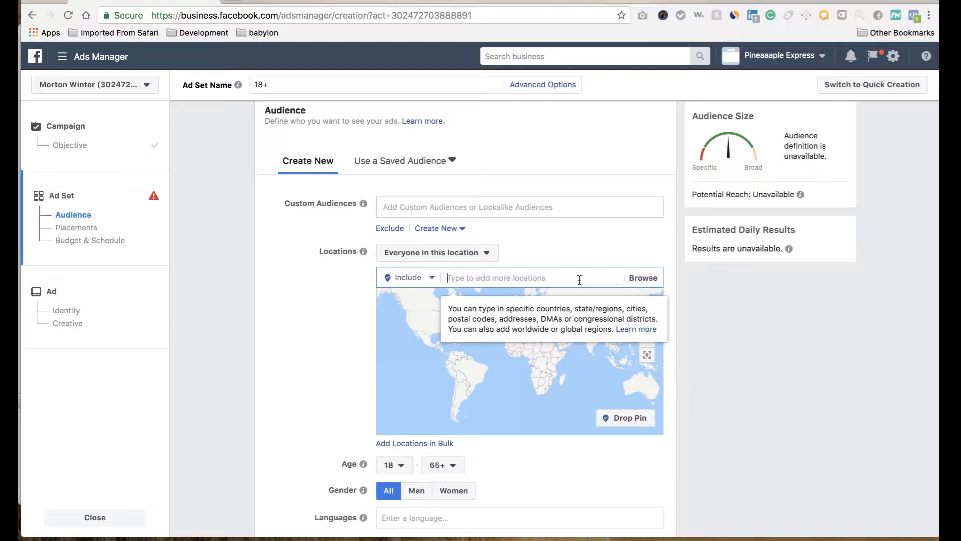
text(india)
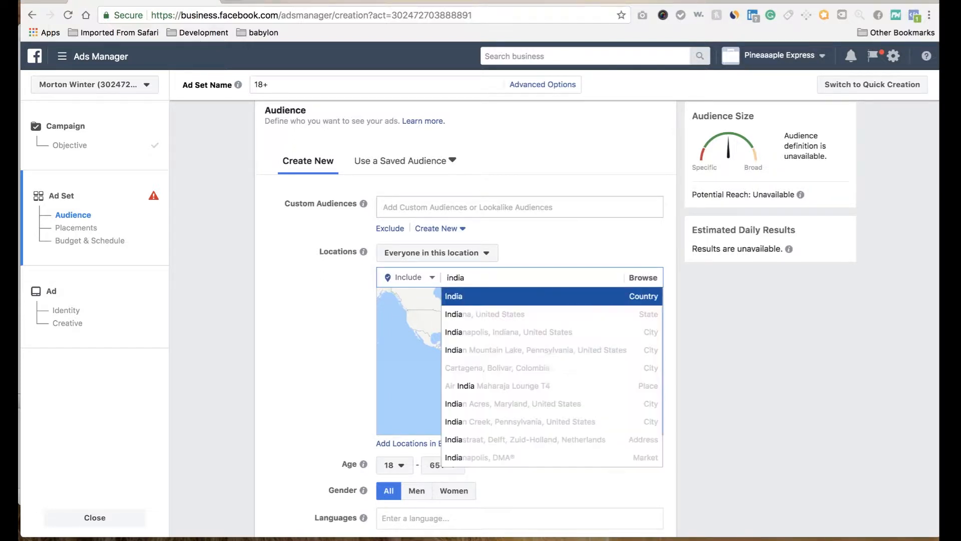
click(576, 303)
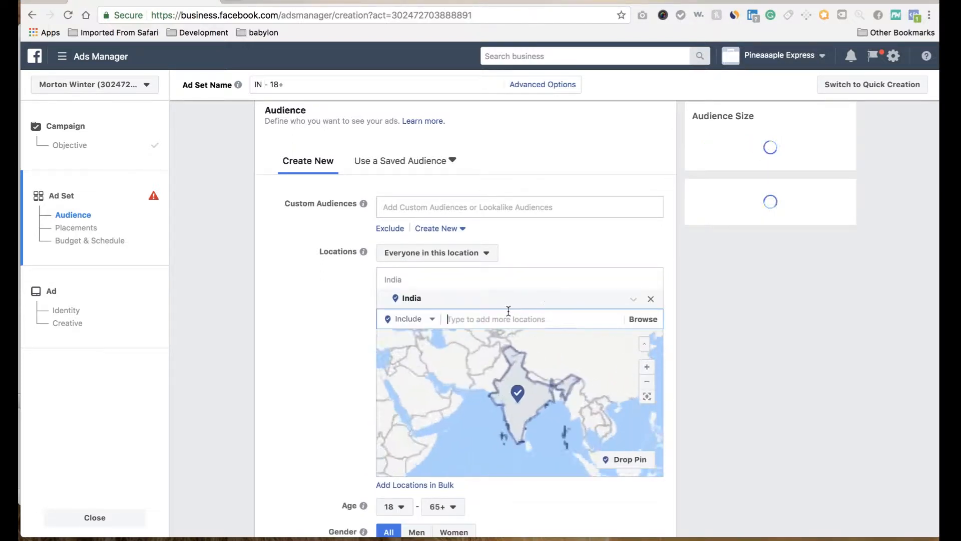
text(phili)
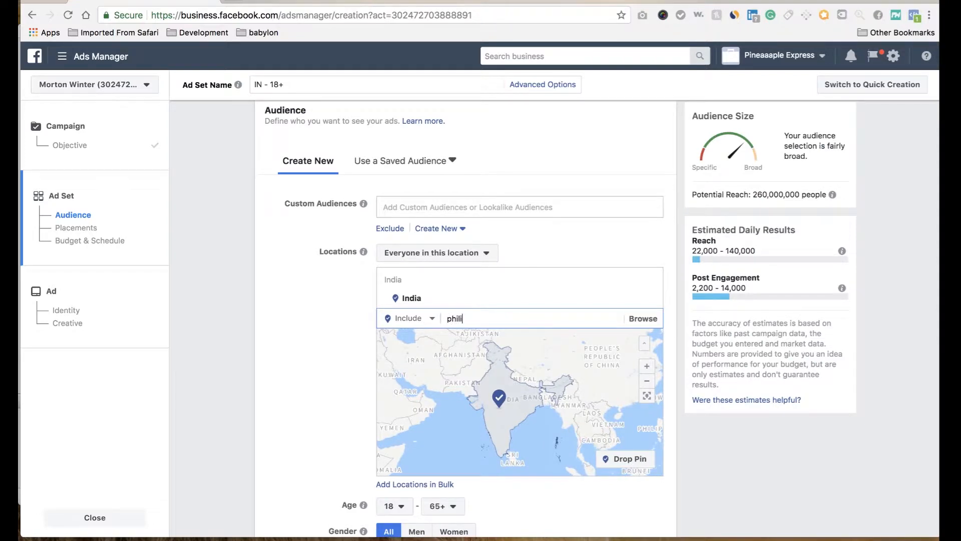
click(508, 340)
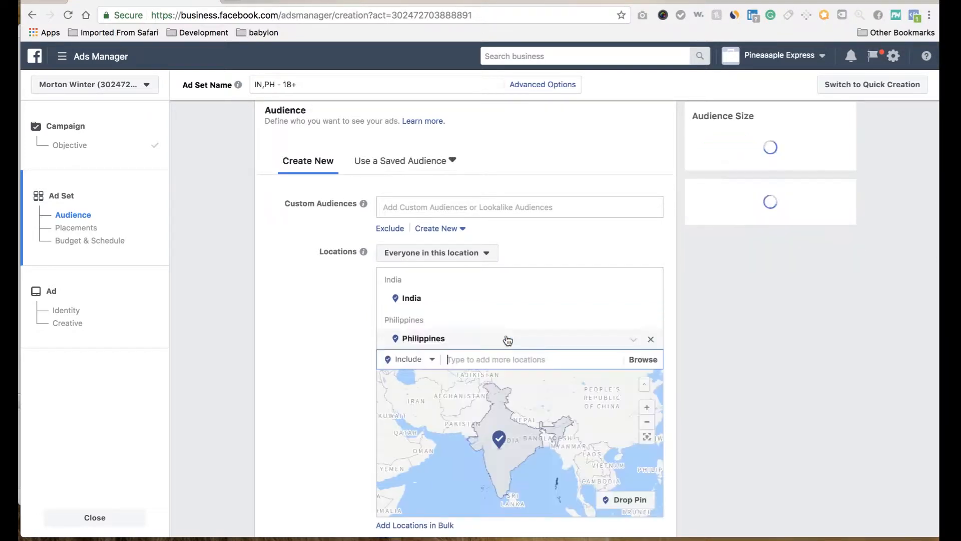
Step: Set the audience's minimum age to 21
scroll(358, 331, down, 2)
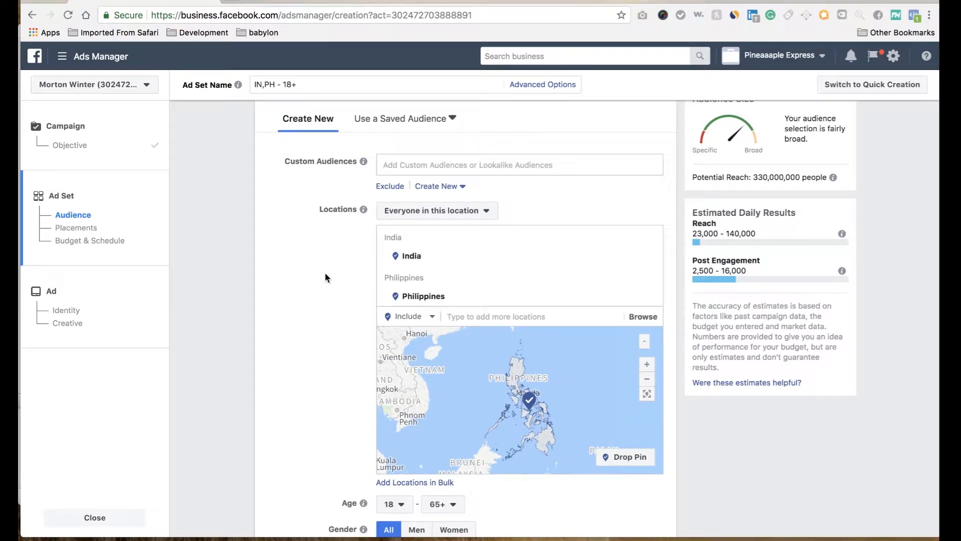
scroll(325, 273, down, 4)
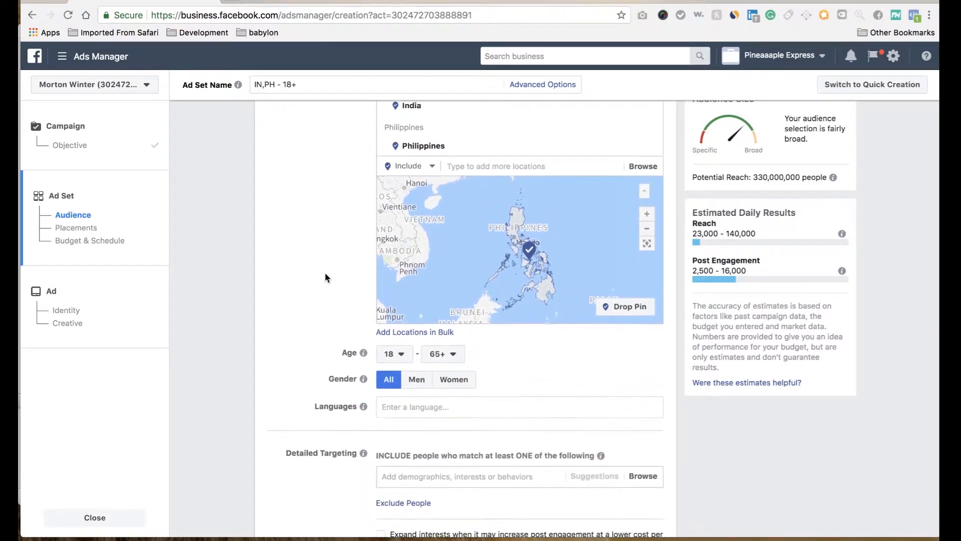
click(394, 316)
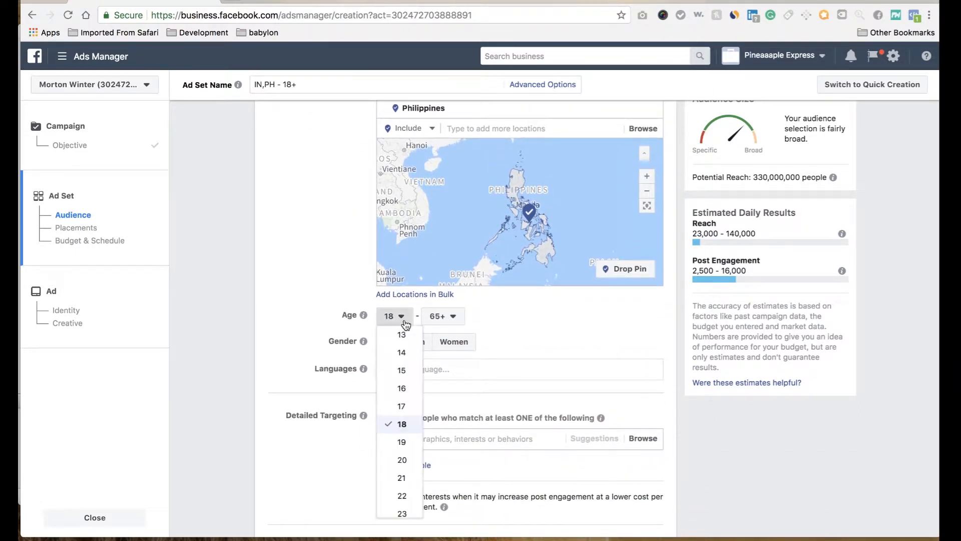
click(402, 478)
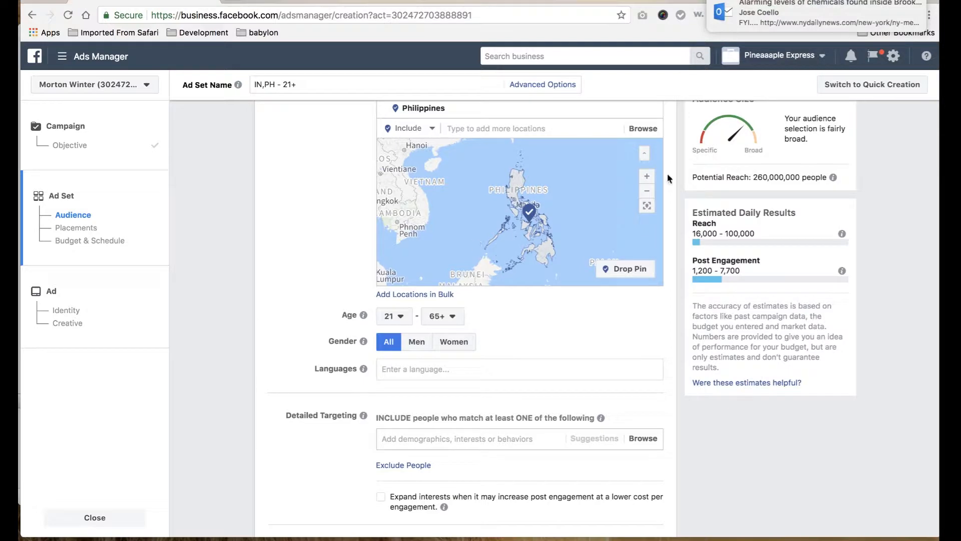
click(909, 6)
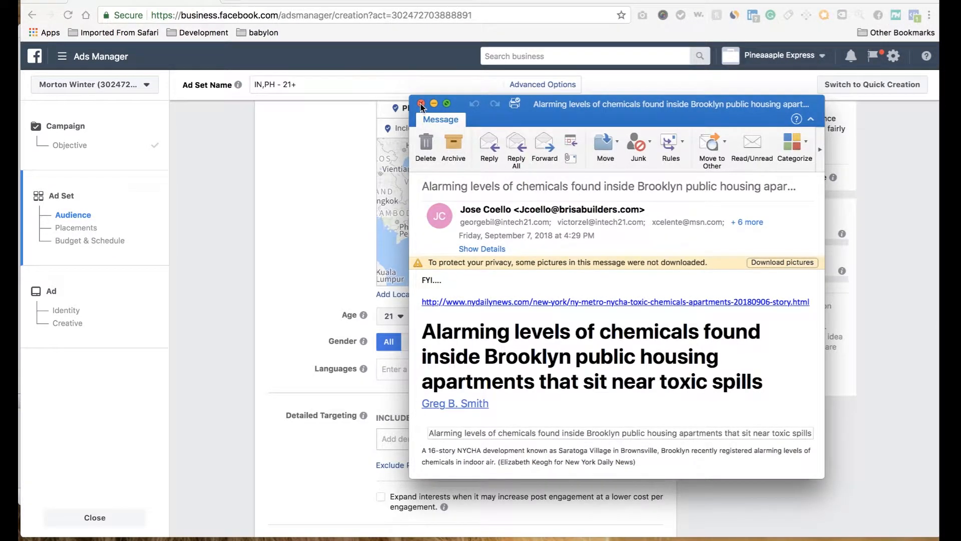
click(421, 104)
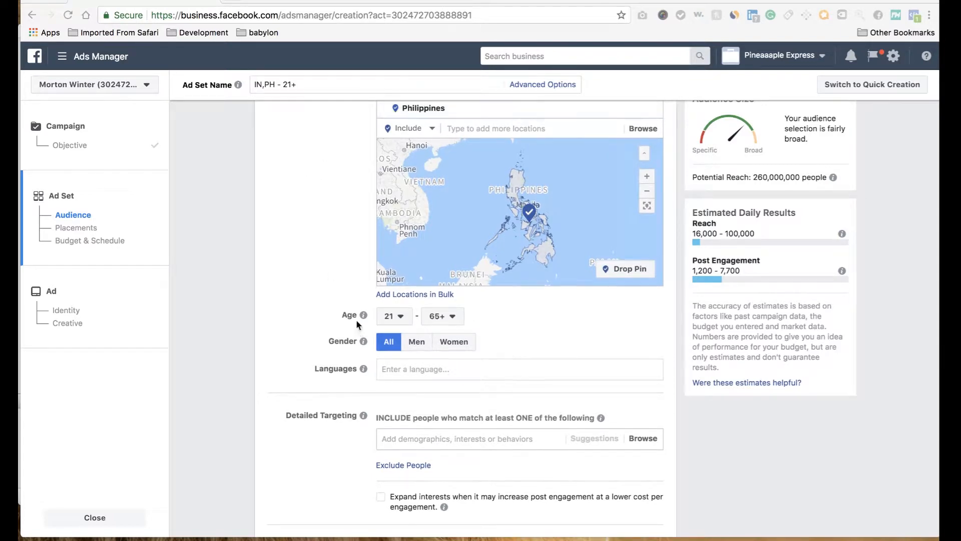
click(402, 321)
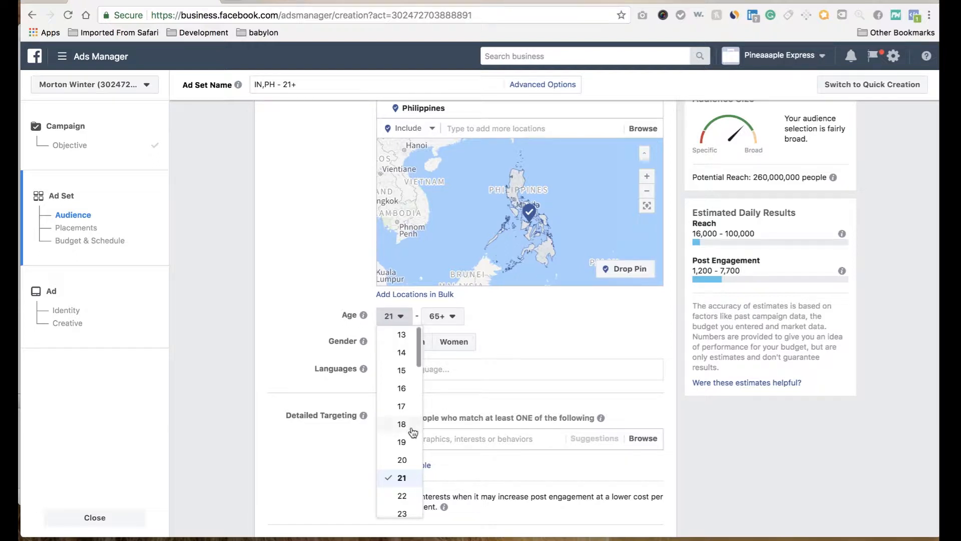
click(404, 479)
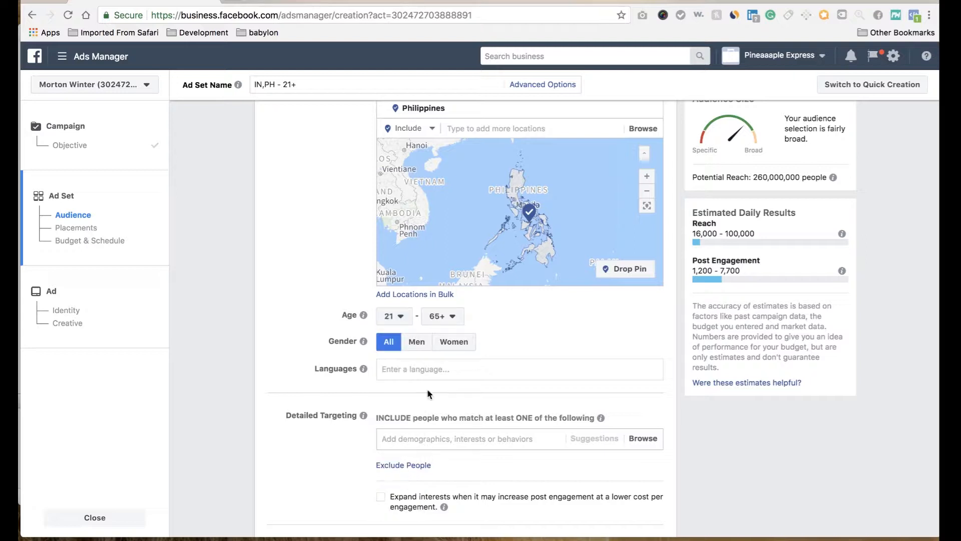
click(443, 316)
click(521, 344)
Step: Set the audience's language to English (All)
click(404, 370)
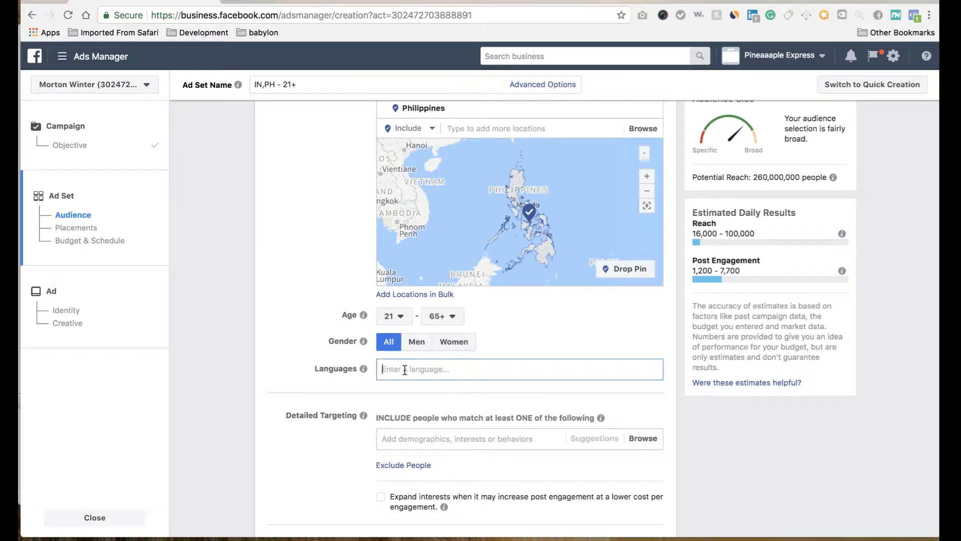
text(en)
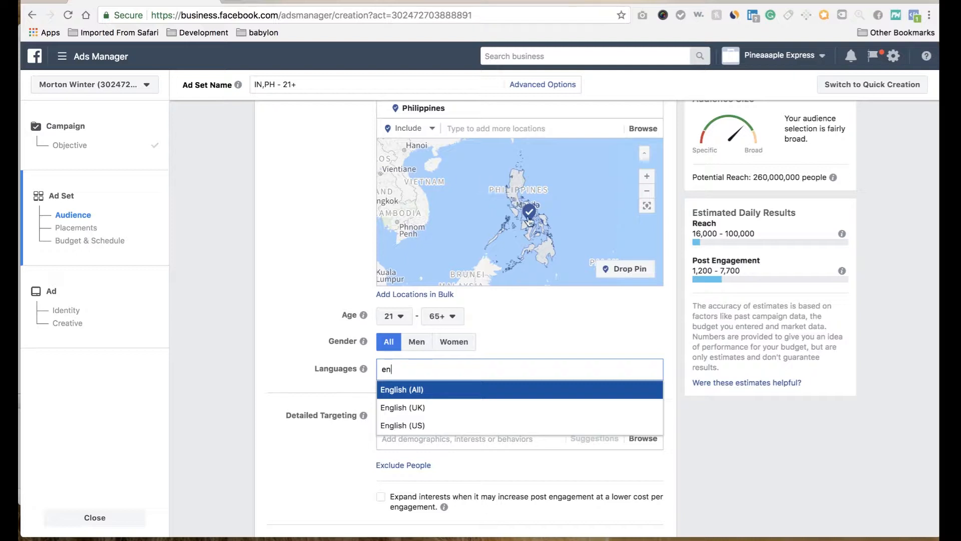
click(409, 395)
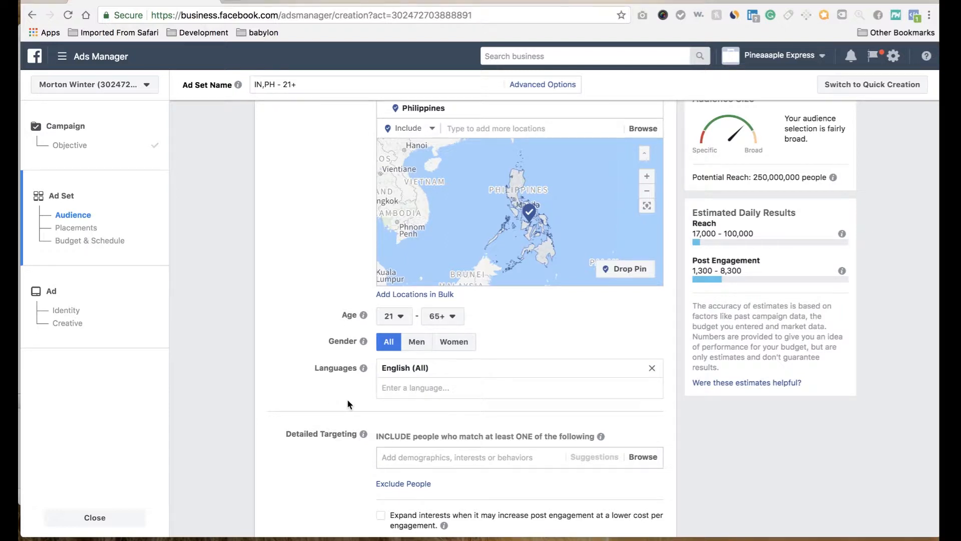
Step: Add the interest Adidas to the audience's detailed targeting
scroll(347, 399, down, 5)
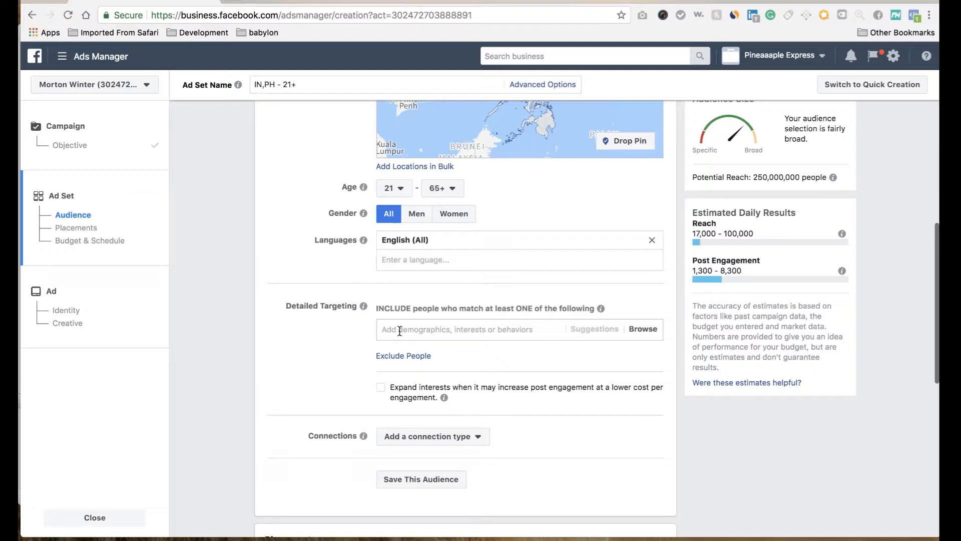
scroll(337, 306, down, 4)
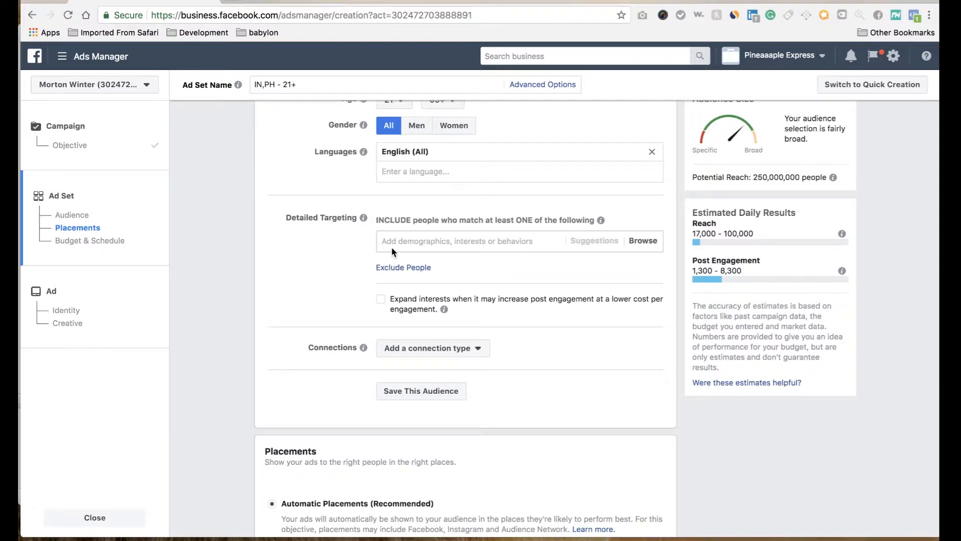
text(adidas)
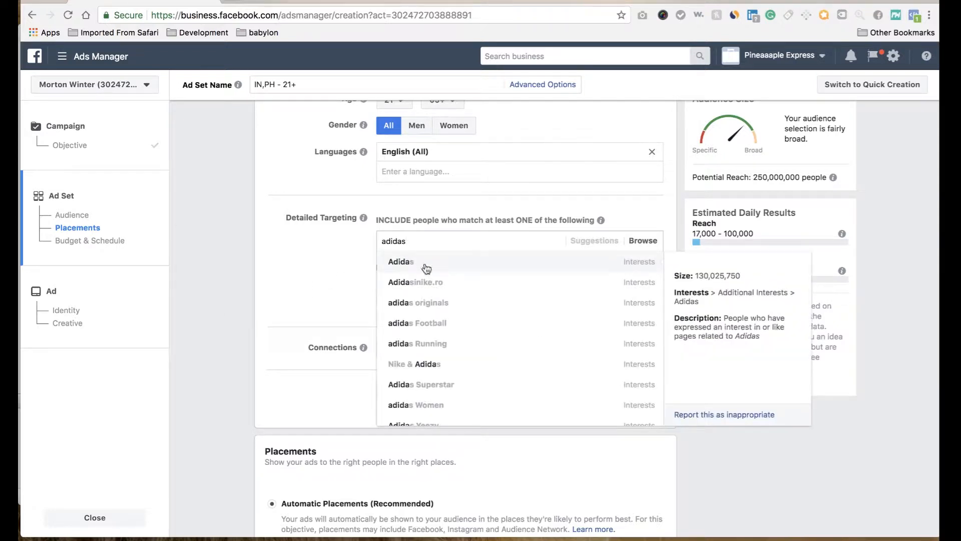
click(461, 266)
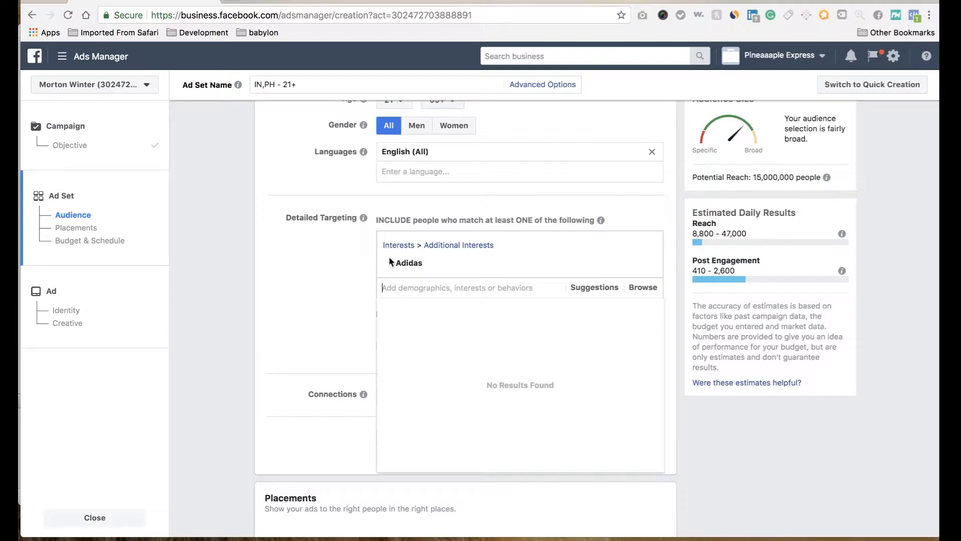
click(305, 298)
Step: Add the interest Run DMC to the audience's detailed targeting alongside Adidas
mouse_move(418, 270)
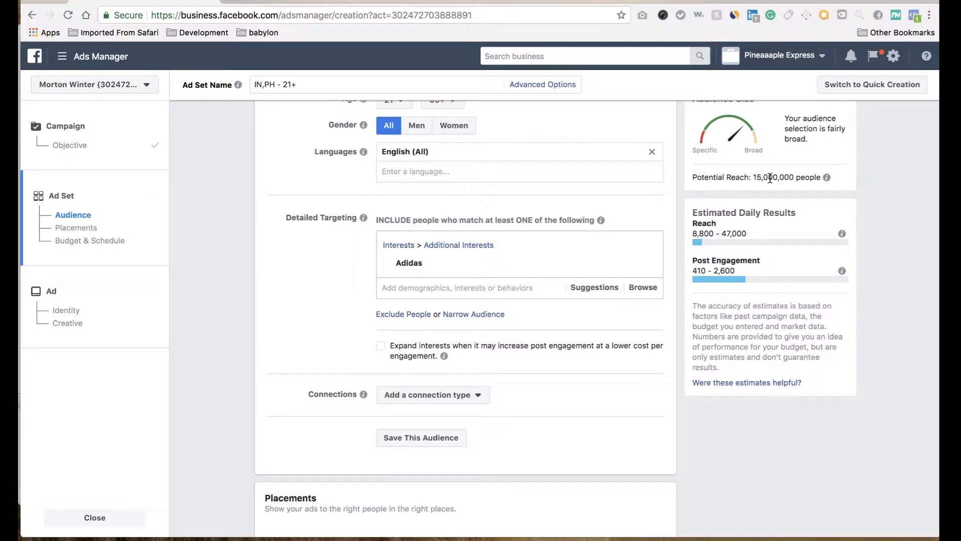
click(388, 288)
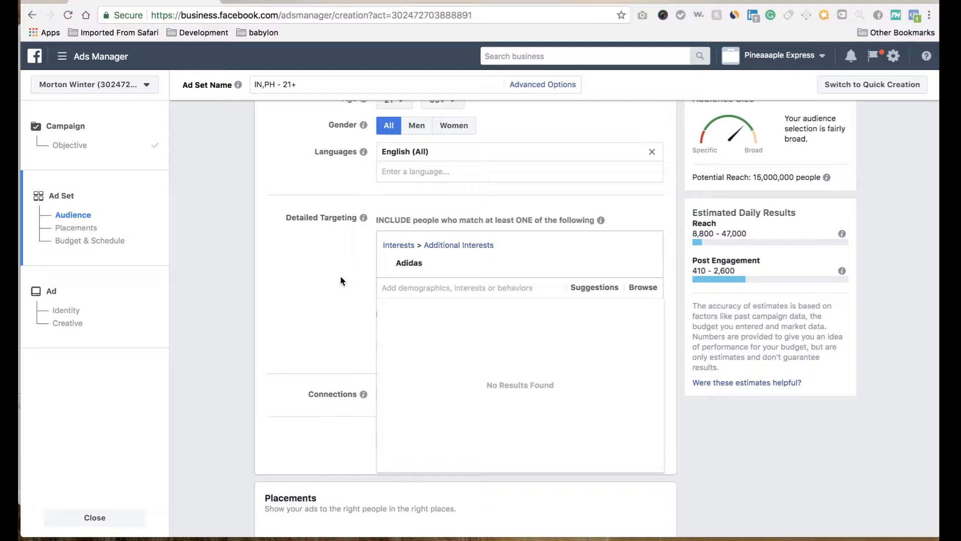
click(301, 285)
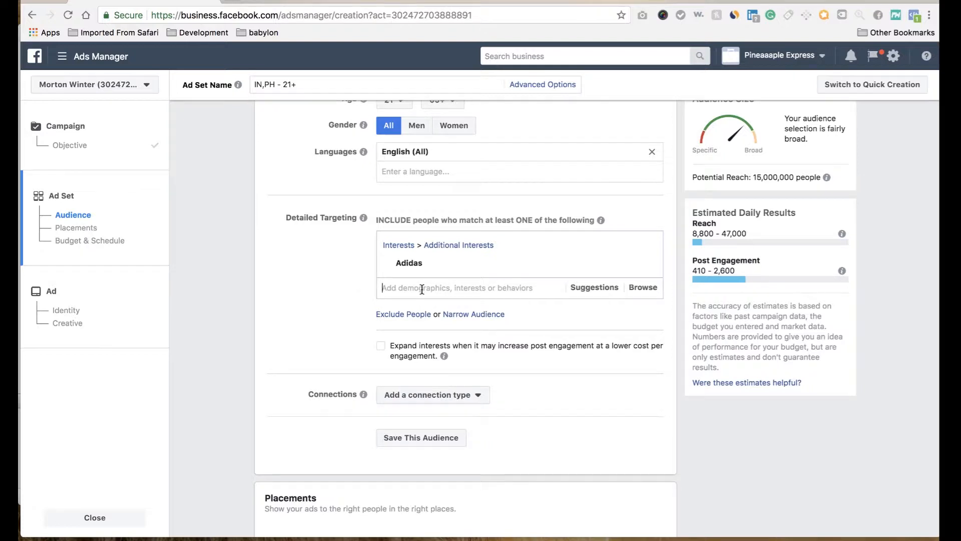
text(run dmc)
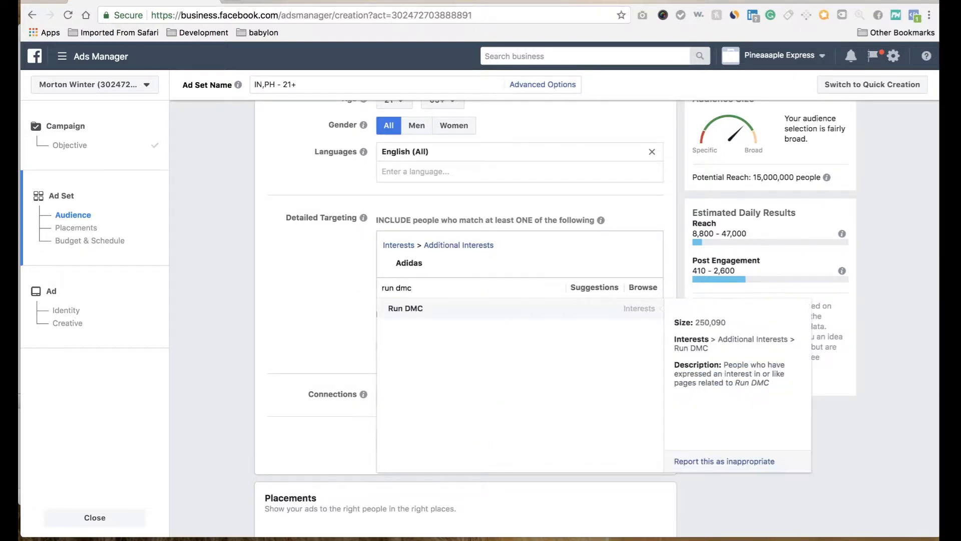
click(460, 314)
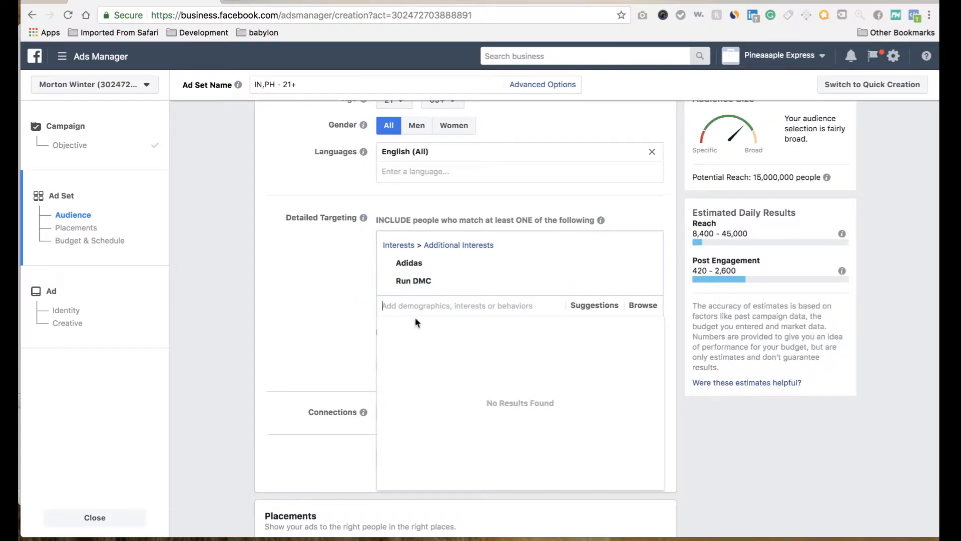
mouse_move(401, 283)
text(east)
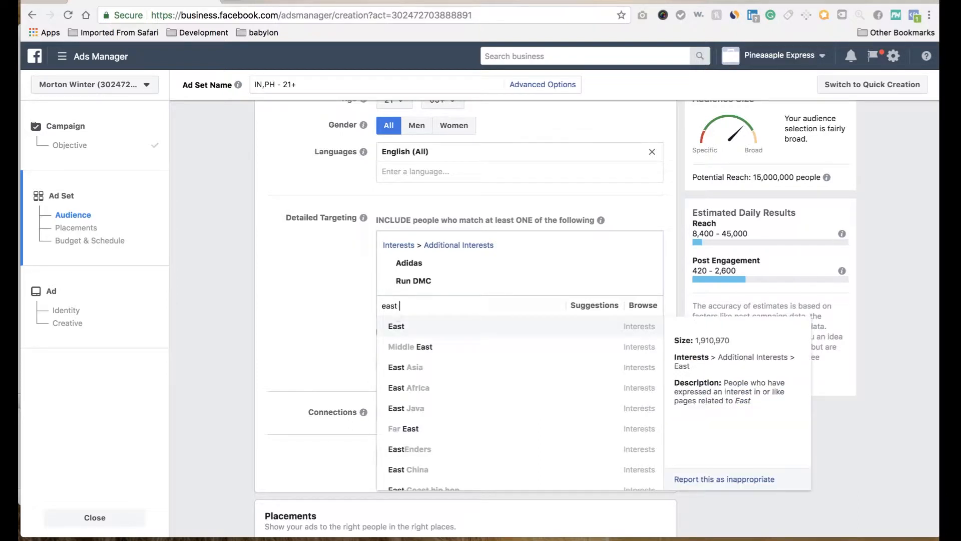
text( bay)
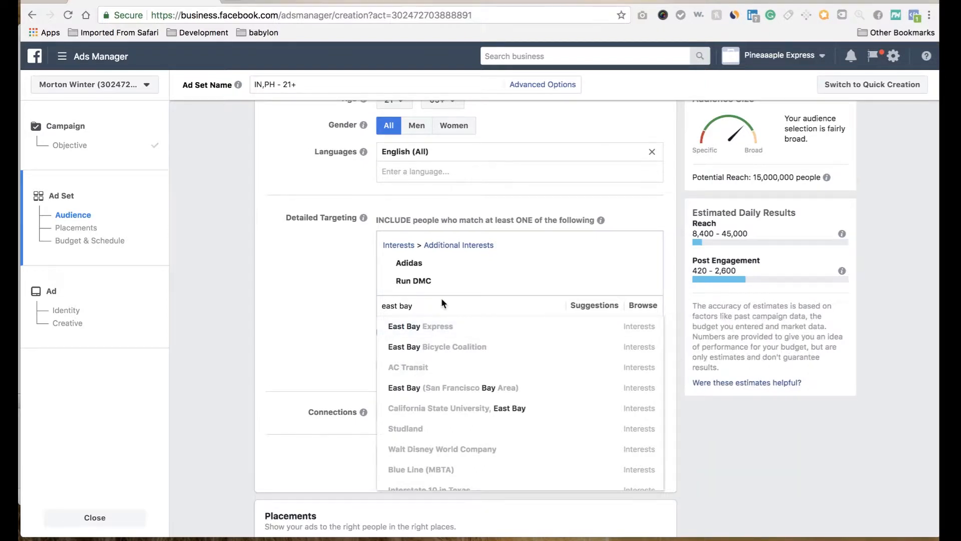
text( mag)
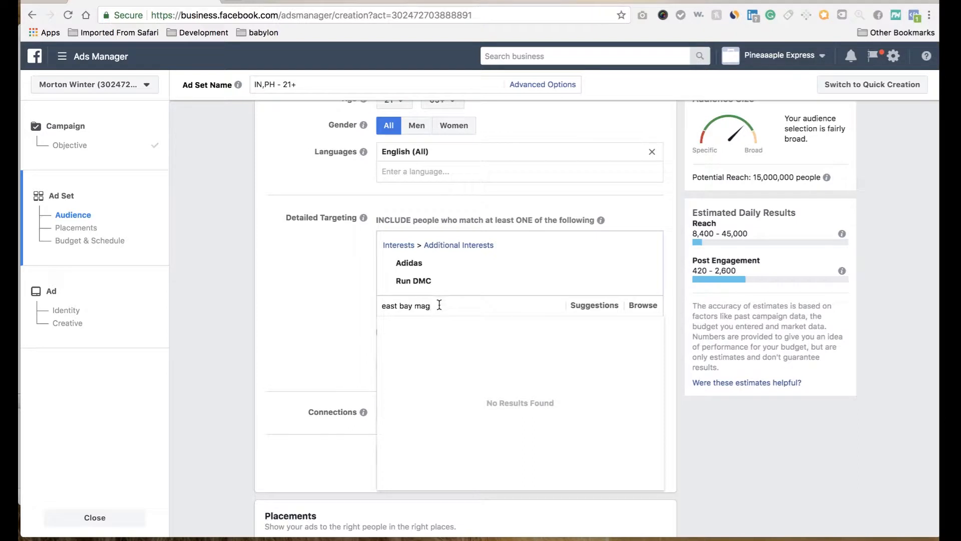
key(BackSpace)
key(BackSpace)
key(BackSpace)
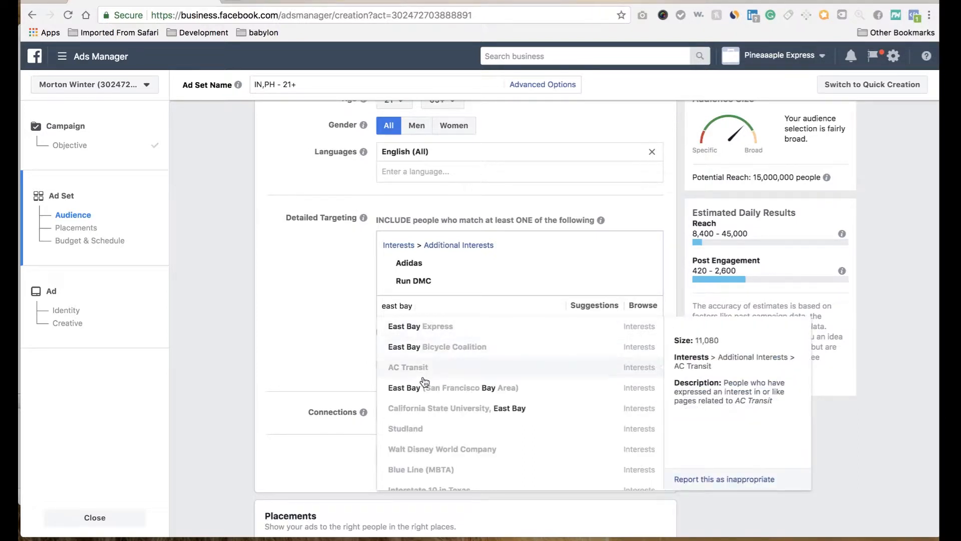
scroll(421, 360, down, 2)
scroll(420, 361, up, 2)
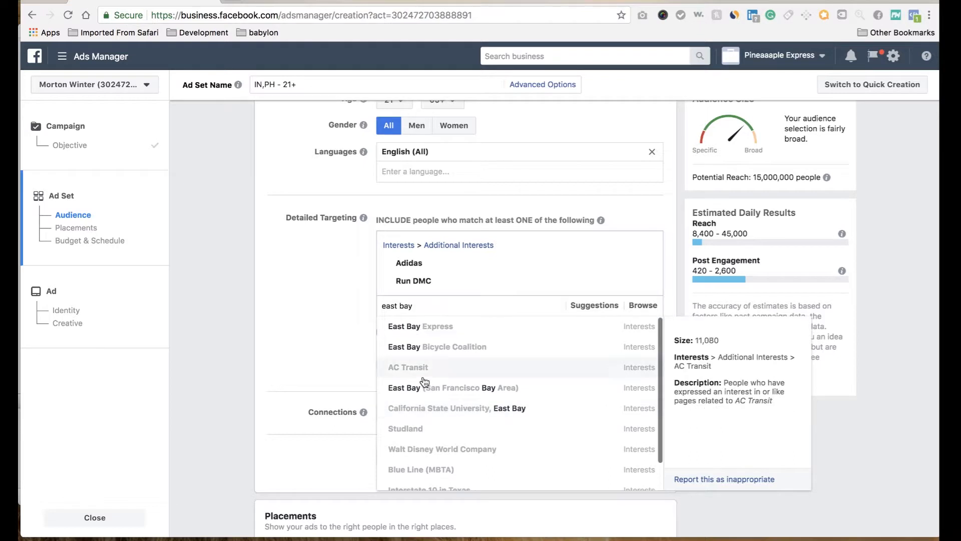
triple_click(399, 306)
key(BackSpace)
text(e)
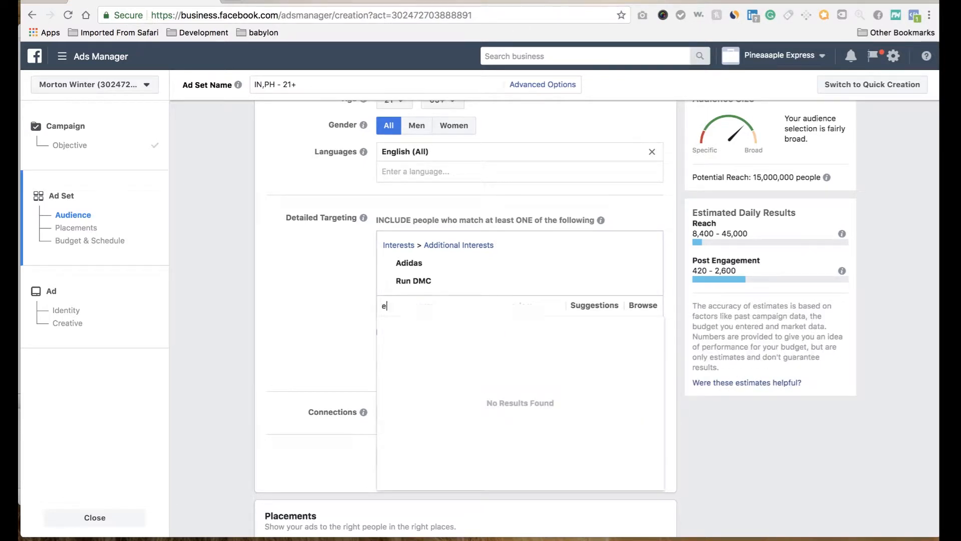
text(ast bay)
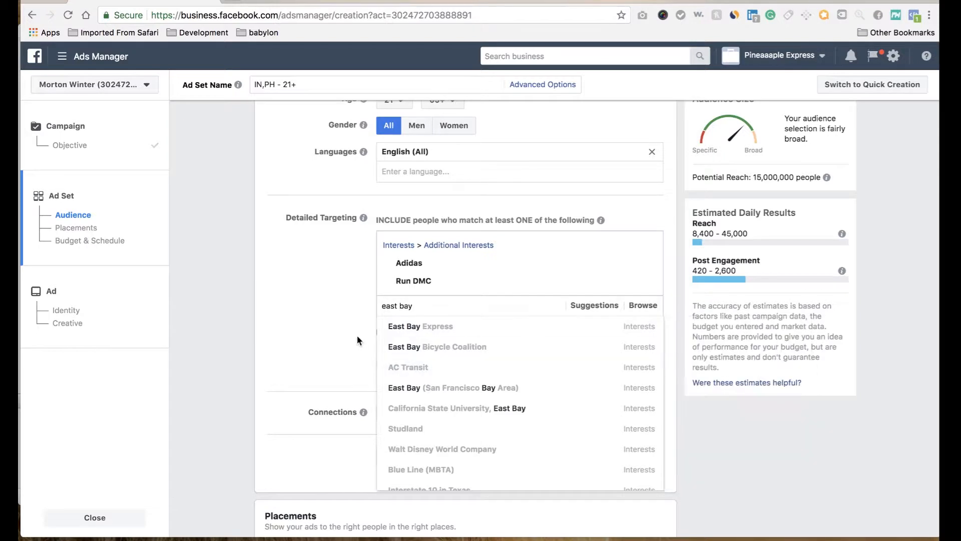
Step: Add the interest Eastbay to the audience's detailed targeting and close the results list
triple_click(401, 305)
text(eastbay)
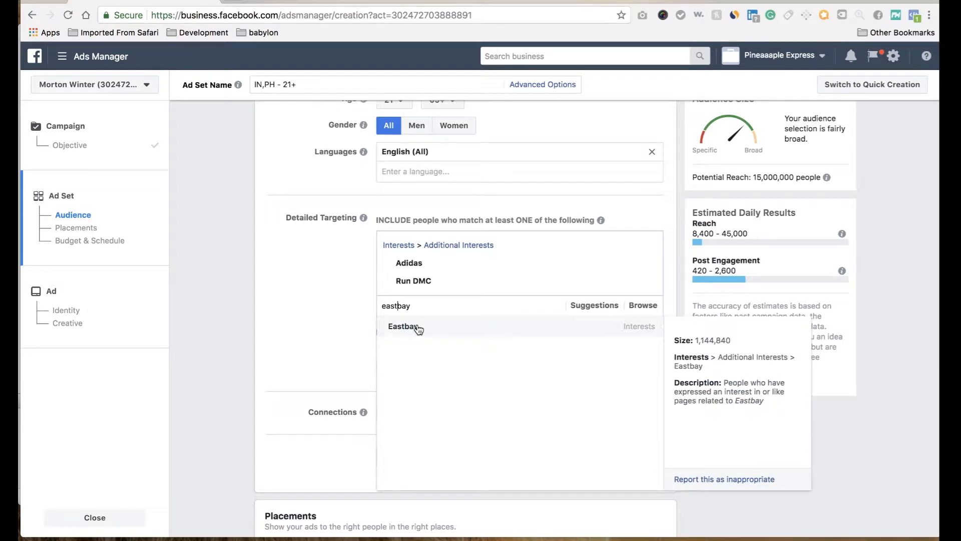
click(419, 329)
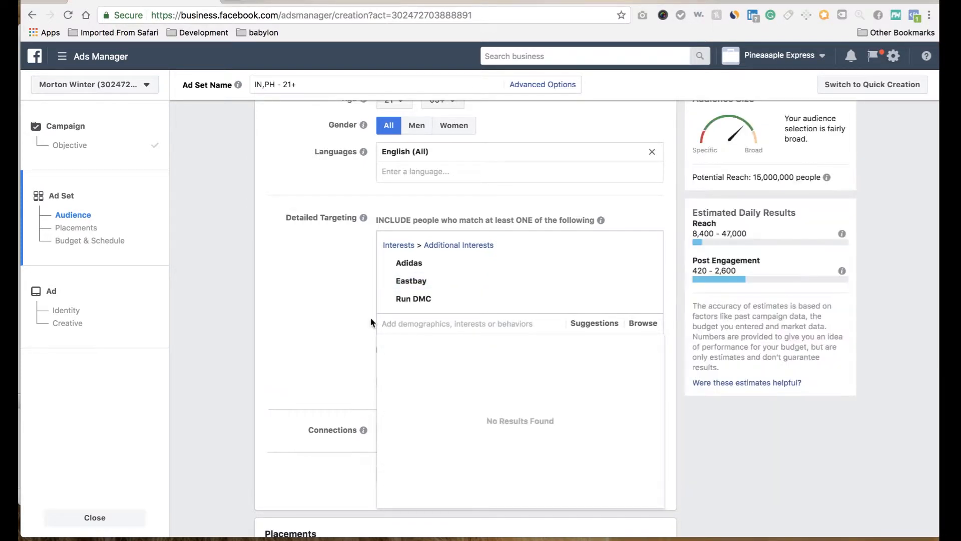
click(347, 349)
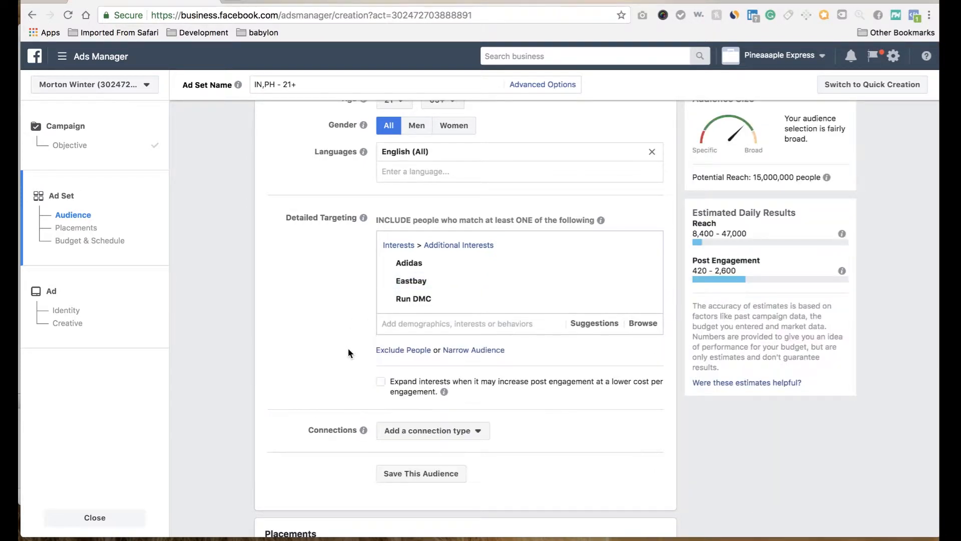
Step: Add the suggested interests Champs Sports, Foot Locker and LL Cool J to the audience's detailed targeting
click(590, 324)
mouse_move(425, 345)
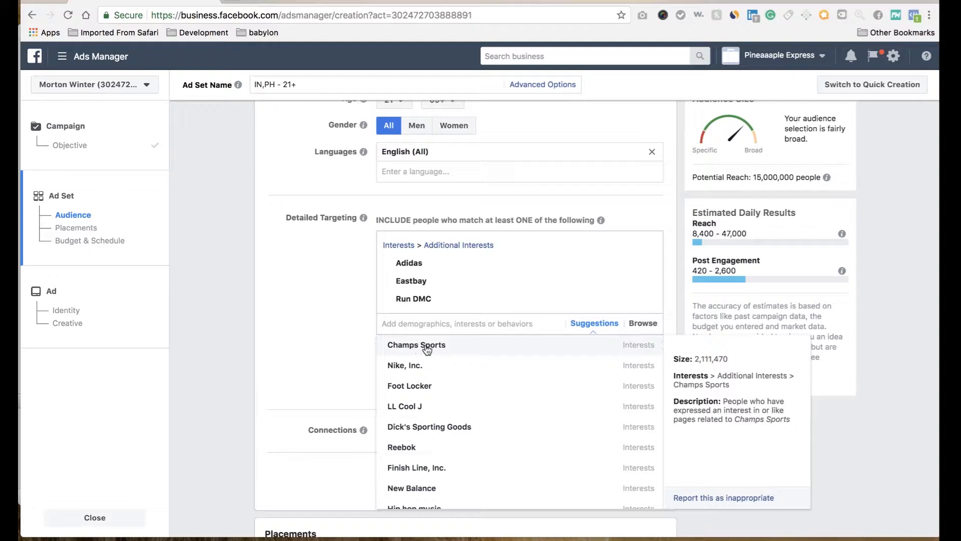
click(428, 345)
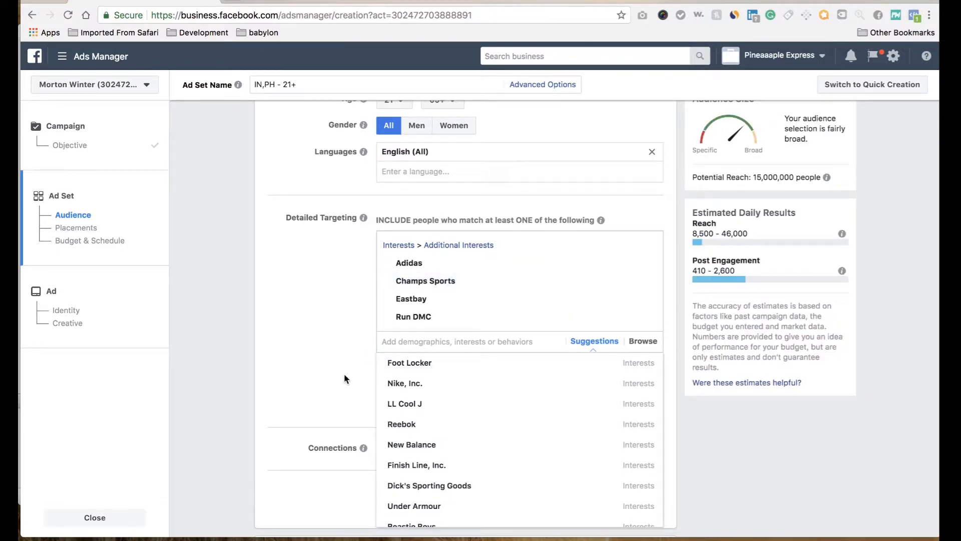
click(401, 364)
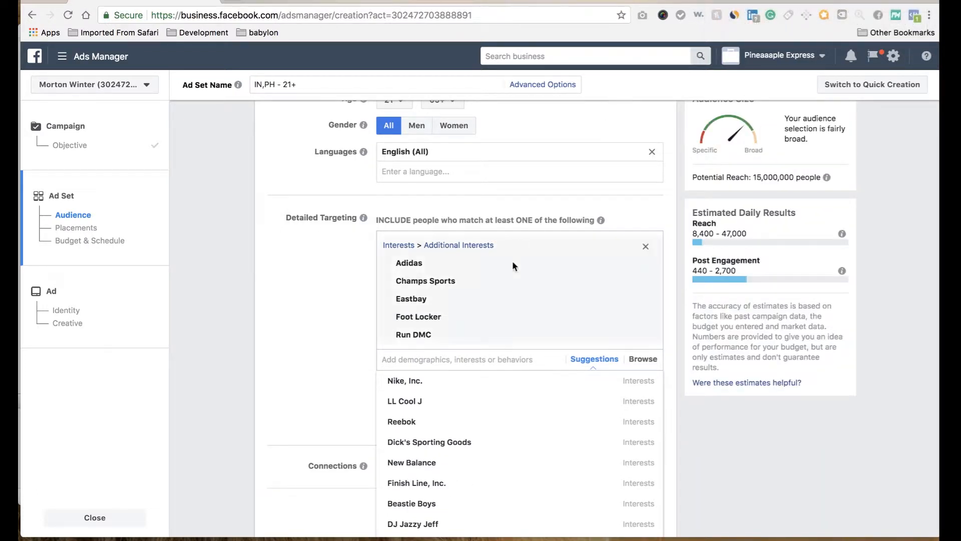
scroll(342, 406, down, 2)
mouse_move(399, 336)
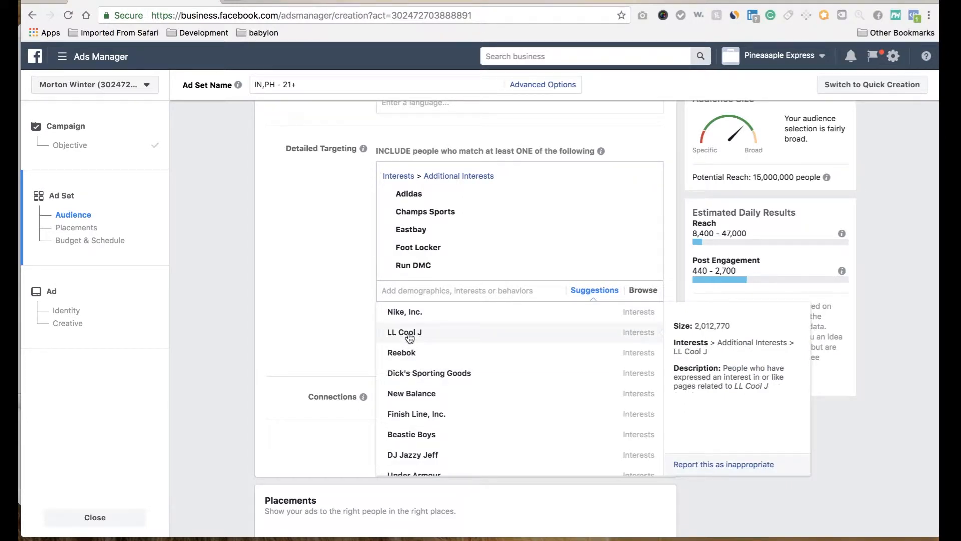
click(410, 336)
Step: Look through the remaining interest suggestions for the detailed targeting
scroll(422, 390, down, 1)
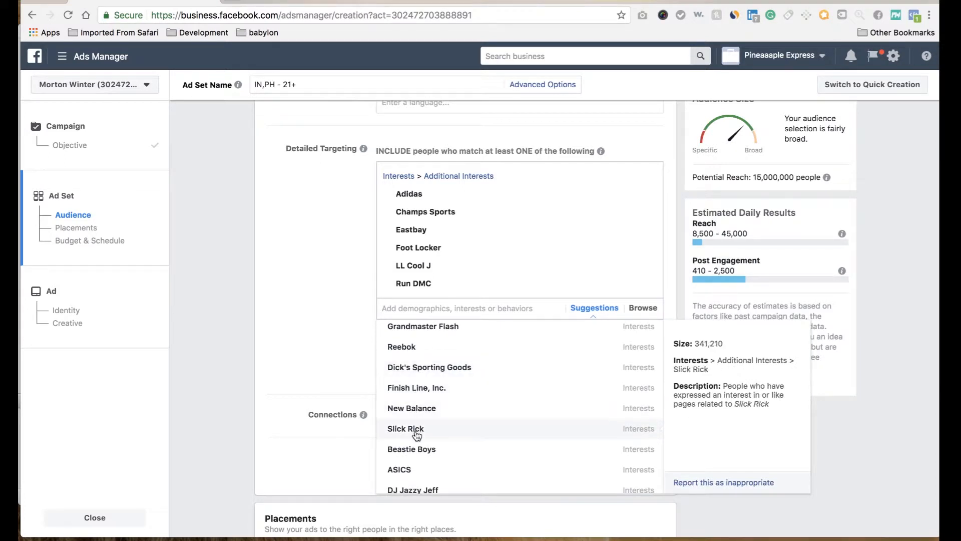
scroll(417, 435, down, 5)
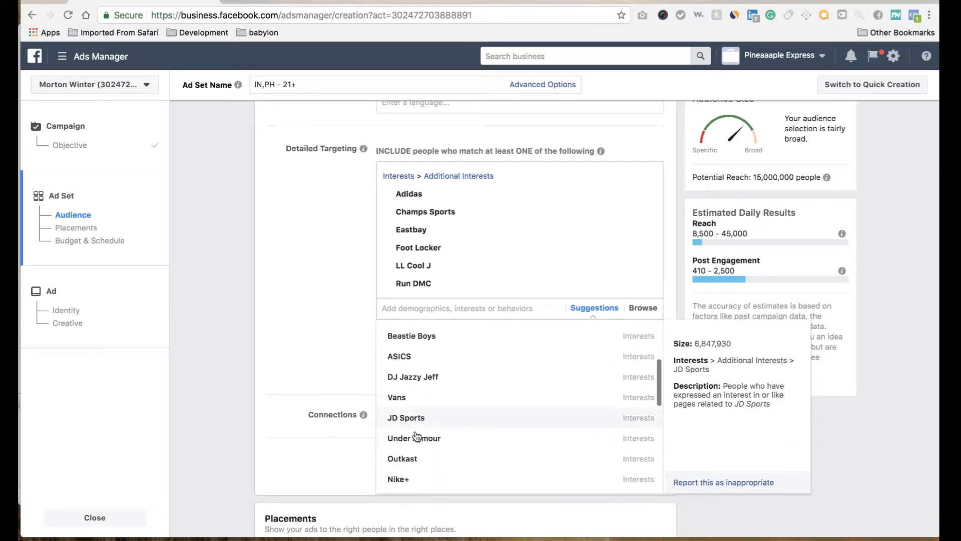
scroll(417, 435, down, 6)
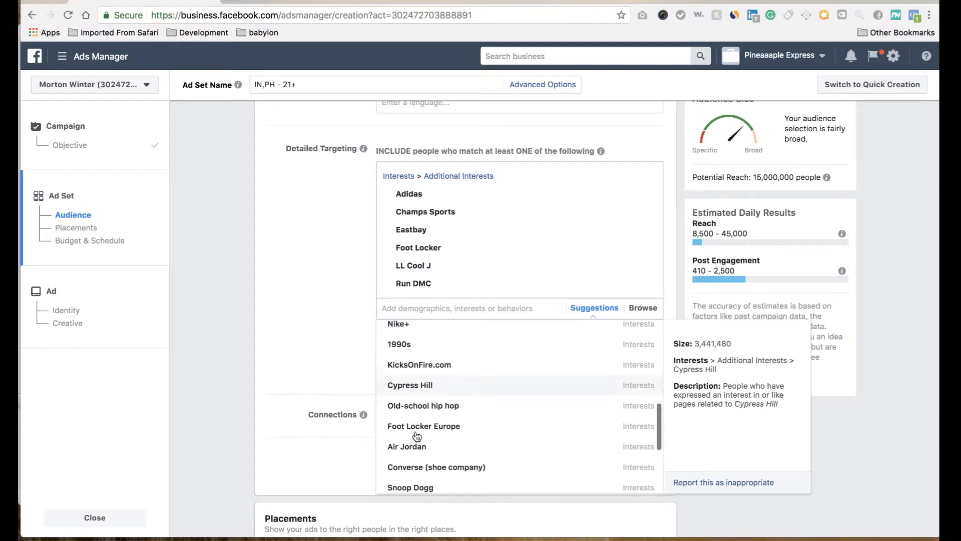
scroll(417, 435, down, 6)
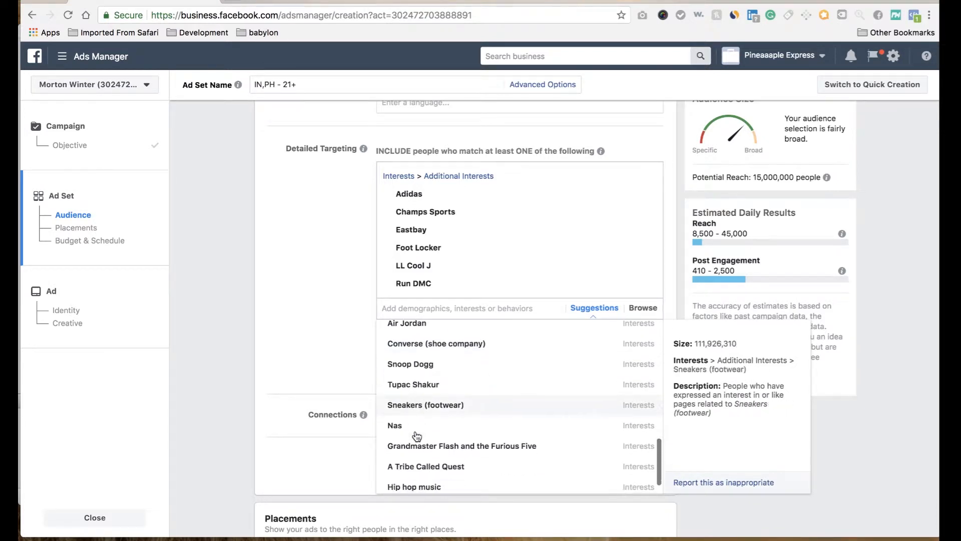
scroll(417, 436, down, 2)
scroll(417, 431, up, 4)
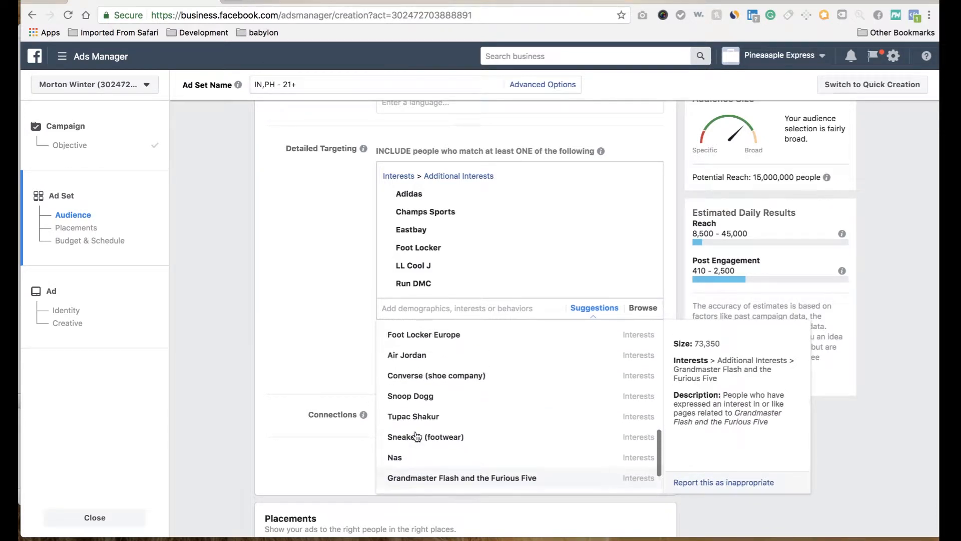
Step: Add the interest Online shopping to the included detailed targeting group
click(418, 309)
text(online)
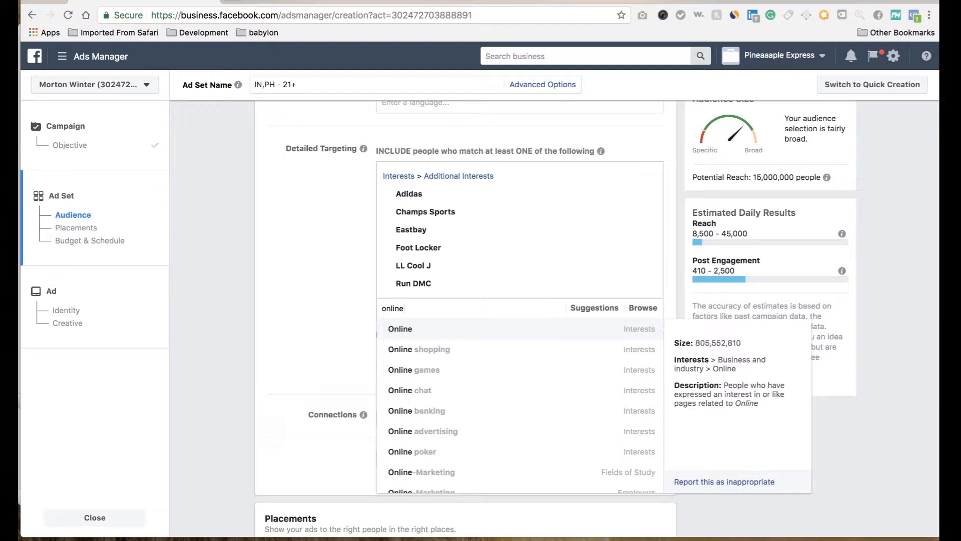
click(416, 358)
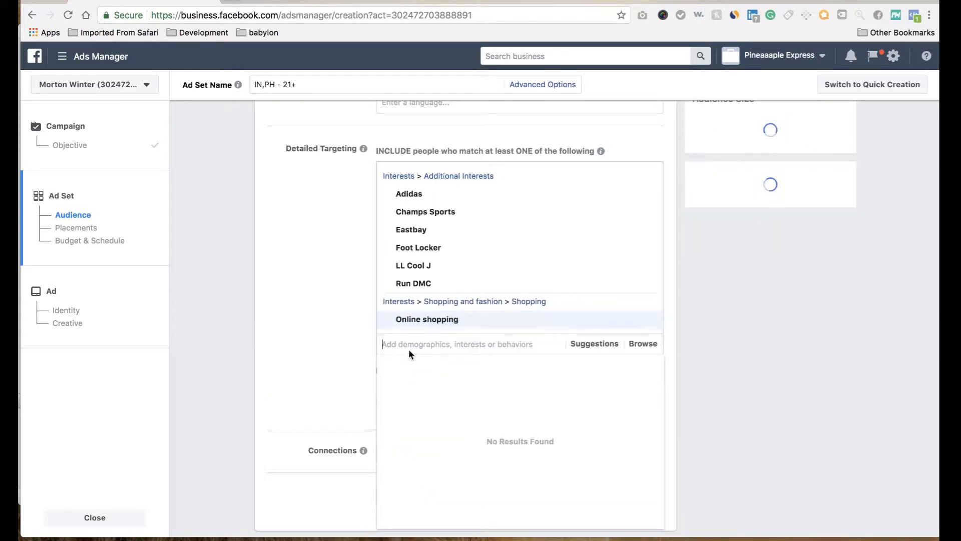
Step: Add the purchase behavior Engaged Shoppers to the included detailed targeting group and close the results list
text(engage)
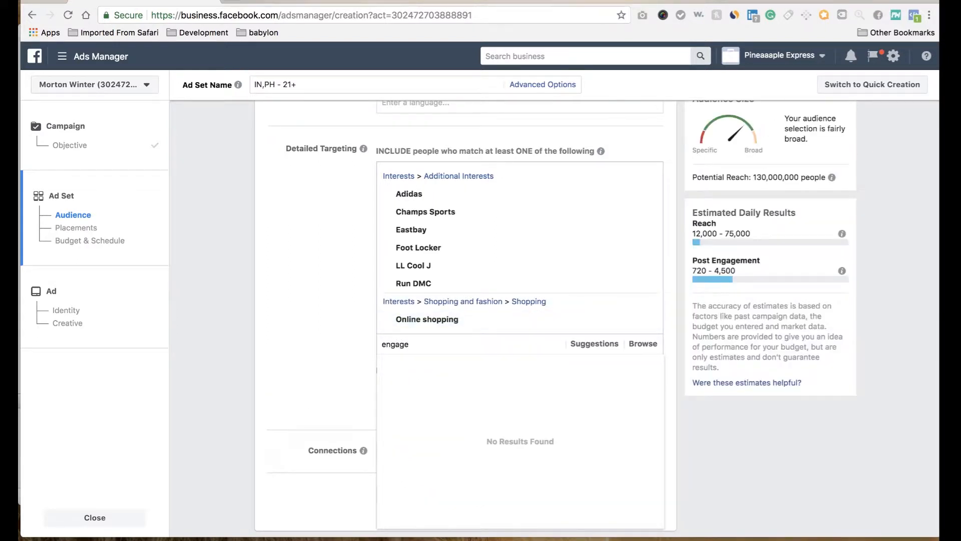
text(d )
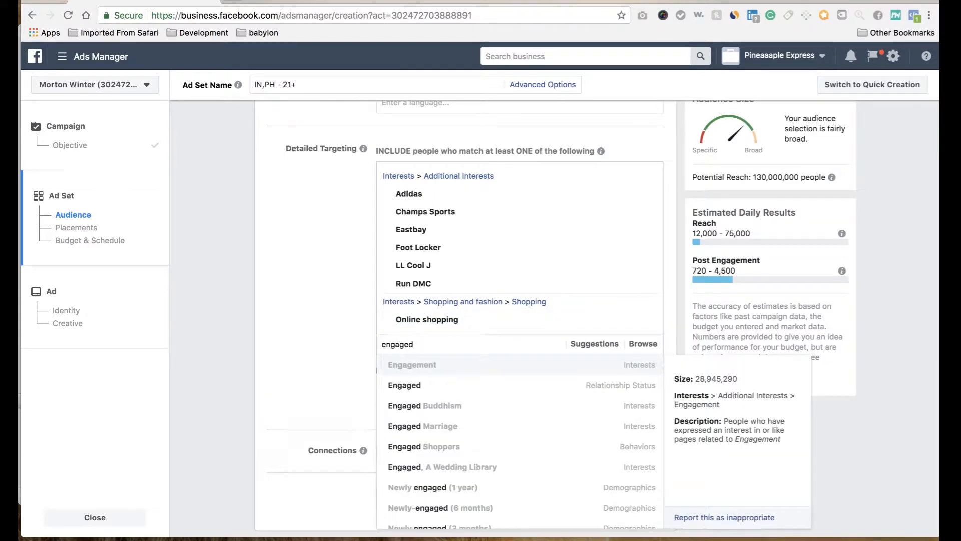
text(s)
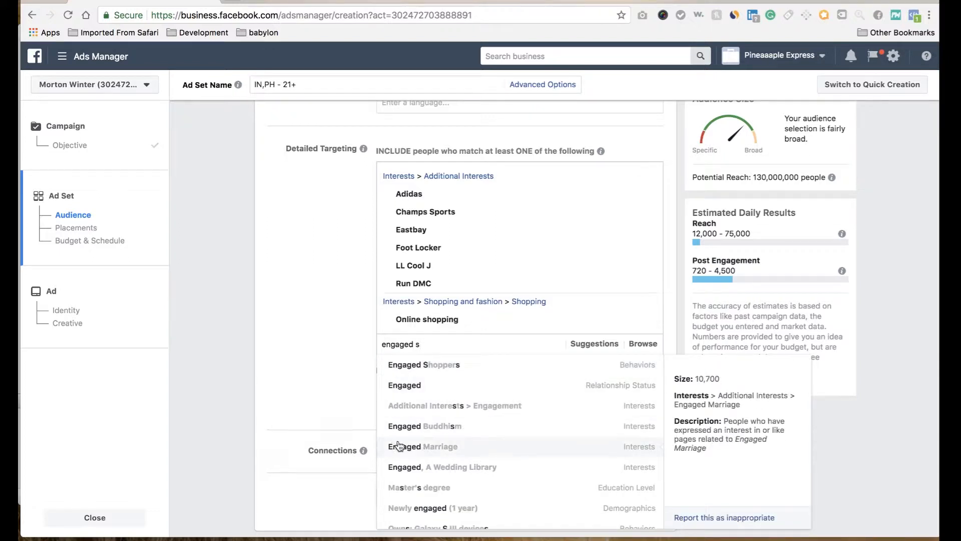
click(421, 364)
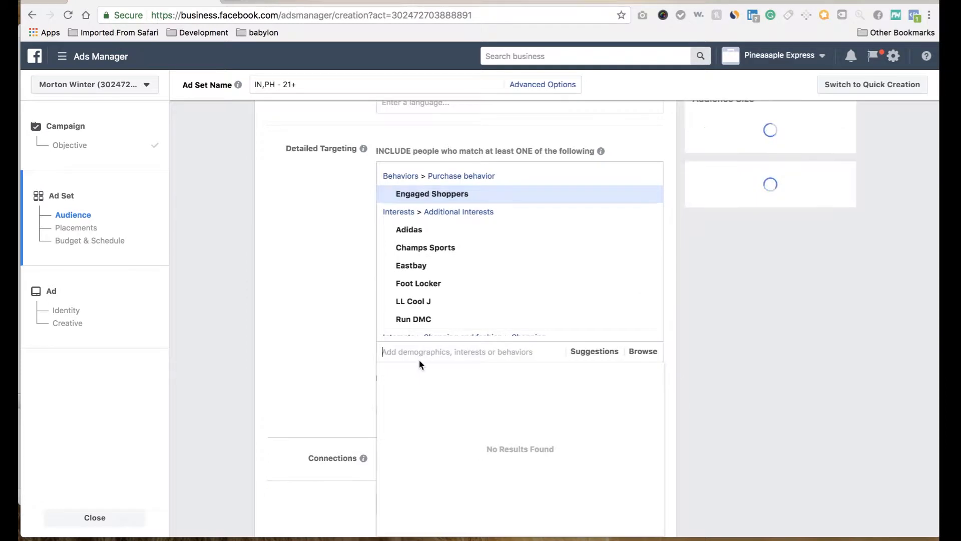
click(343, 332)
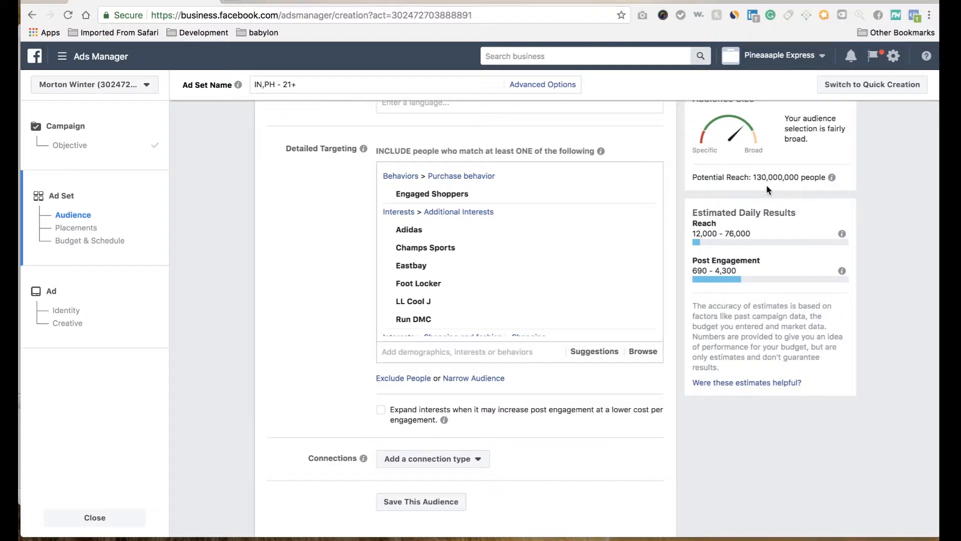
Step: Narrow the audience with a must-also-match condition on the interest Online shopping
click(465, 381)
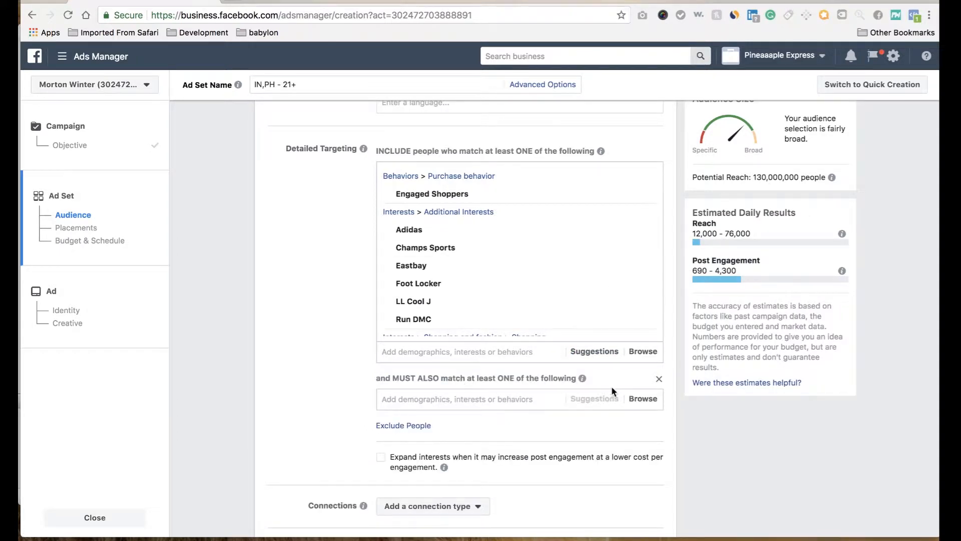
scroll(611, 386, down, 2)
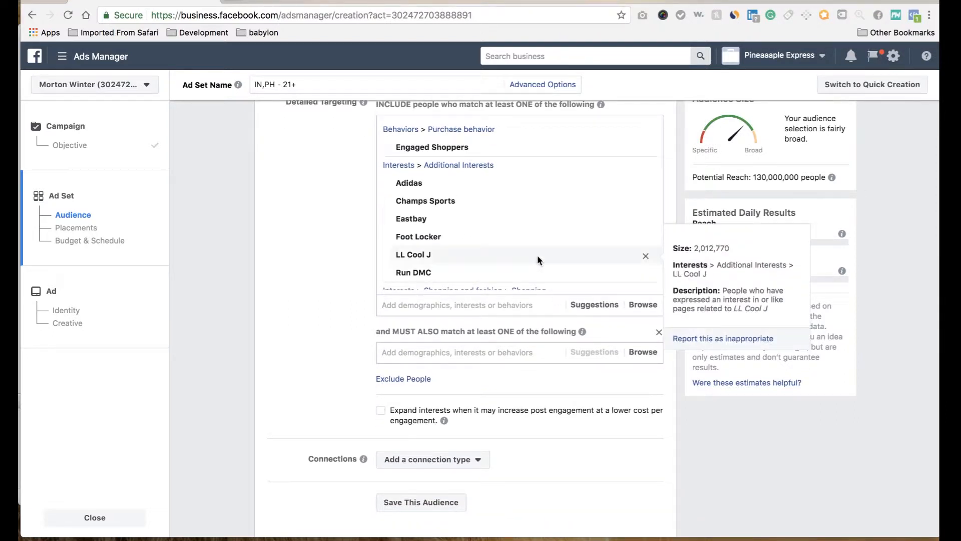
scroll(538, 256, down, 1)
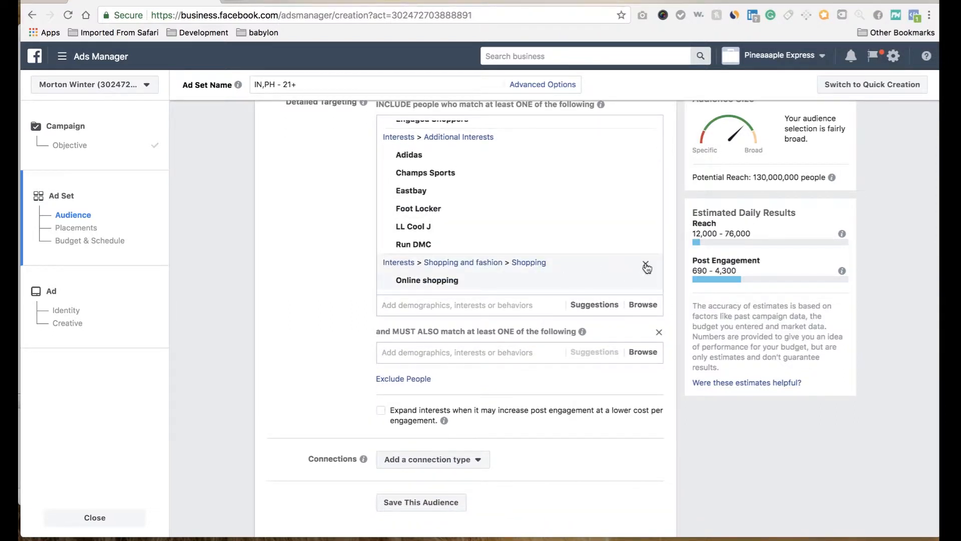
click(478, 358)
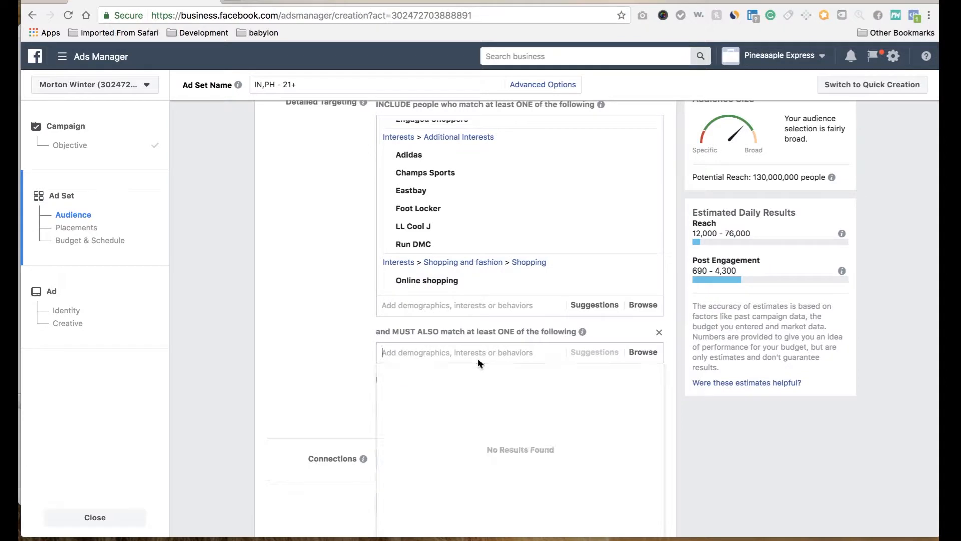
text(online)
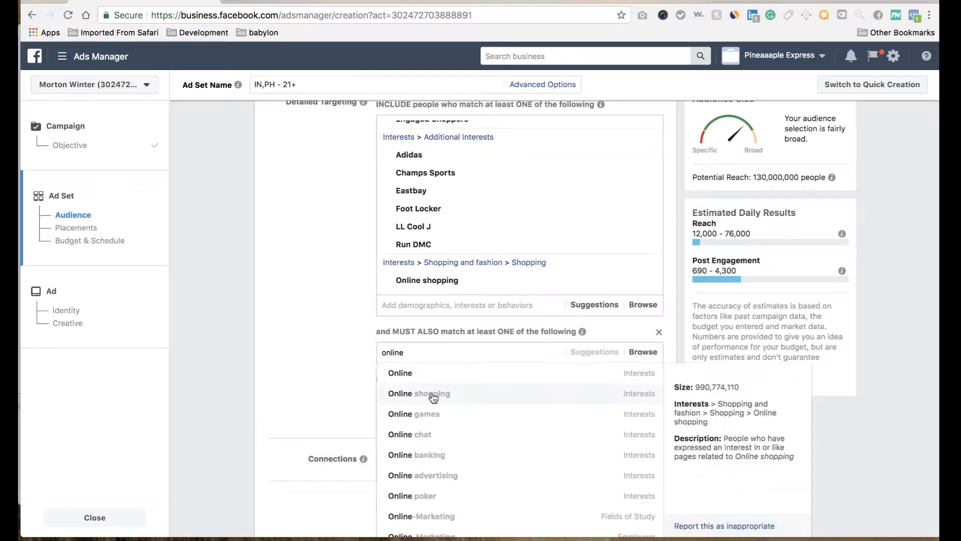
click(431, 394)
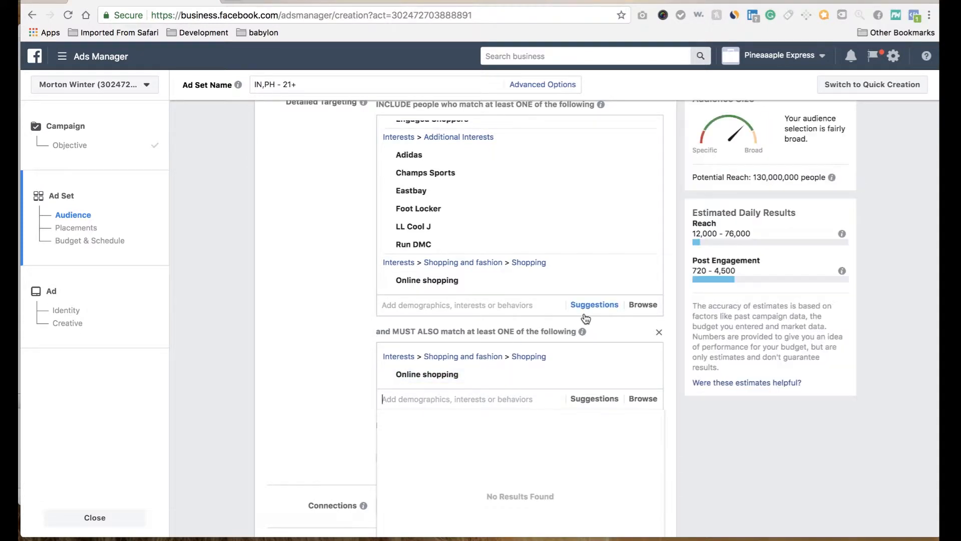
Step: Remove Online shopping from the first detailed targeting group, keeping it only in the must-also-match condition
scroll(586, 319, up, 2)
mouse_move(650, 328)
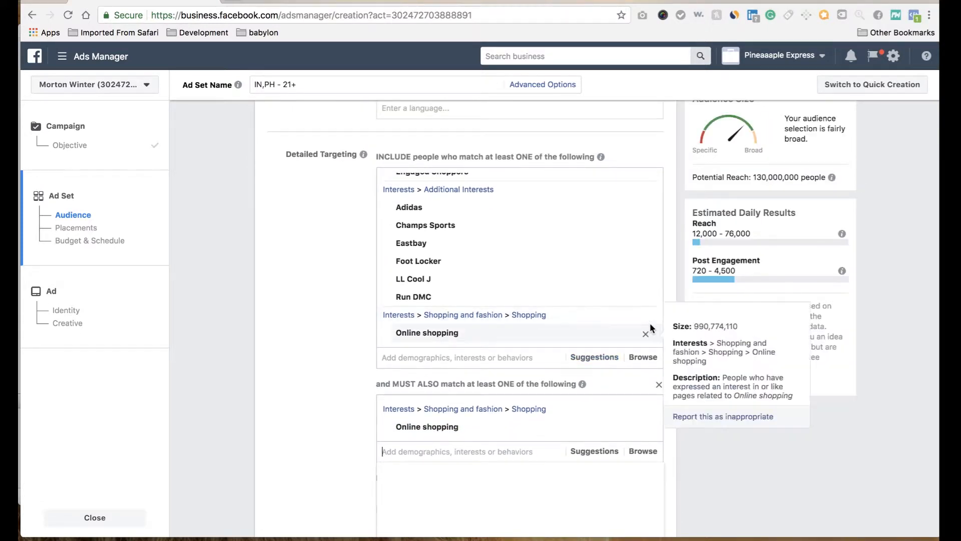
click(646, 334)
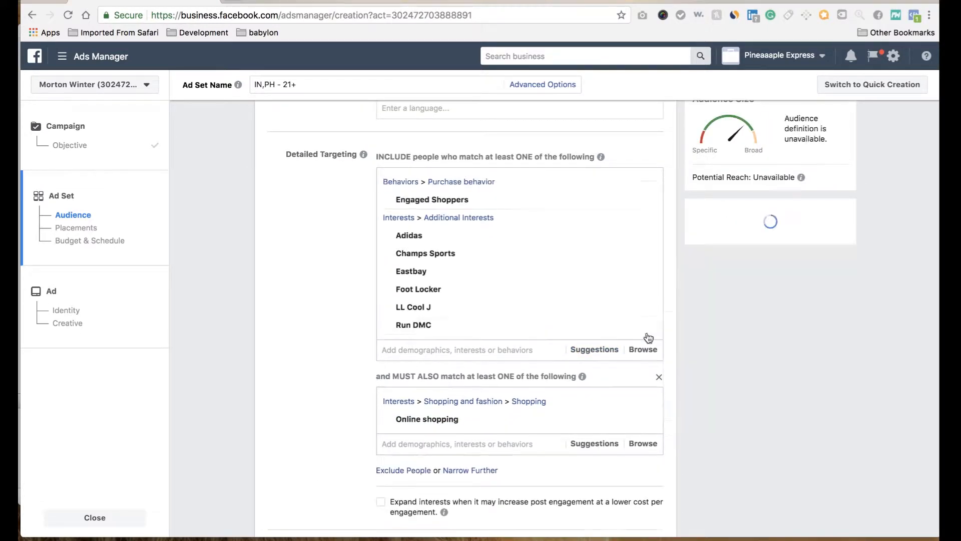
mouse_move(635, 274)
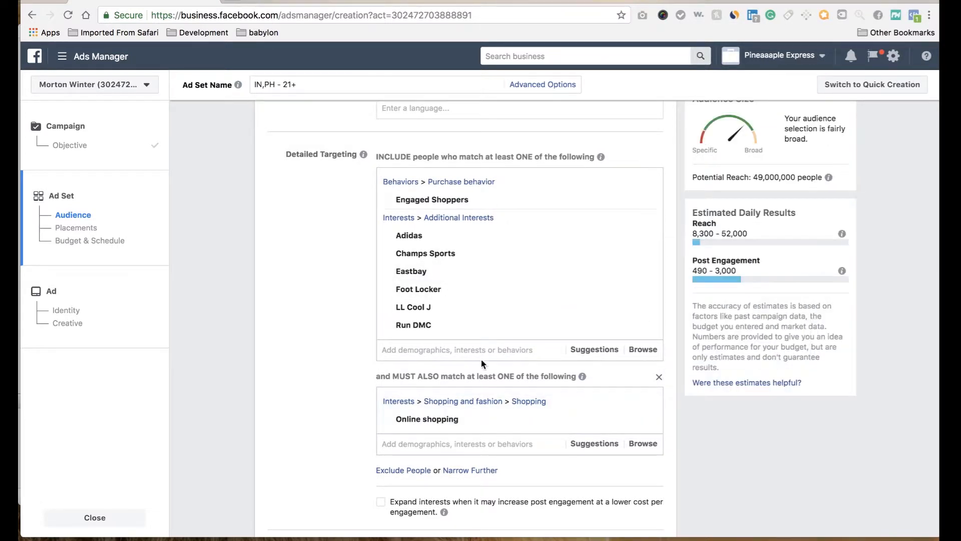
Step: Dismiss the Twitter desktop notification covering the browser's toolbar
mouse_move(562, 201)
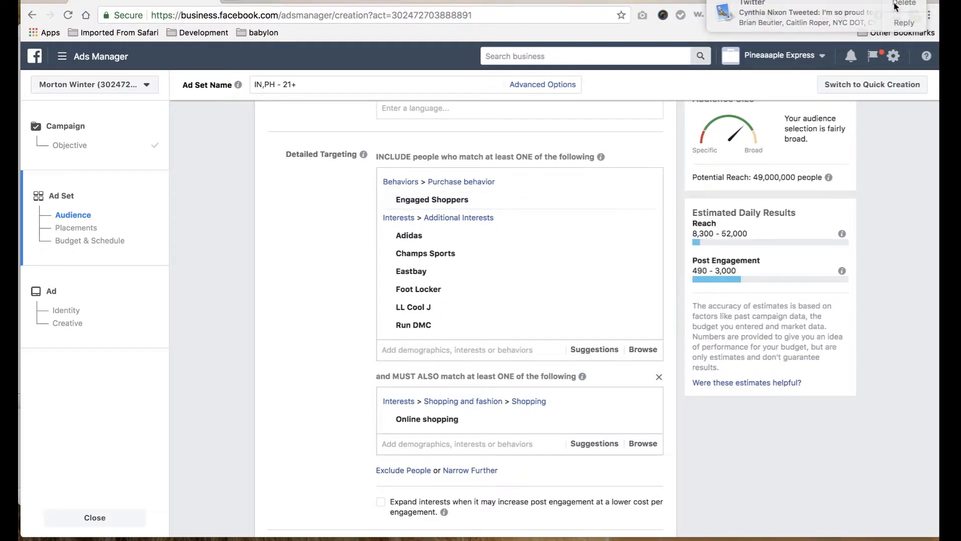
click(894, 7)
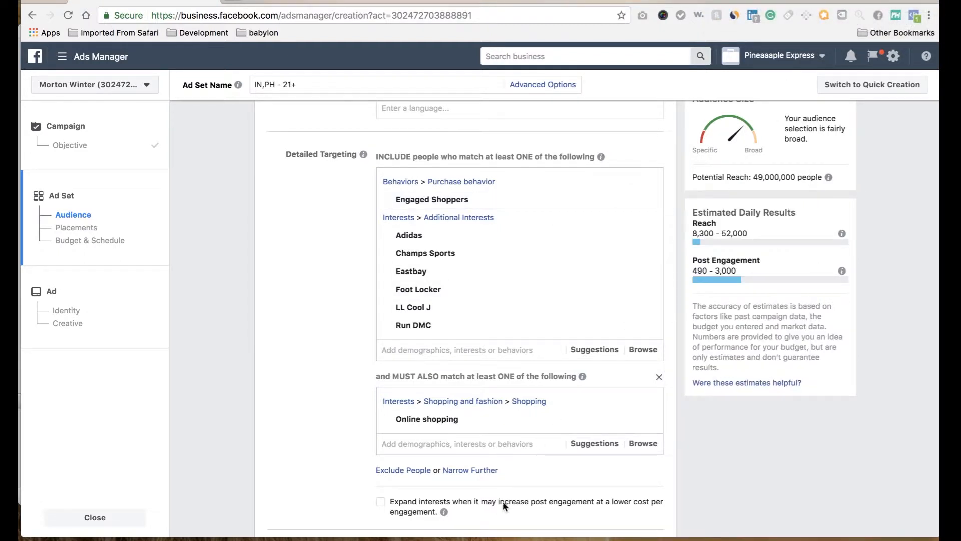
Step: Move the purchase behavior Engaged Shoppers from the first detailed targeting group to the must-also-match condition
scroll(462, 473, down, 2)
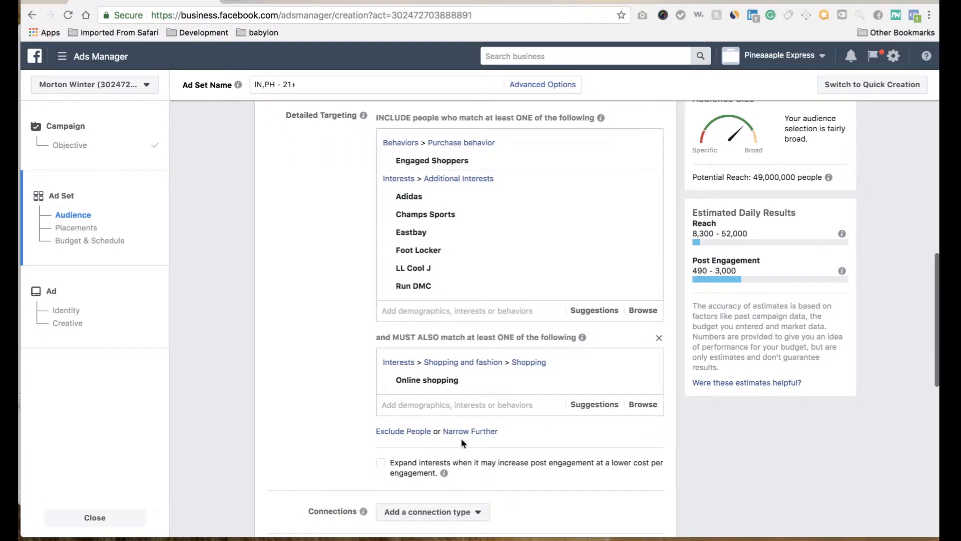
click(468, 407)
text(engage)
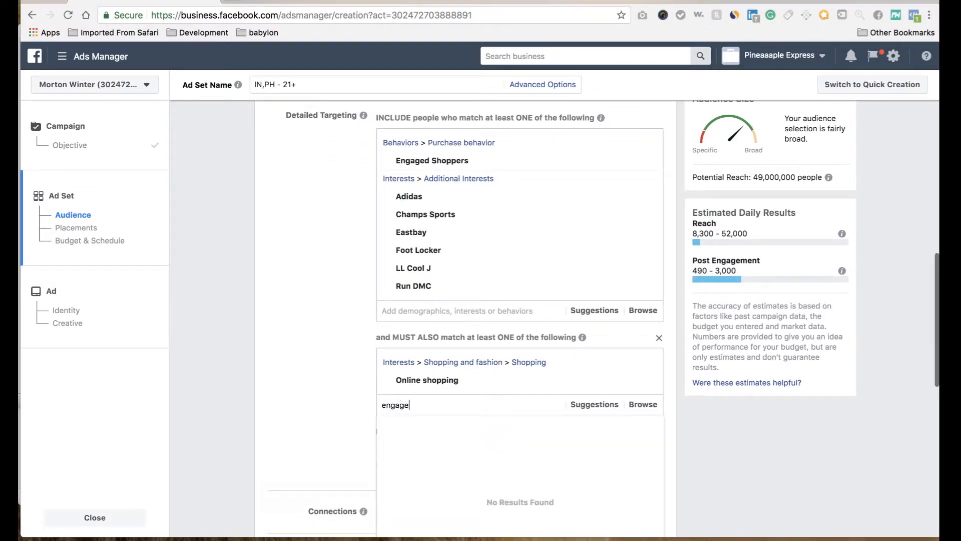
text(d sho)
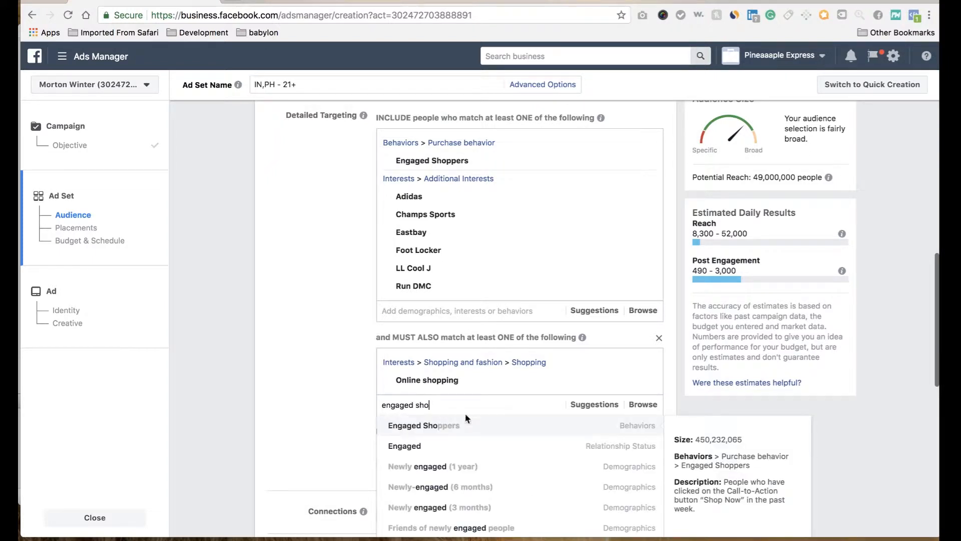
click(454, 425)
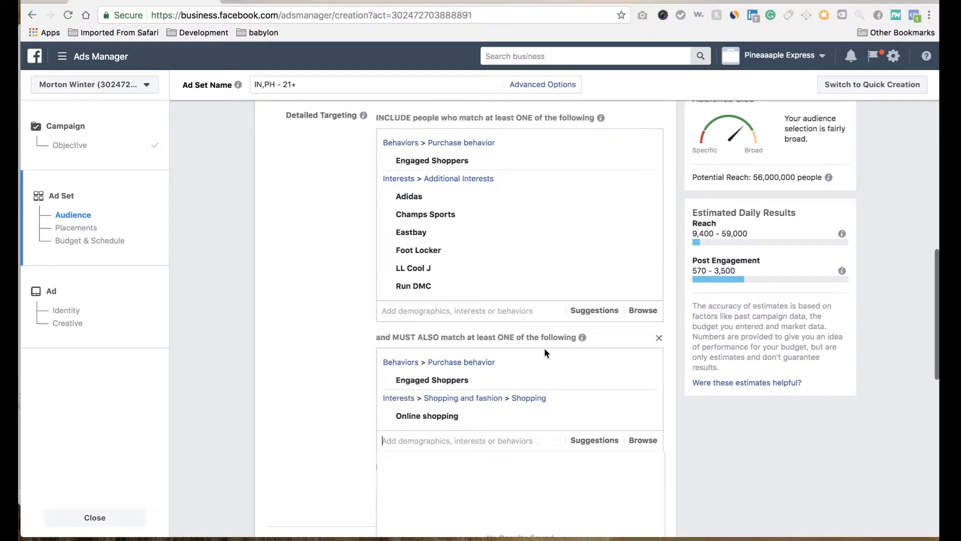
text(f)
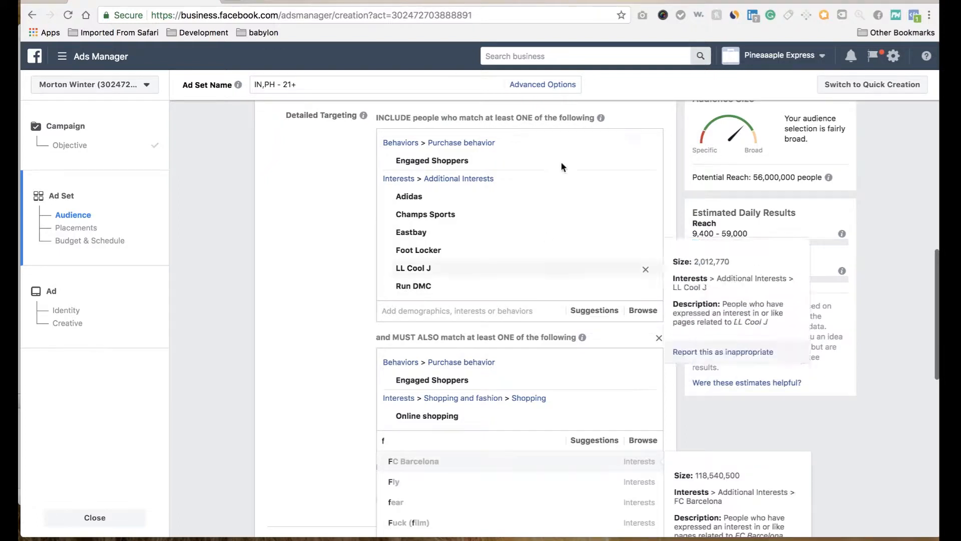
click(647, 162)
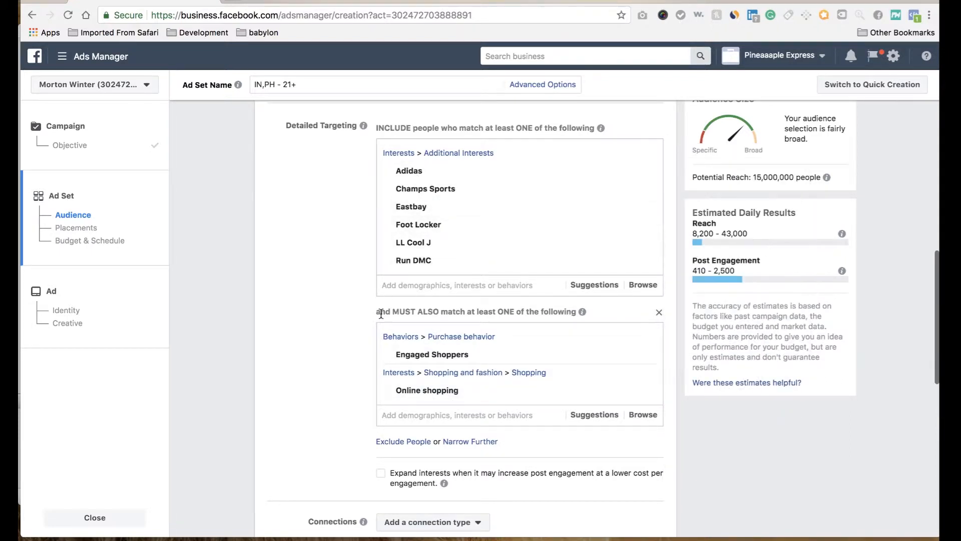
Step: Review the included interests and the must-also-match condition in the detailed targeting settings
scroll(363, 324, down, 5)
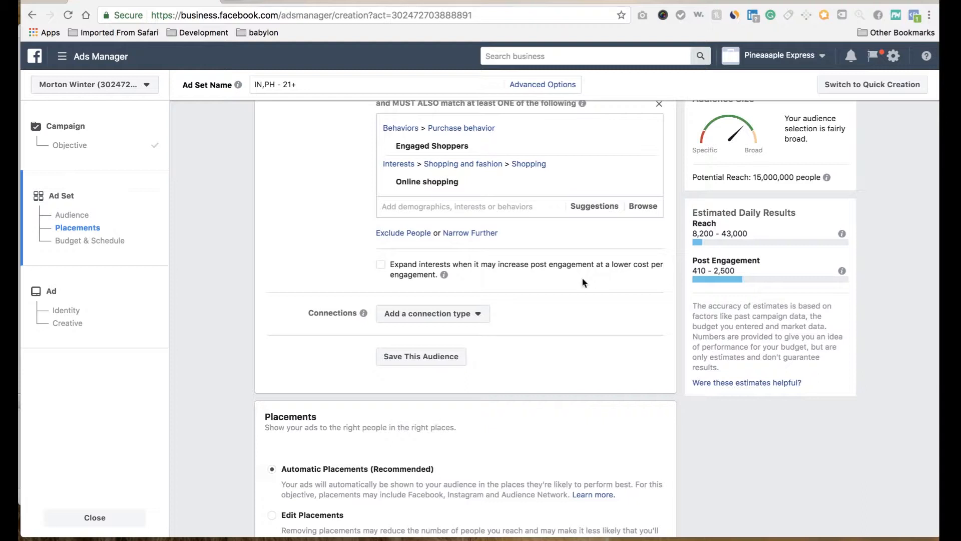
scroll(552, 244, up, 2)
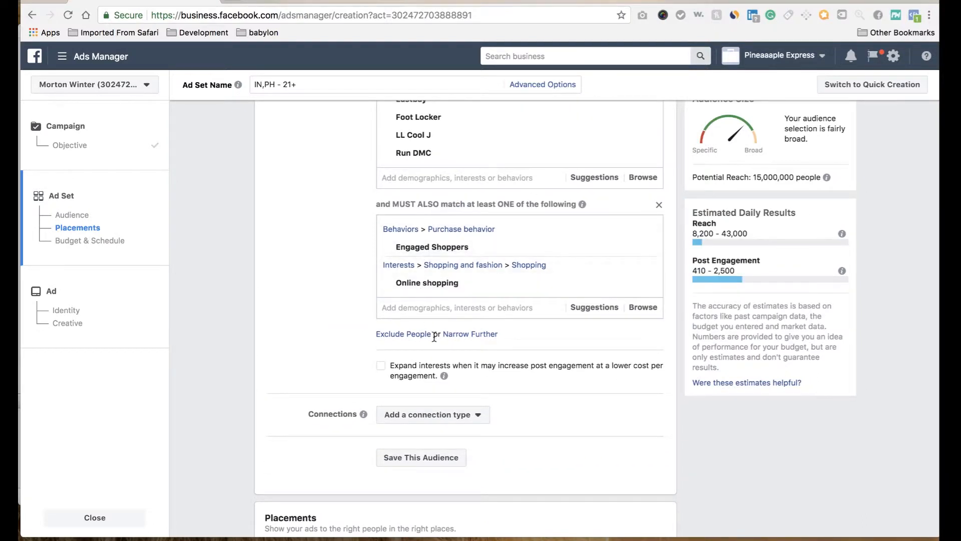
scroll(473, 362, up, 1)
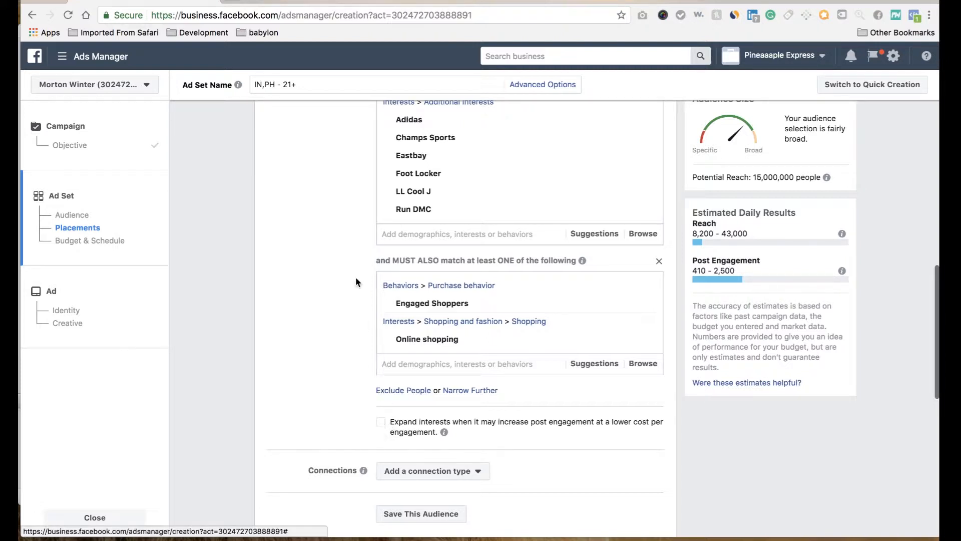
scroll(355, 277, up, 2)
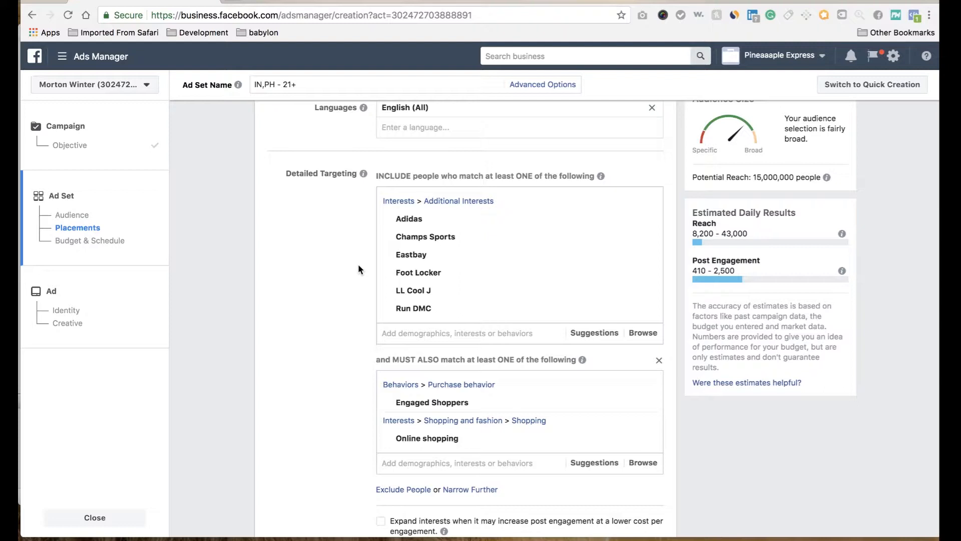
scroll(365, 286, down, 1)
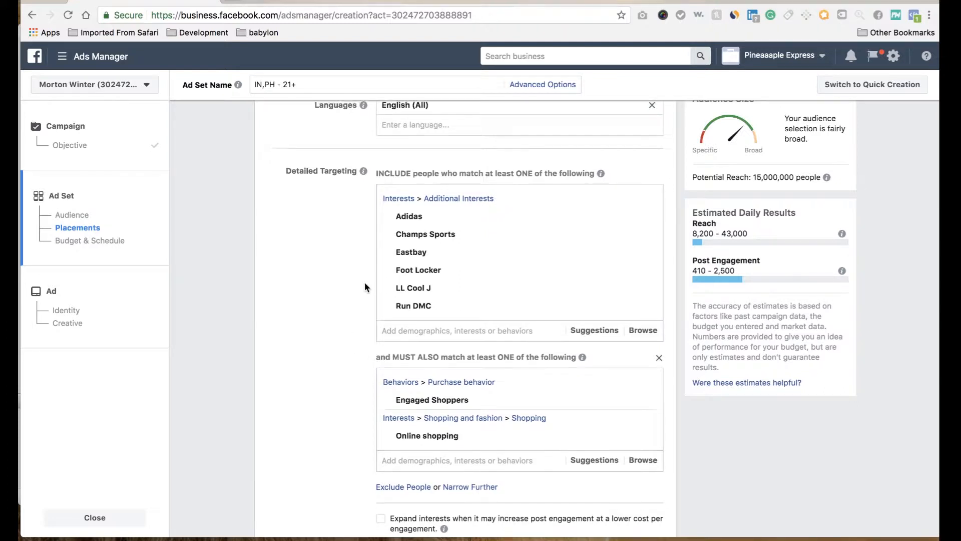
scroll(365, 283, down, 5)
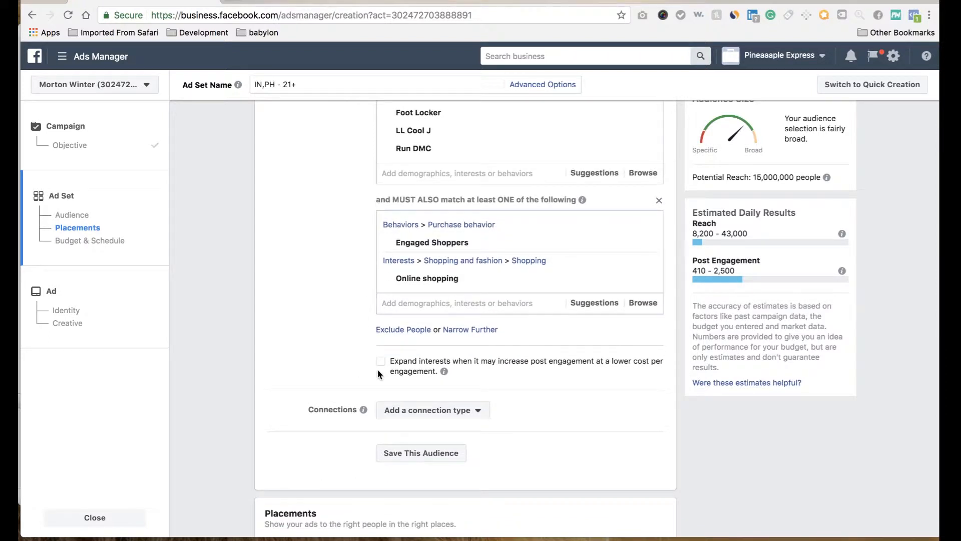
scroll(383, 223, up, 4)
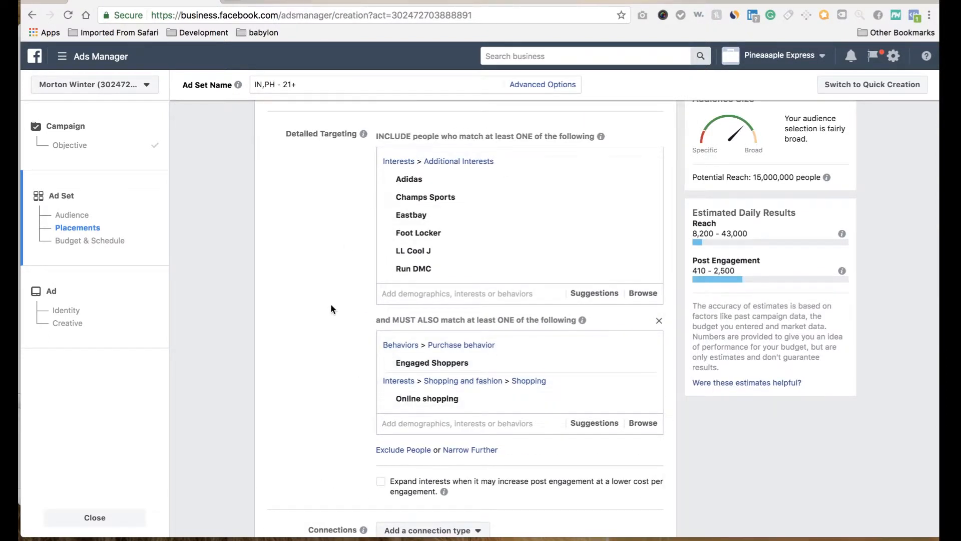
Step: Switch the ad set's placements from automatic to Edit Placements
scroll(331, 304, down, 5)
scroll(386, 343, down, 4)
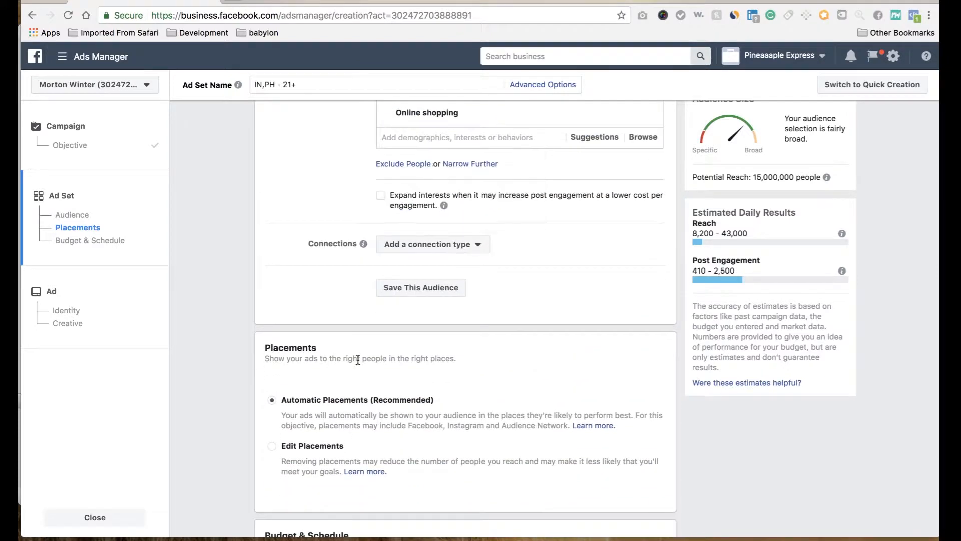
scroll(357, 359, down, 2)
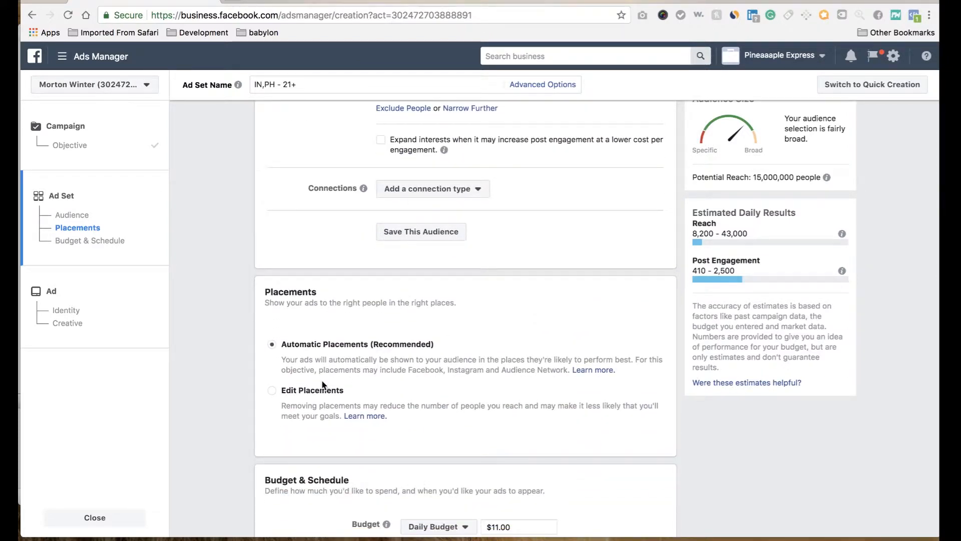
scroll(323, 385, down, 4)
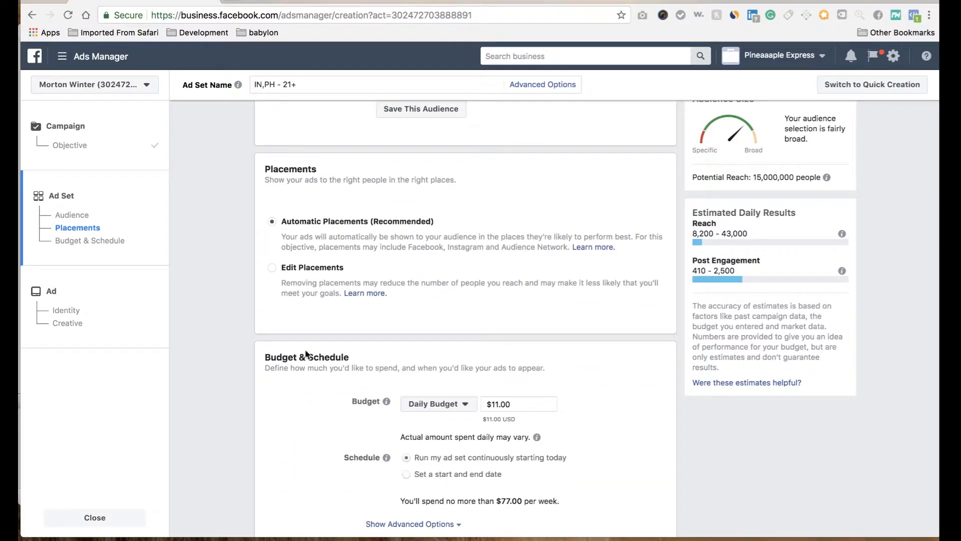
click(273, 268)
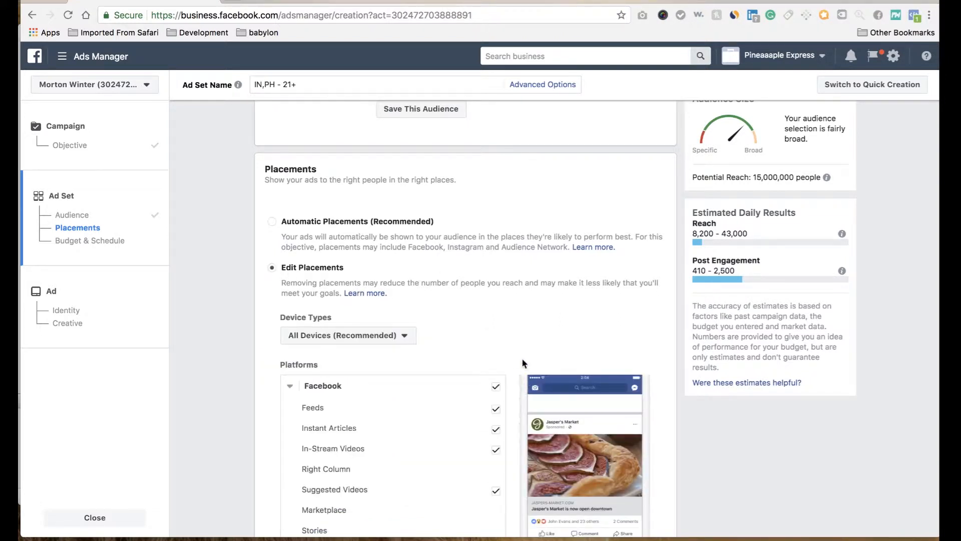
Step: Limit the Facebook placements to Feeds only and remove Audience Network from the platforms
scroll(522, 361, down, 5)
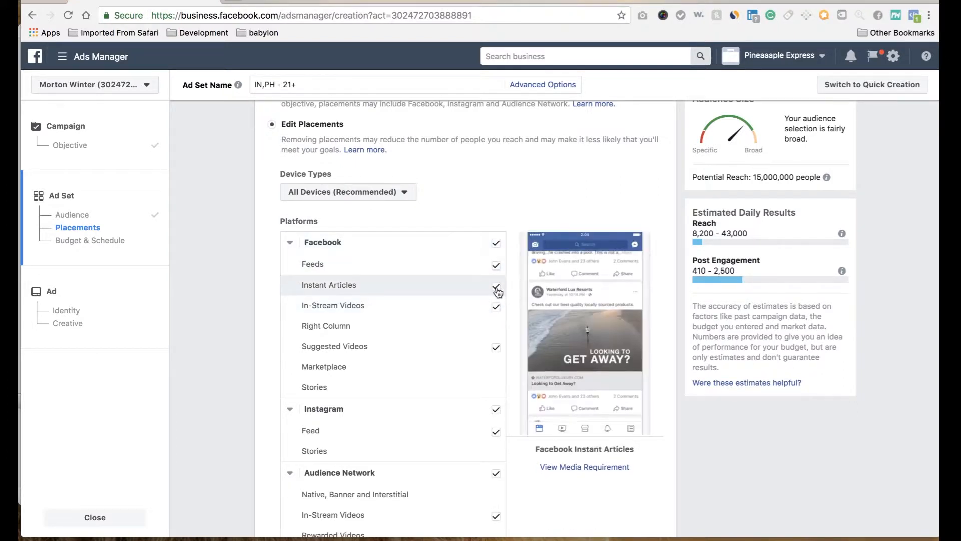
click(496, 245)
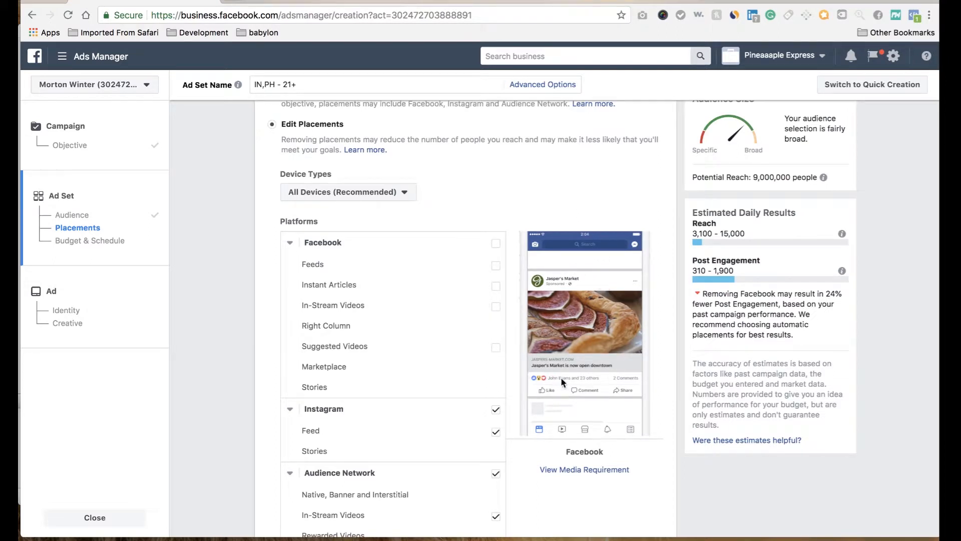
click(495, 265)
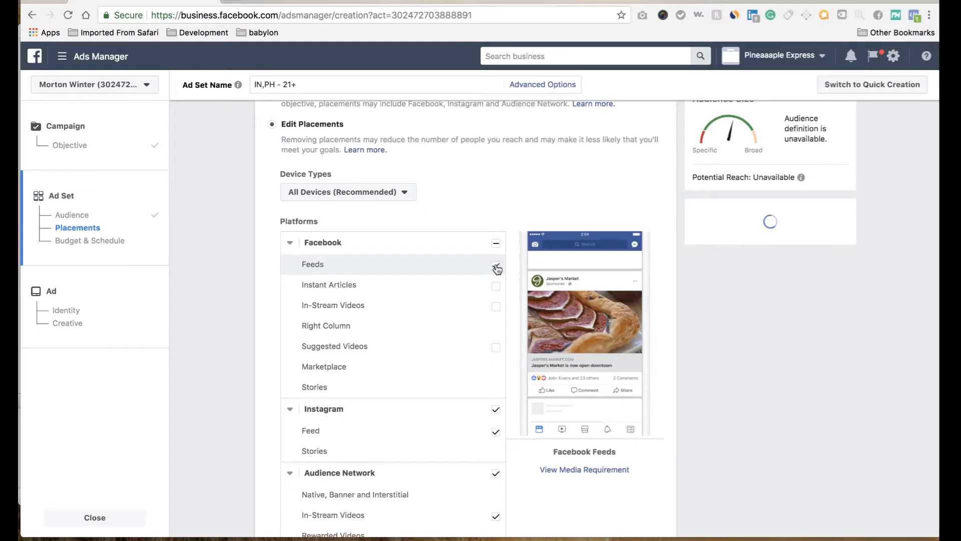
scroll(570, 371, down, 3)
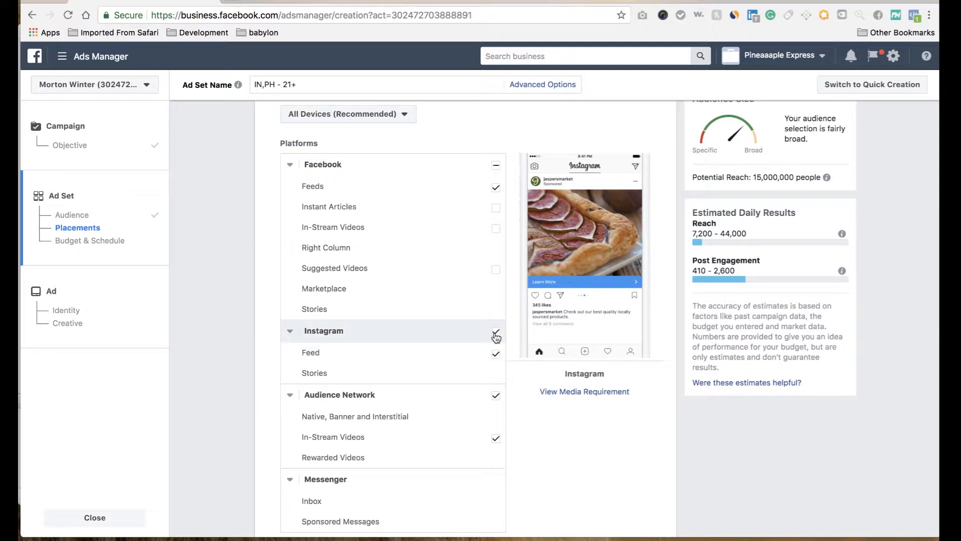
click(496, 398)
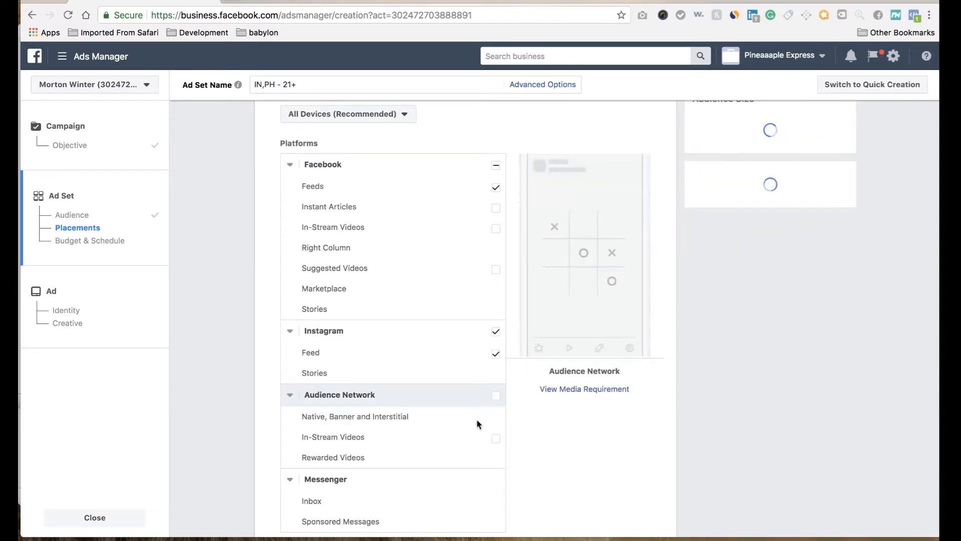
Step: Review the chosen platforms, mobile device options and audience settings of the ad set
scroll(475, 424, down, 3)
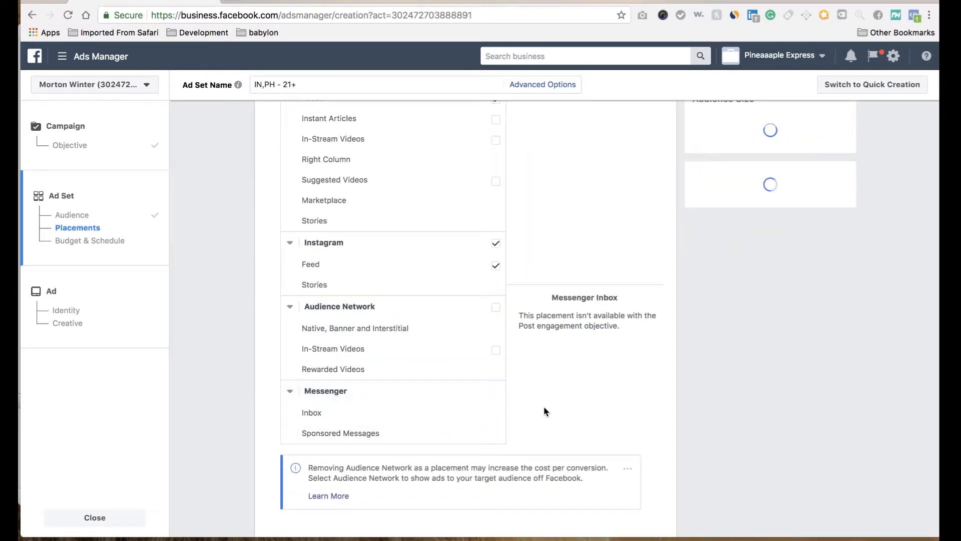
scroll(544, 409, down, 5)
scroll(545, 408, up, 1)
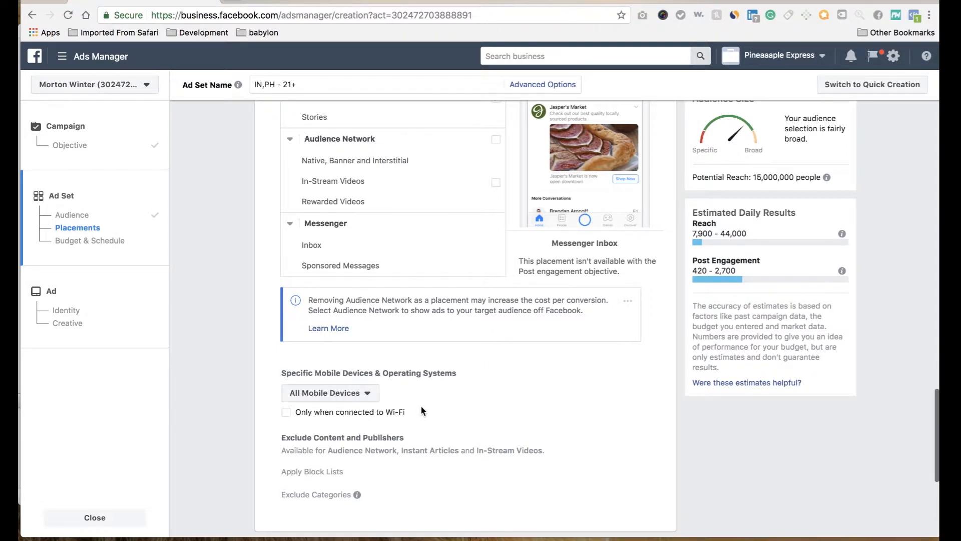
scroll(421, 407, up, 4)
scroll(422, 408, up, 10)
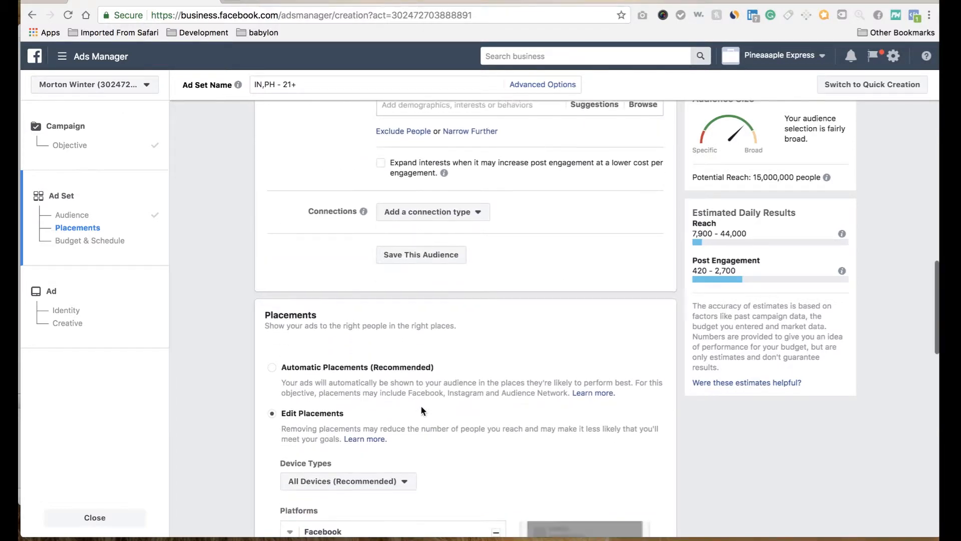
scroll(421, 410, down, 5)
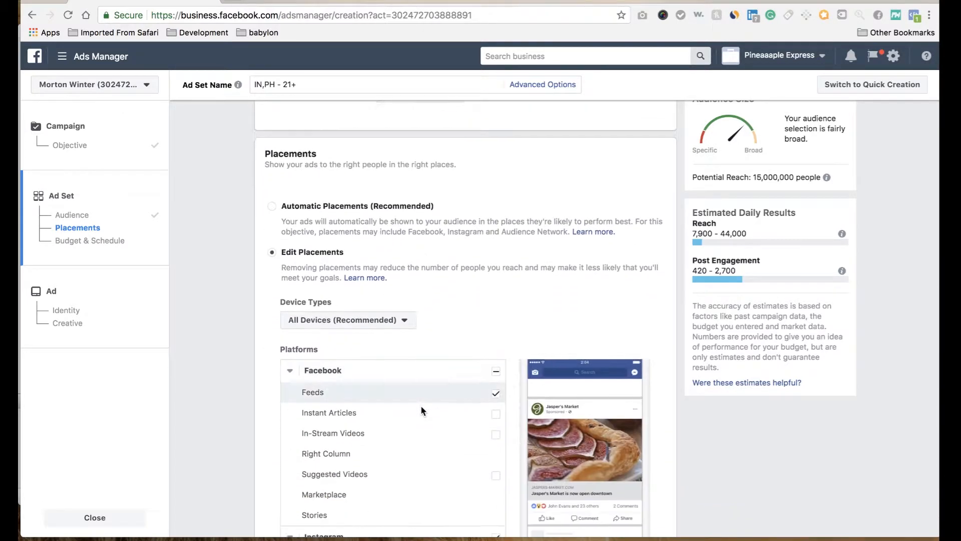
scroll(421, 410, up, 17)
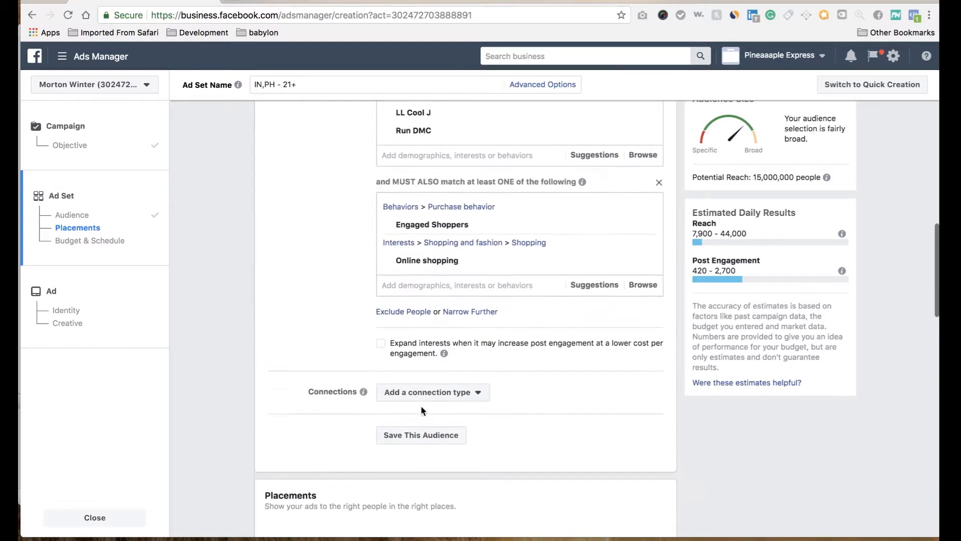
scroll(421, 410, up, 9)
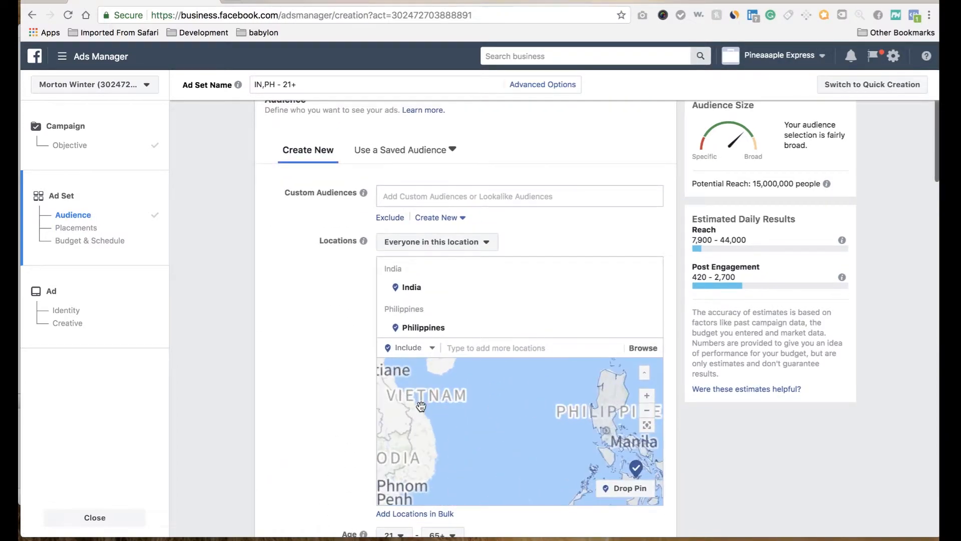
scroll(345, 427, down, 20)
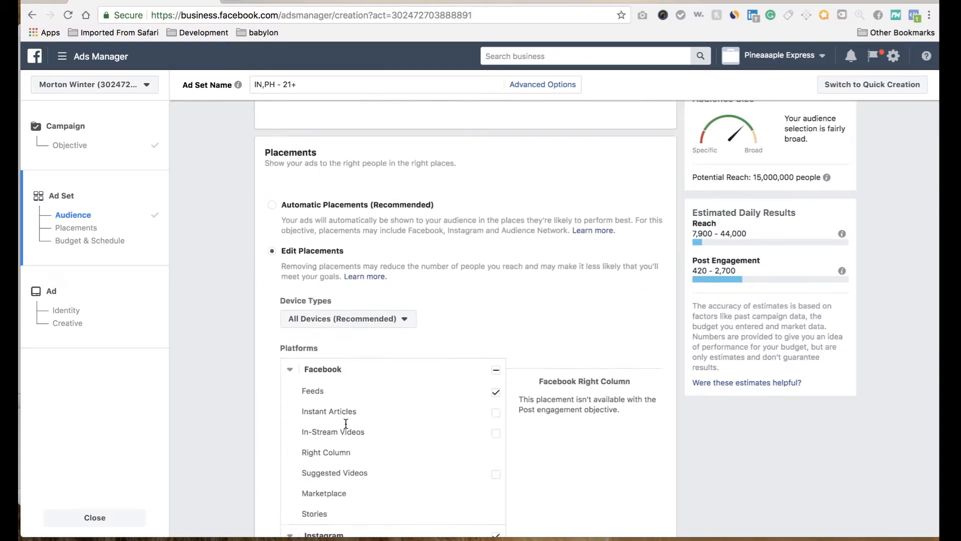
Step: Set the ad set's daily budget to $5.00
scroll(345, 427, down, 6)
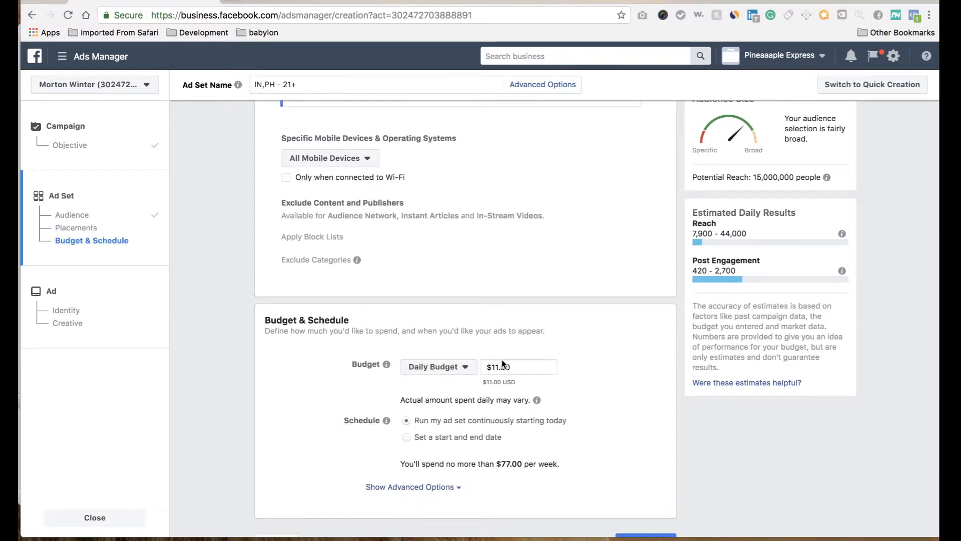
click(498, 365)
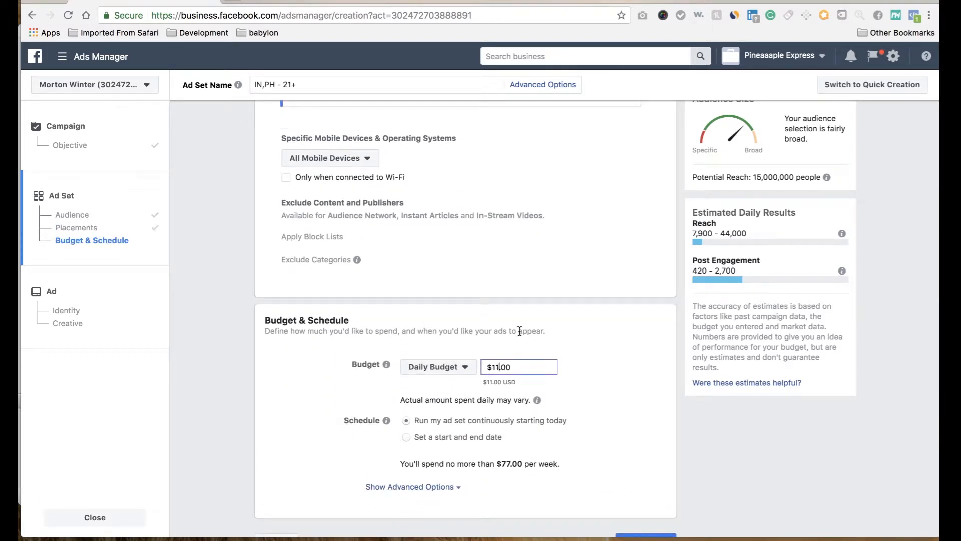
key(BackSpace)
key(BackSpace)
text(5)
click(594, 359)
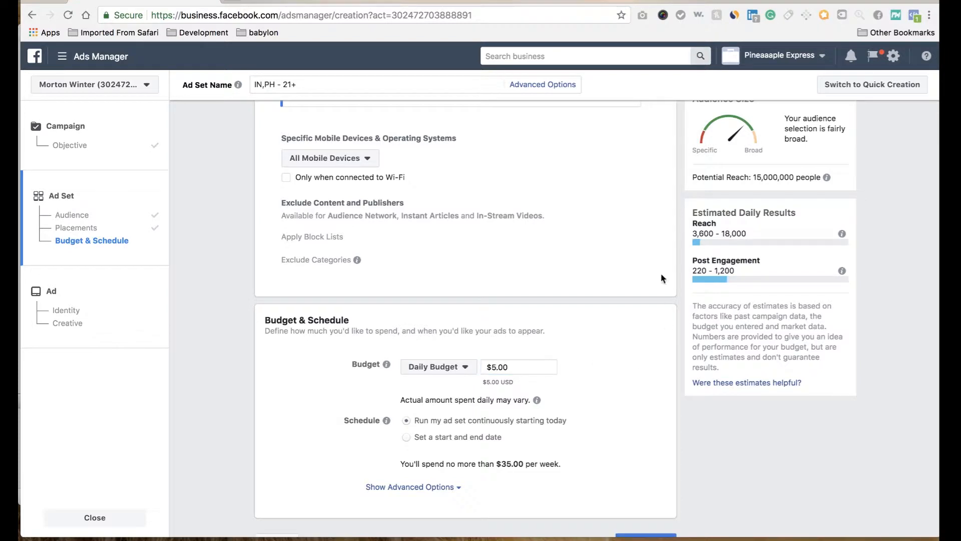
scroll(593, 329, down, 1)
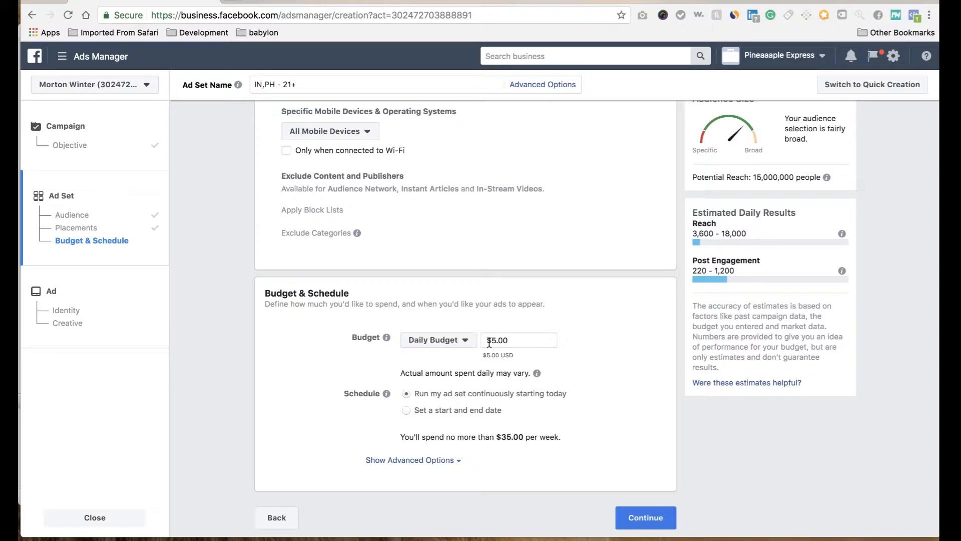
Step: Expand the advanced budget and schedule options to review the delivery settings, and continue to the ad setup
mouse_move(532, 373)
click(462, 455)
scroll(459, 458, down, 3)
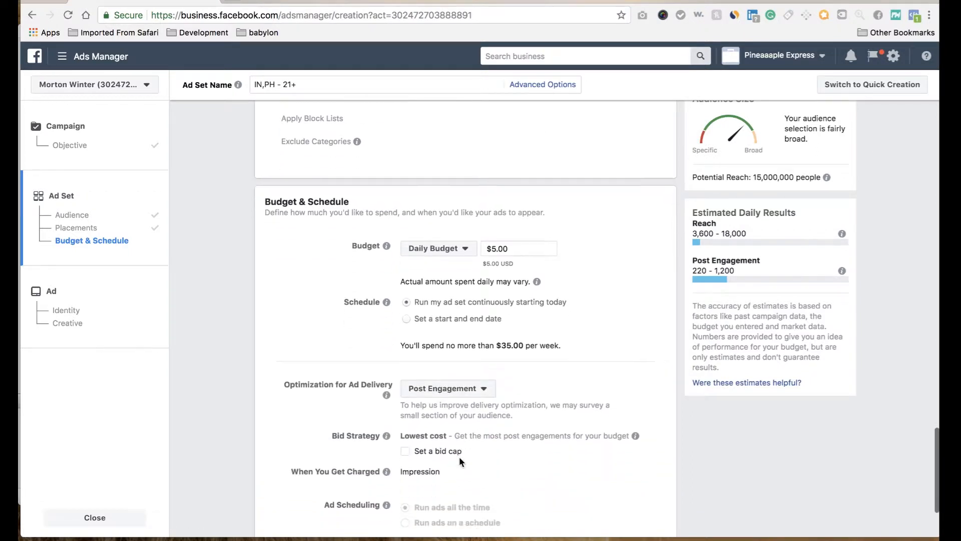
scroll(460, 457, down, 2)
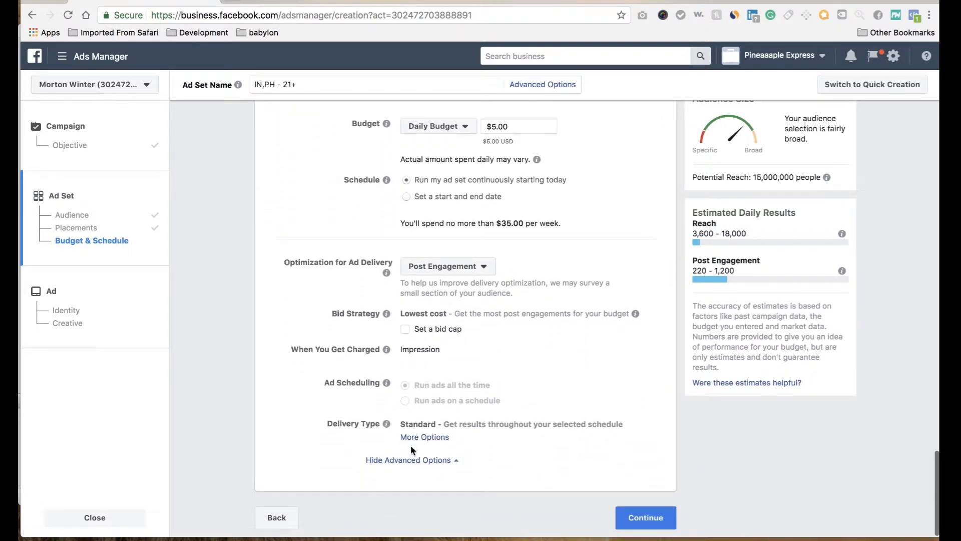
click(658, 508)
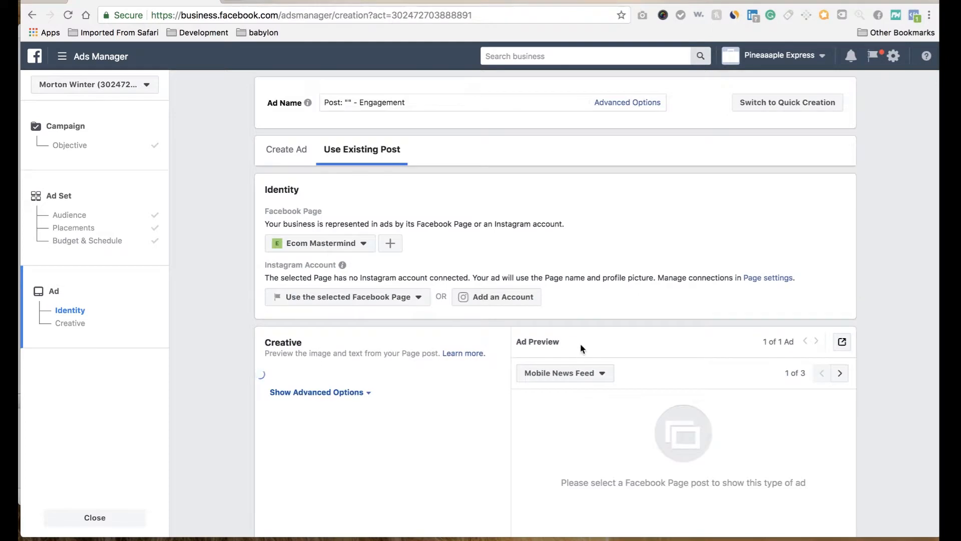
Step: Choose to create a new ad instead of using an existing post, and set its format to Slideshow
click(297, 158)
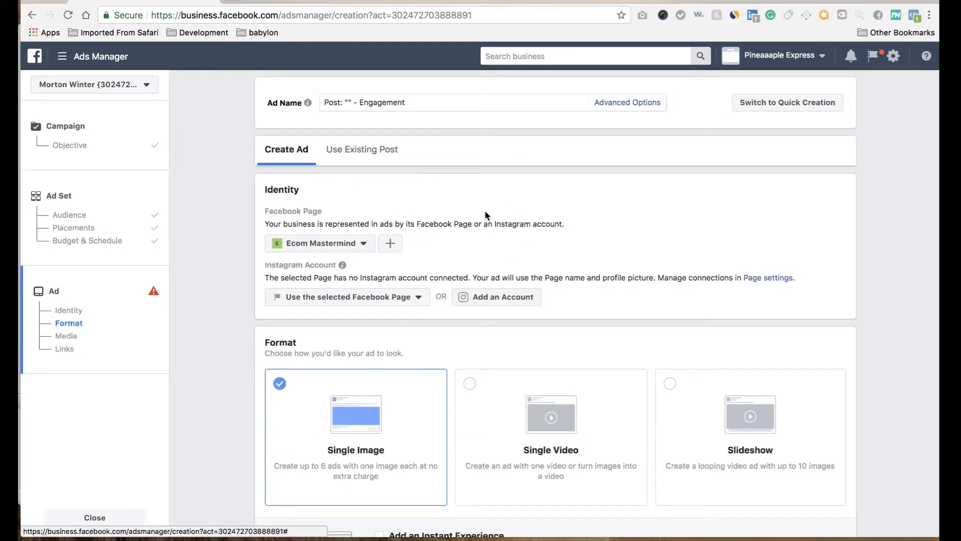
scroll(480, 216, down, 2)
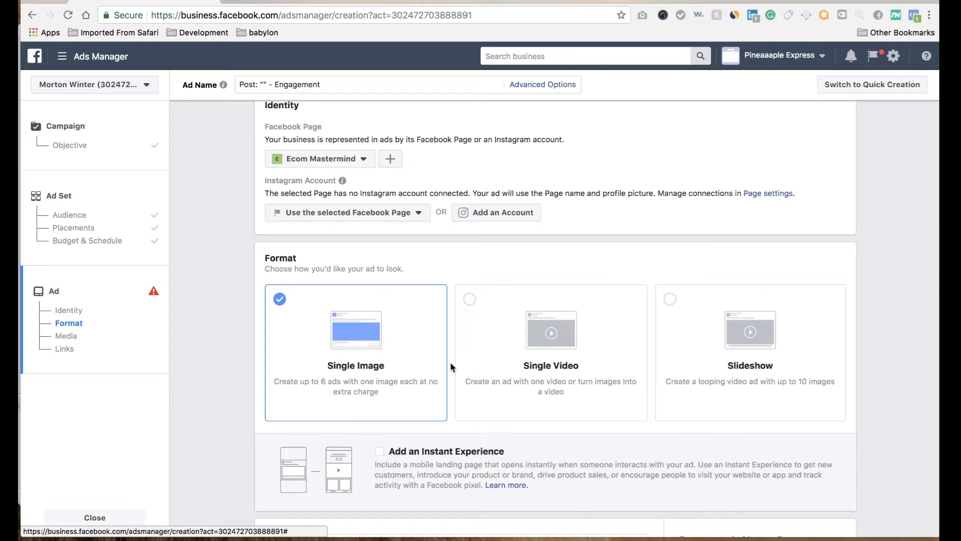
click(788, 359)
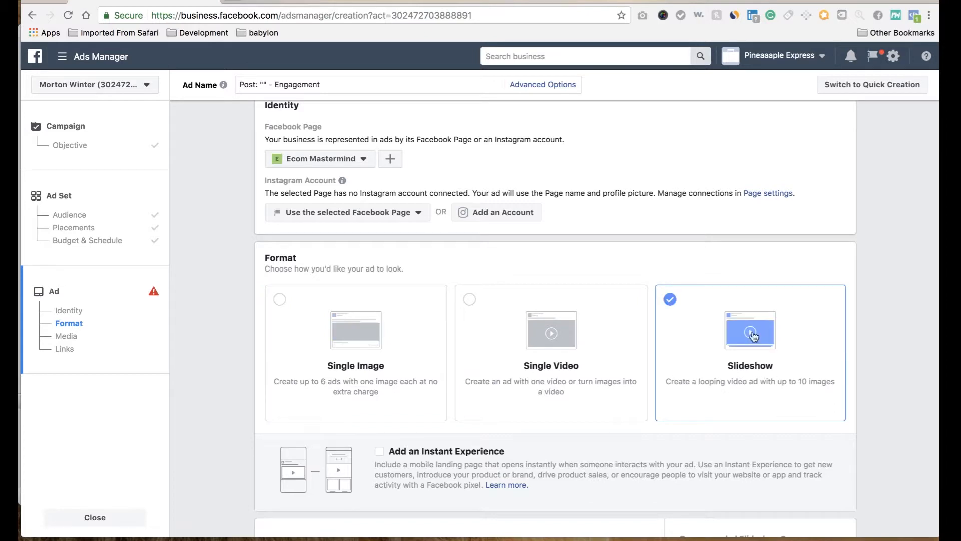
scroll(701, 256, down, 6)
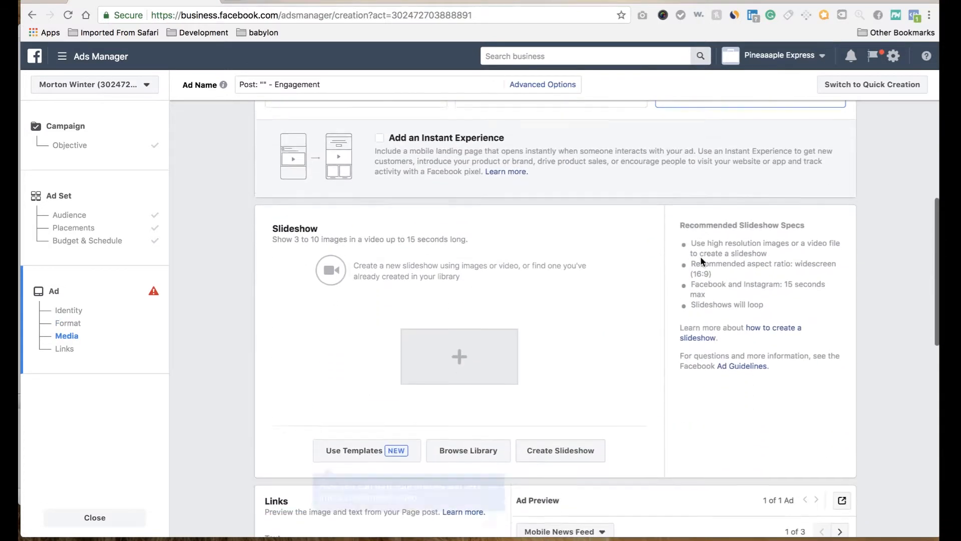
scroll(597, 273, up, 3)
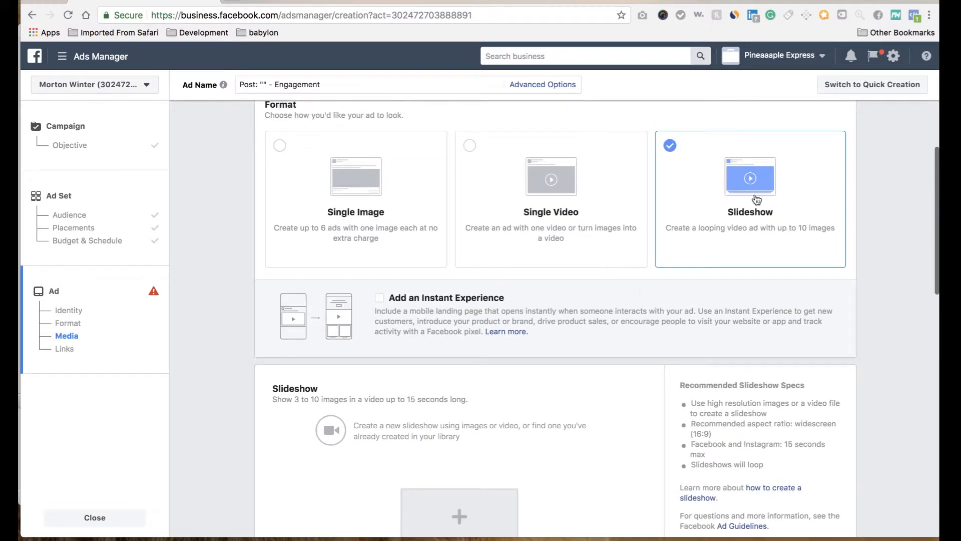
scroll(643, 292, down, 3)
Step: Start a new slideshow and upload the black and red adidas-originals-men-s-superstar shoe image from the Desktop
click(460, 379)
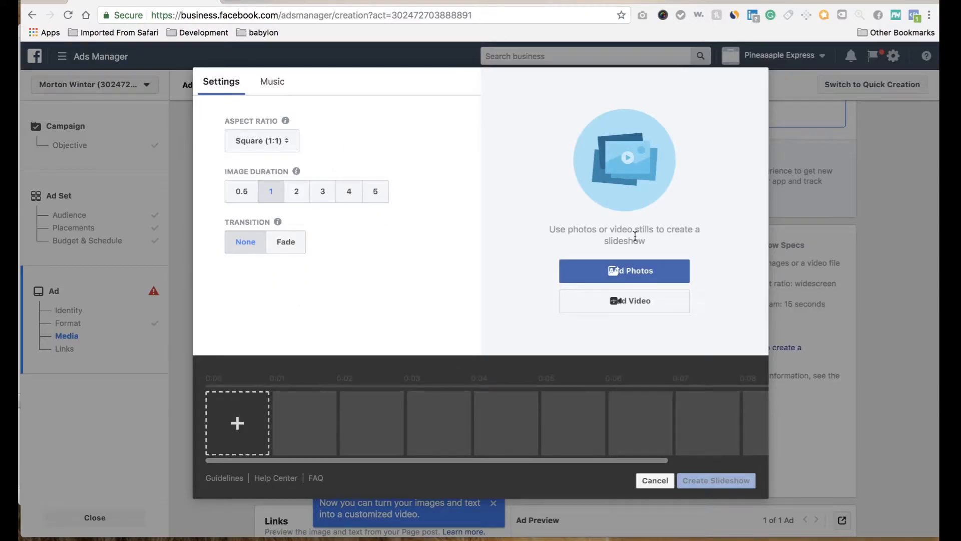
click(655, 277)
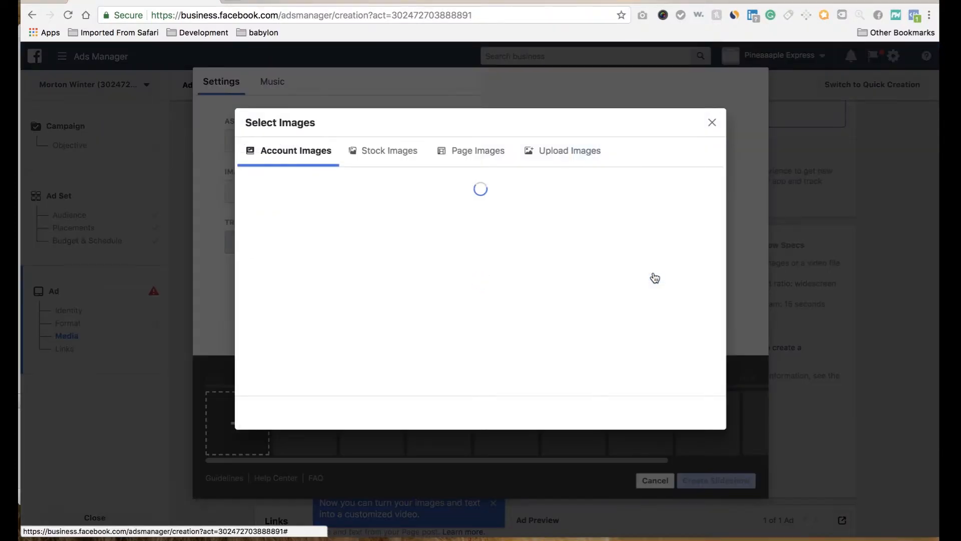
click(560, 151)
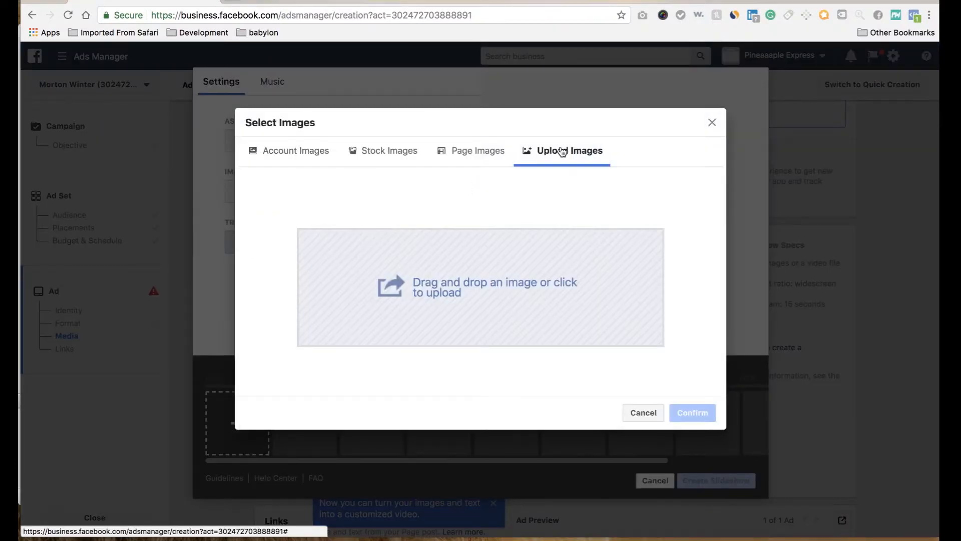
click(436, 295)
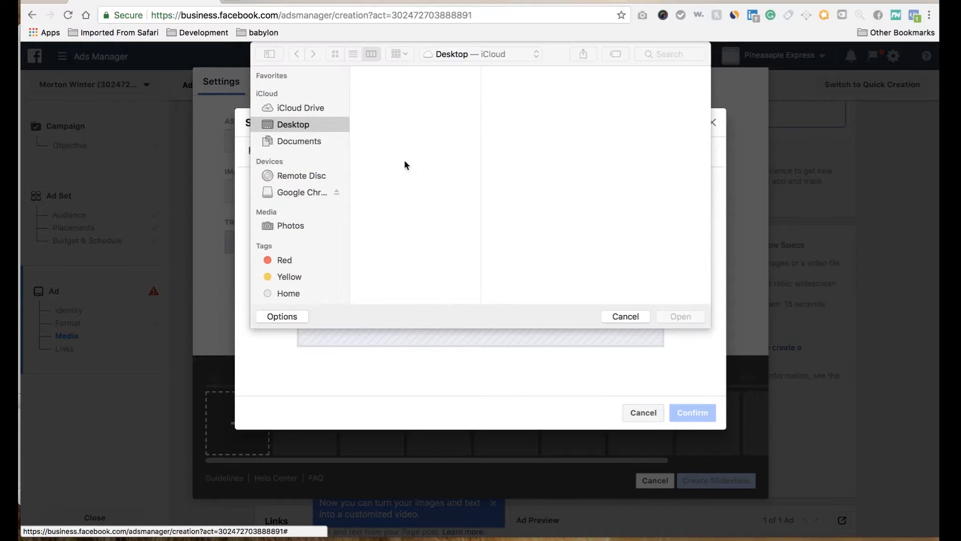
click(388, 106)
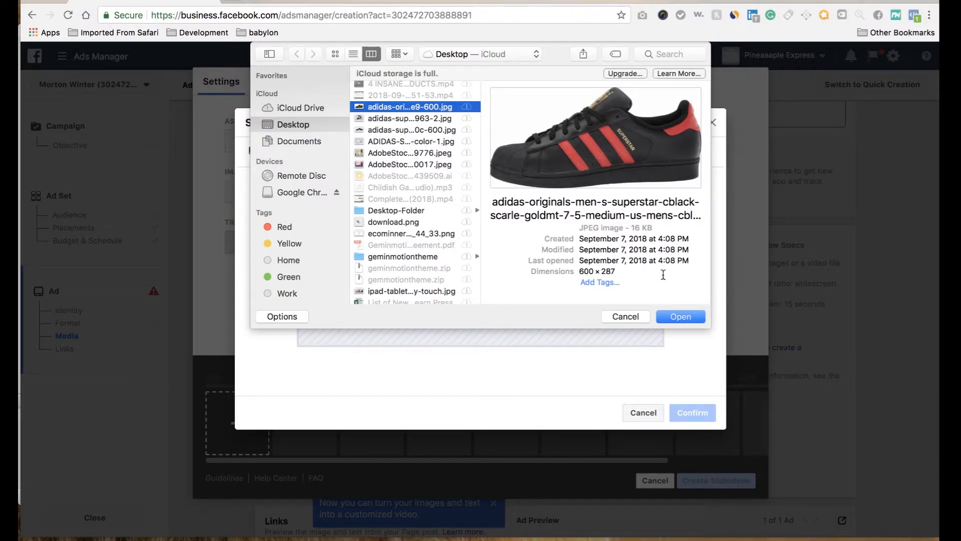
click(677, 312)
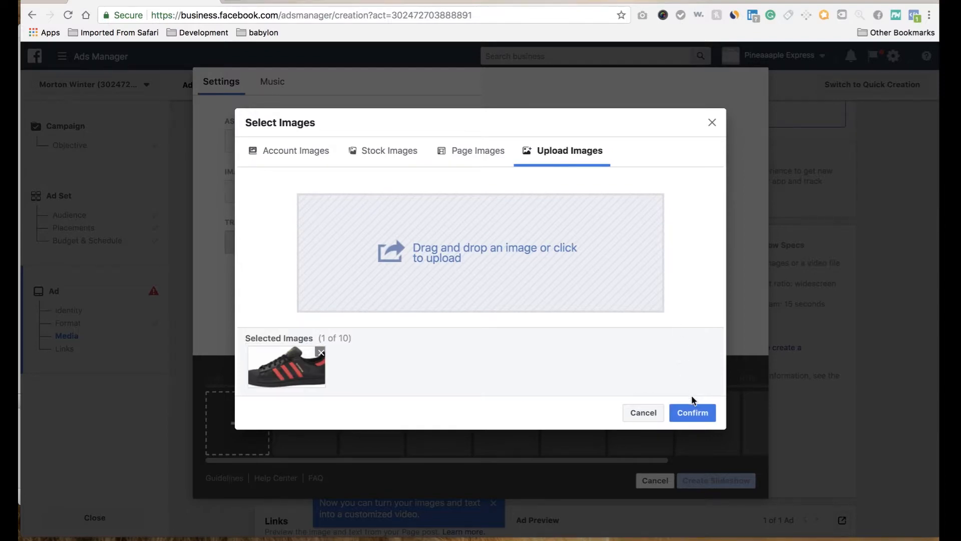
Step: Upload adidas-superstar-80s-cork-core-black-core-black-off-white-by2963-2.jpg and adidas-superstar-suede-black-930c-600.jpg as further slideshow images
click(535, 240)
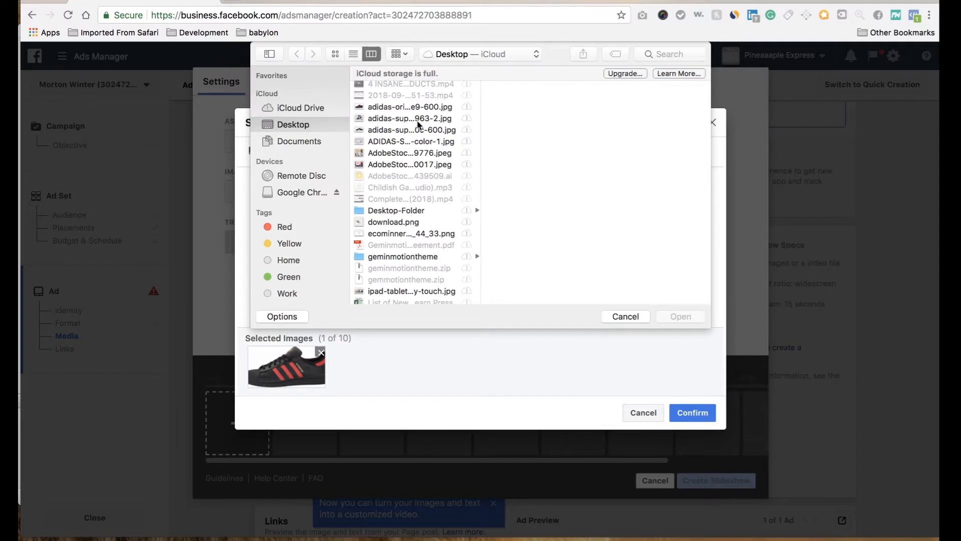
click(418, 120)
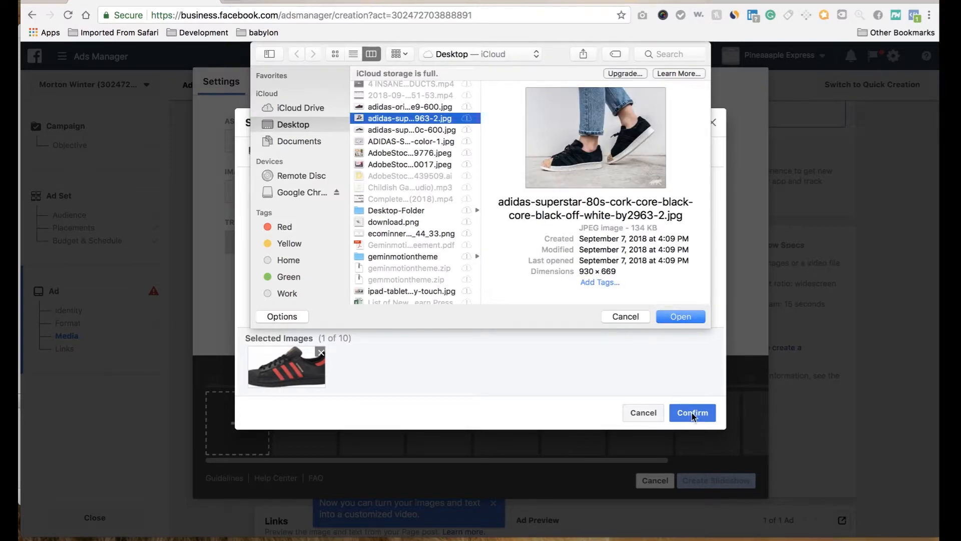
click(682, 316)
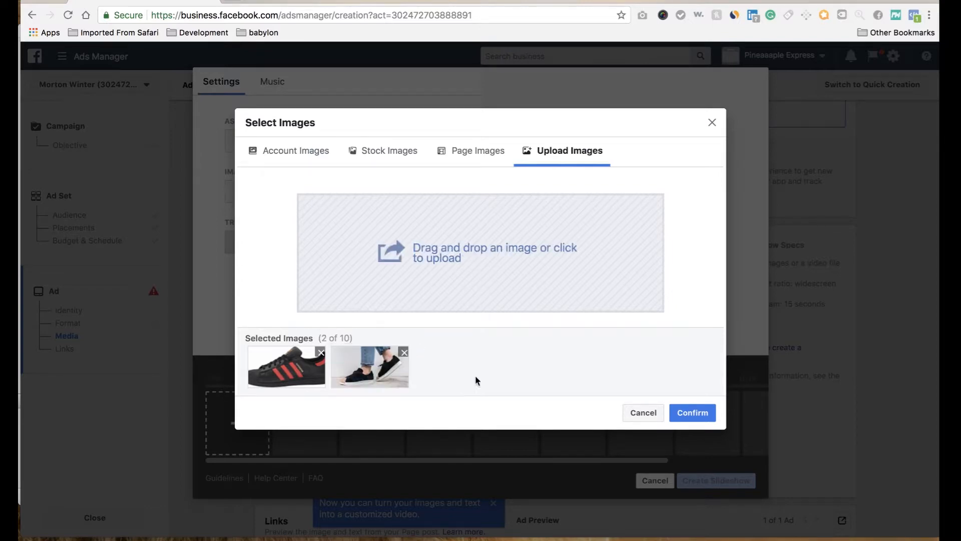
click(464, 259)
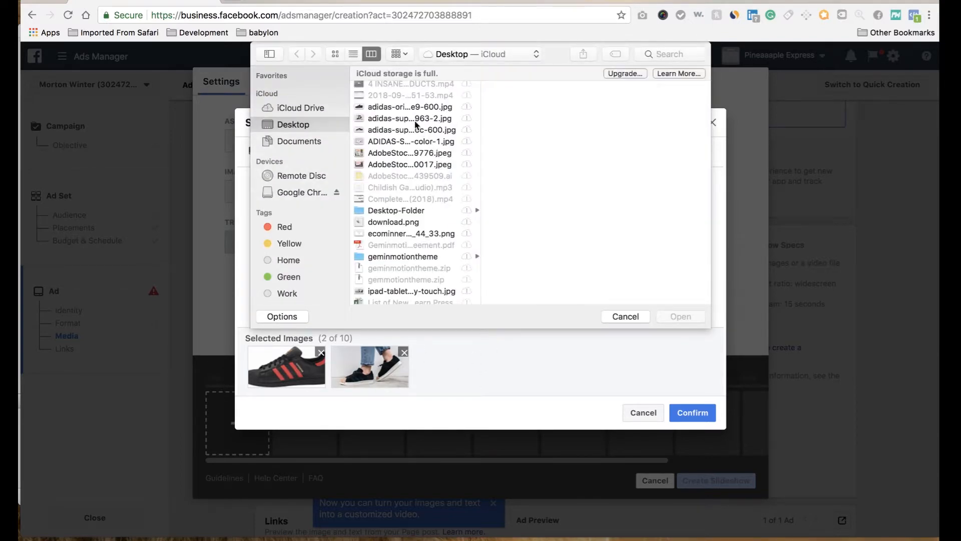
click(410, 130)
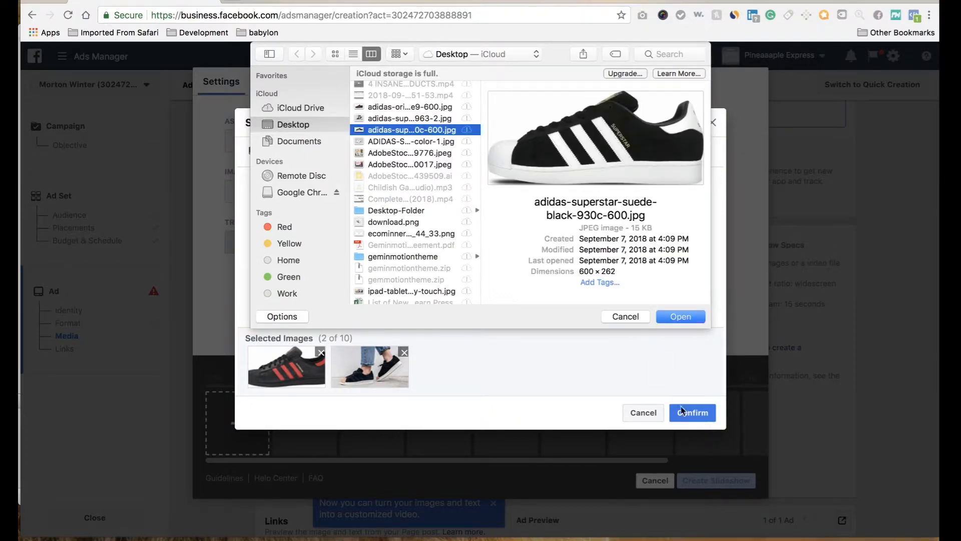
click(678, 317)
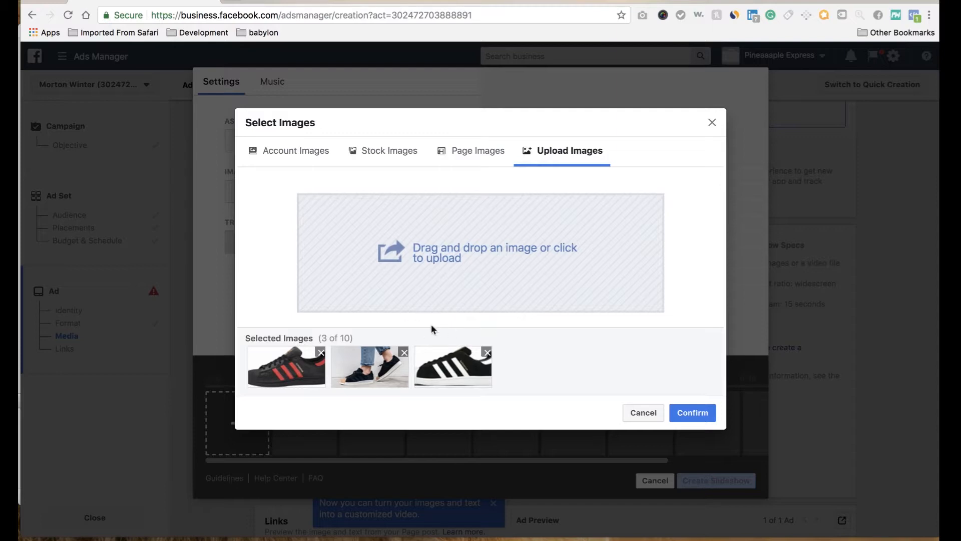
Step: Upload ADIDAS-SUPERSTAR-VINTAGE-WHITE-RED-BLUE-tri-color-1.jpg from the Desktop as the fourth slideshow image
click(411, 252)
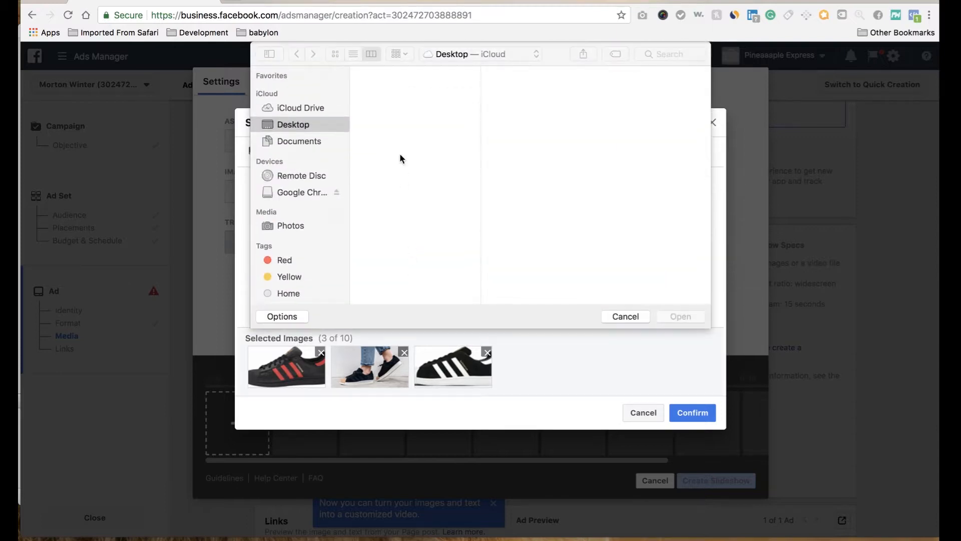
click(393, 143)
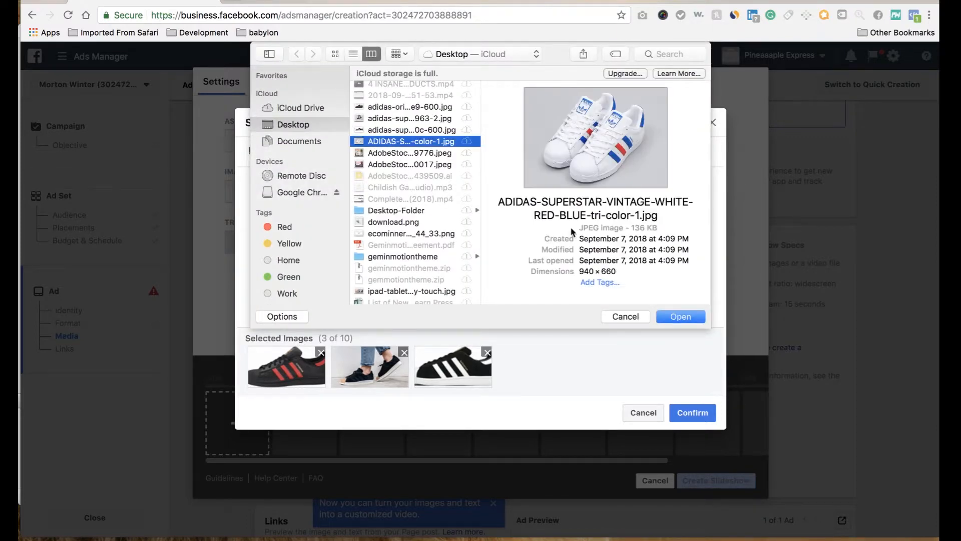
click(681, 317)
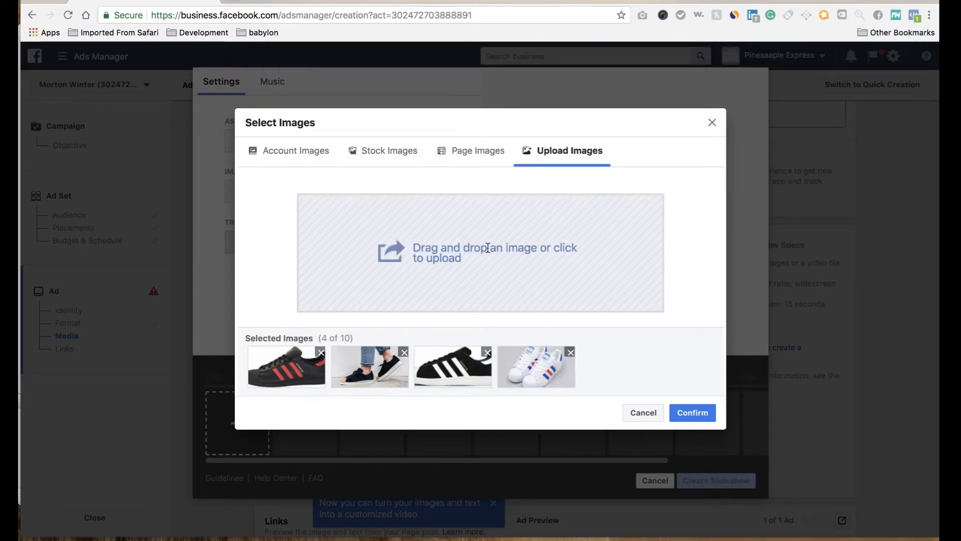
Step: Try to add the black and red adidas-originals shoe image to the selection a second time
click(488, 248)
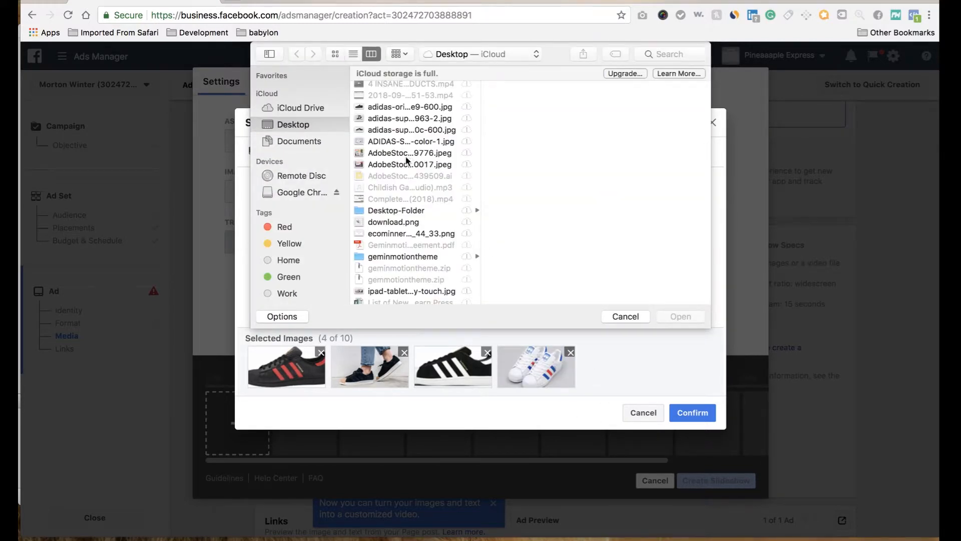
scroll(397, 193, up, 2)
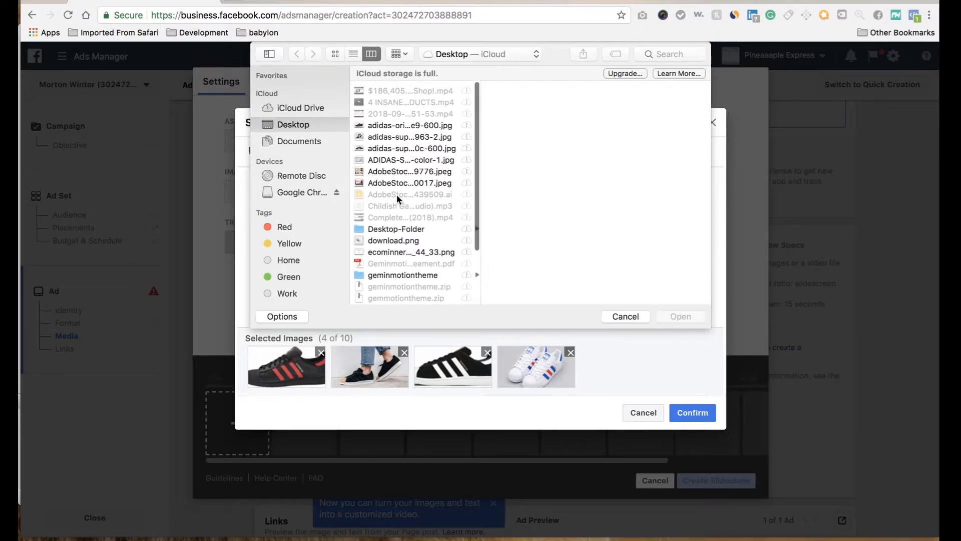
scroll(397, 195, down, 3)
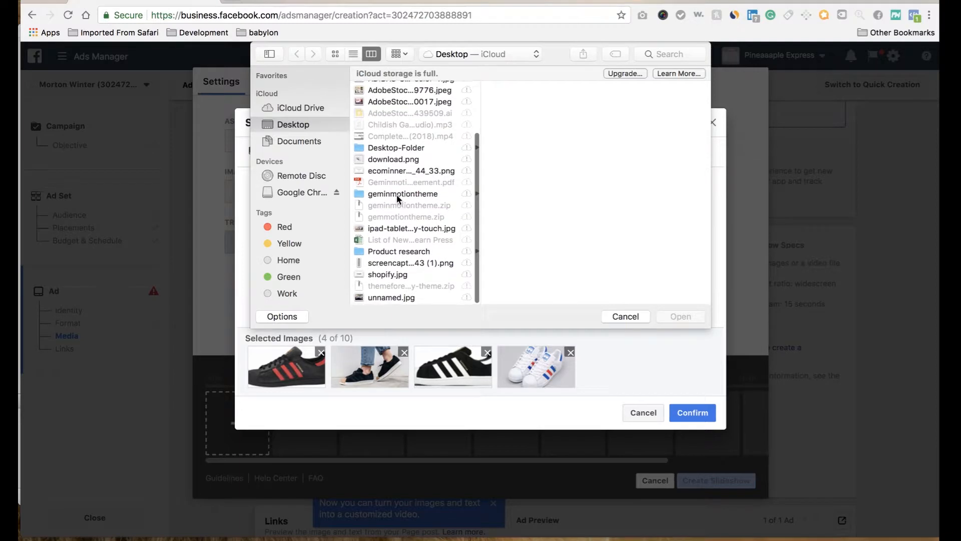
scroll(381, 211, up, 3)
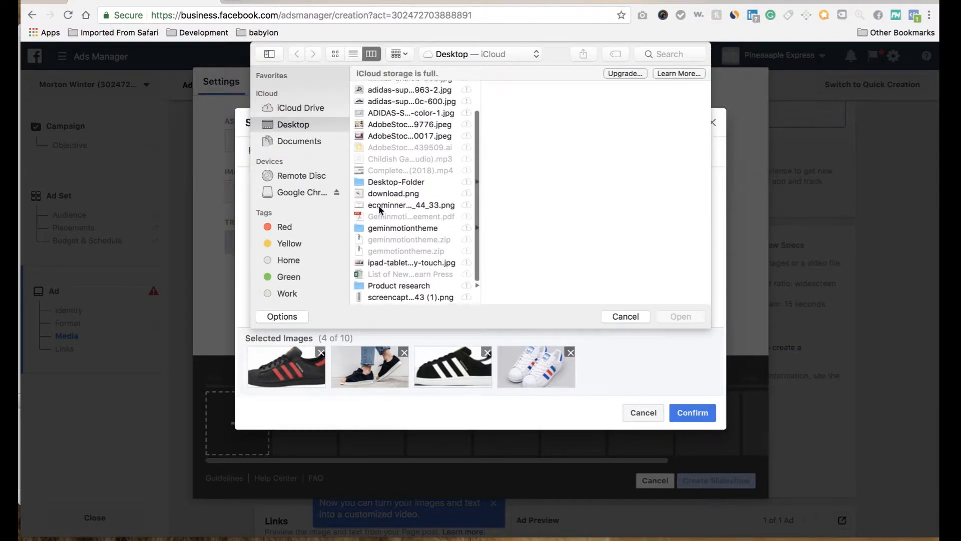
scroll(381, 210, up, 3)
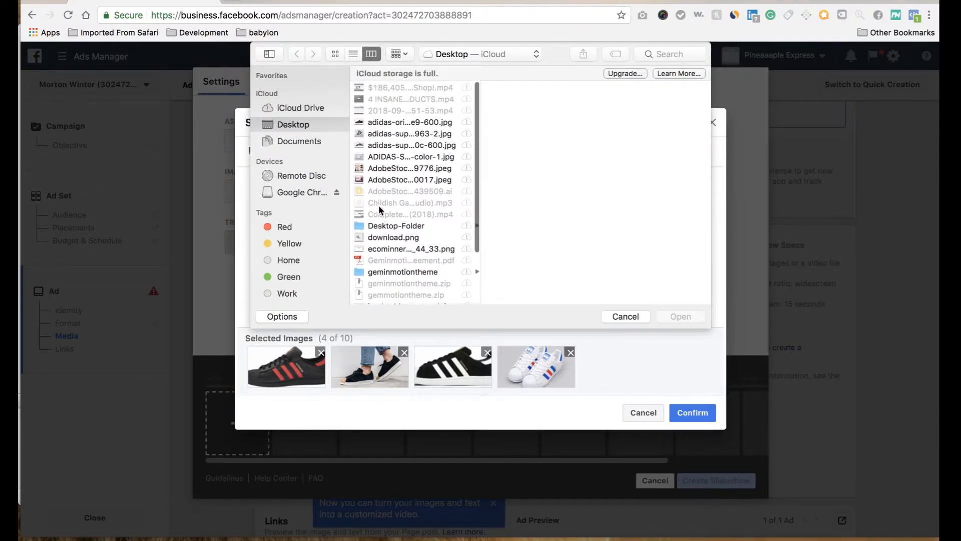
click(389, 121)
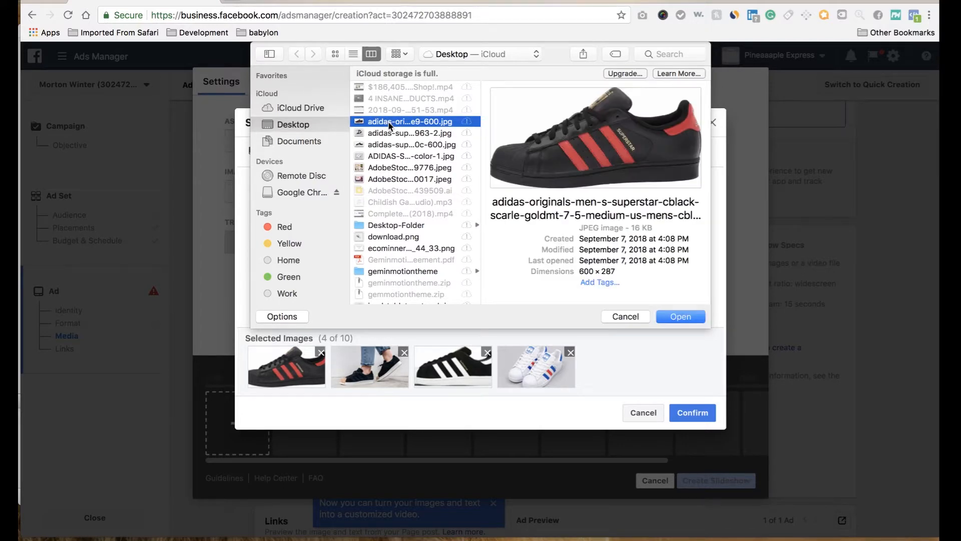
click(673, 318)
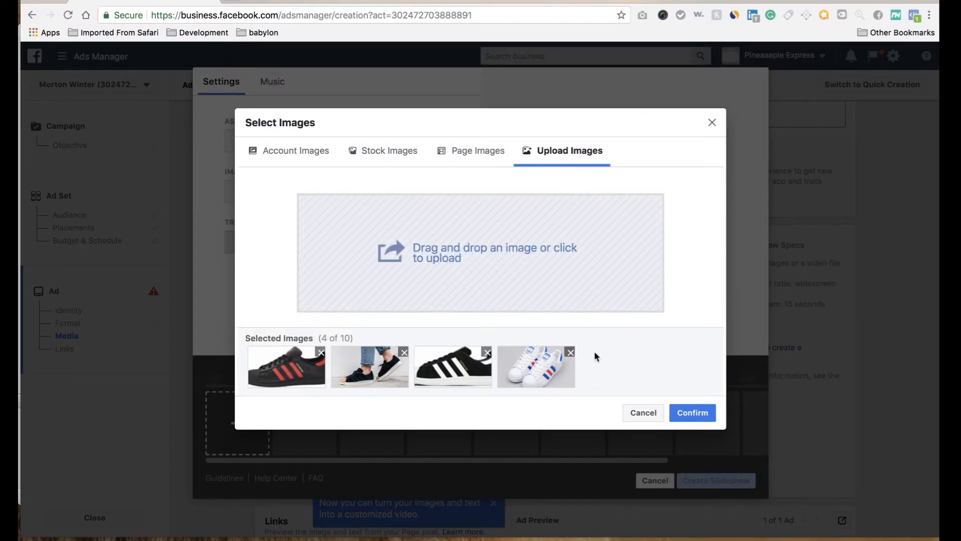
Step: Confirm the four selected shoe images for the slideshow and play its preview
click(701, 414)
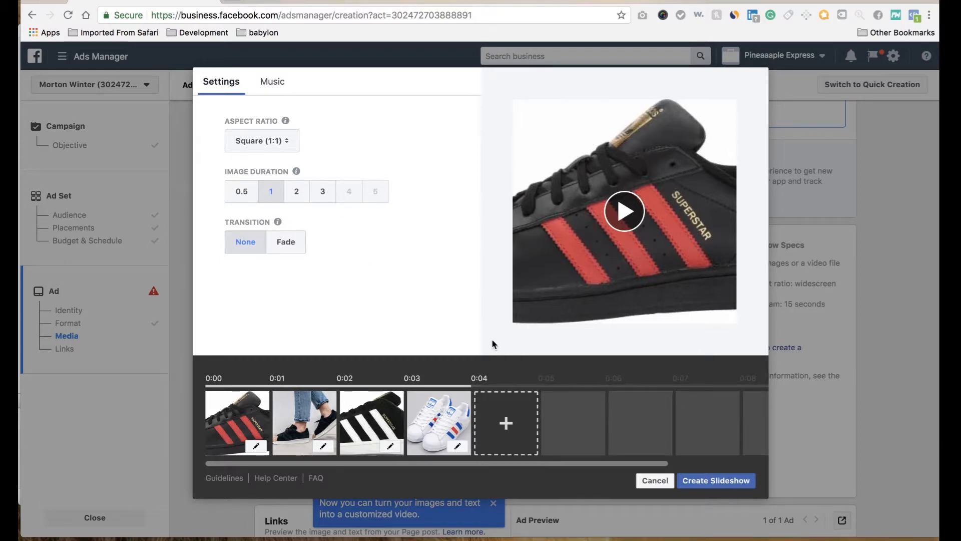
click(630, 209)
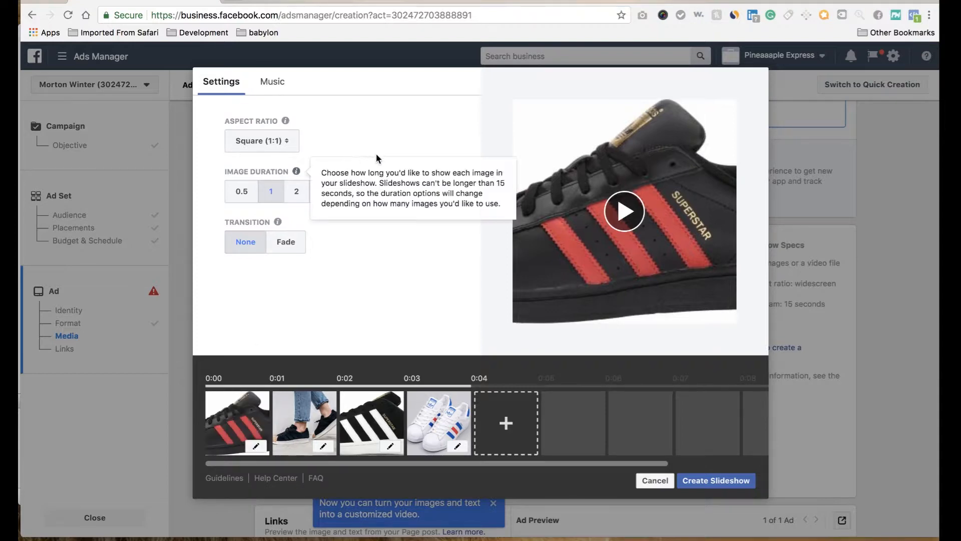
Step: Try the Original aspect ratio on the slideshow and switch back to Square (1:1)
click(283, 142)
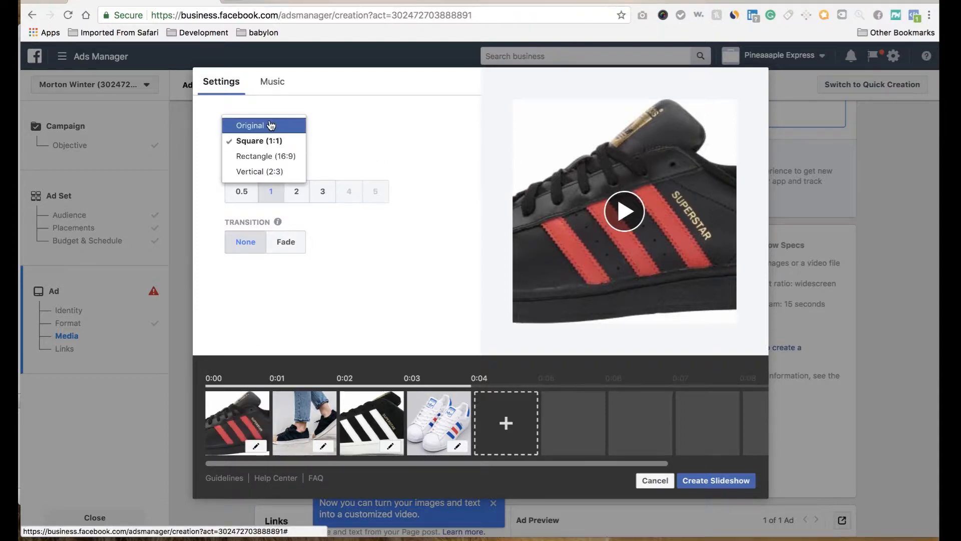
click(270, 126)
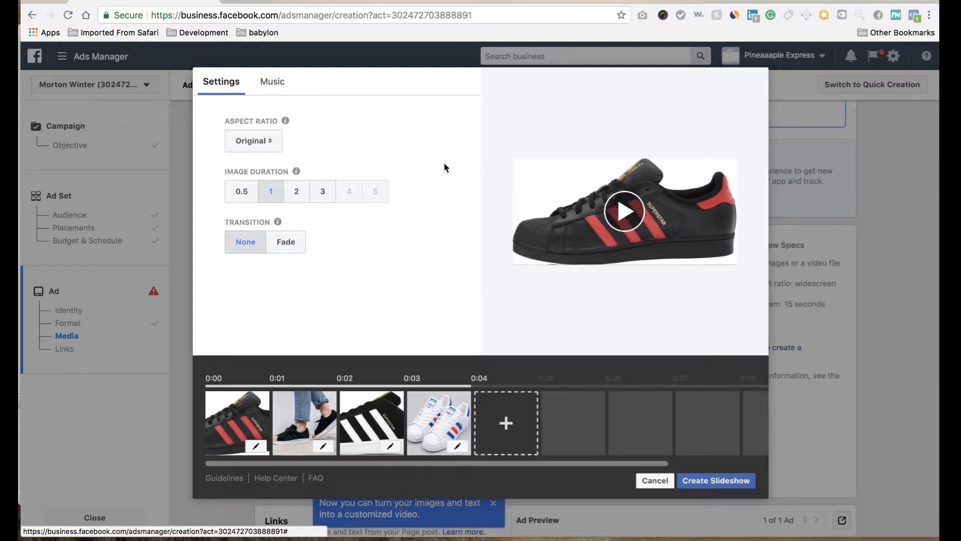
click(260, 142)
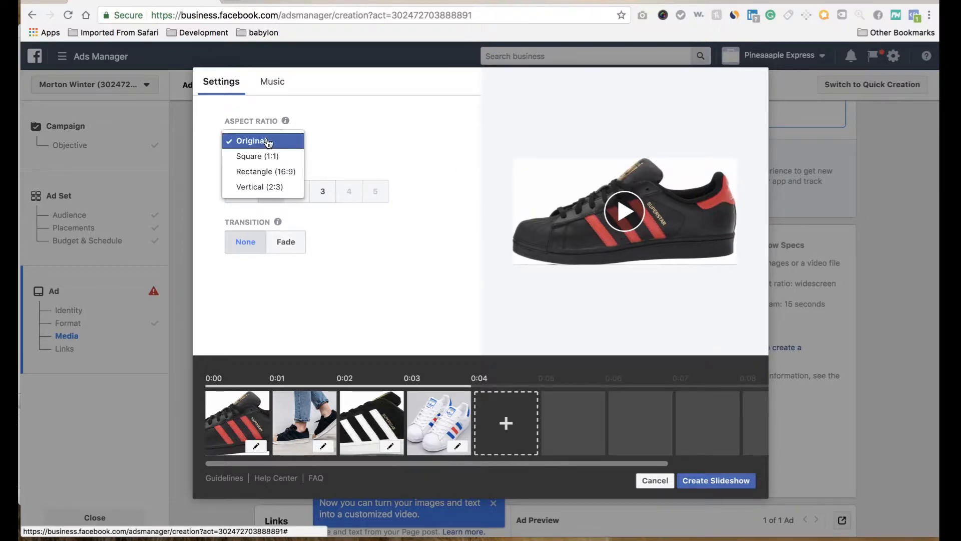
click(275, 158)
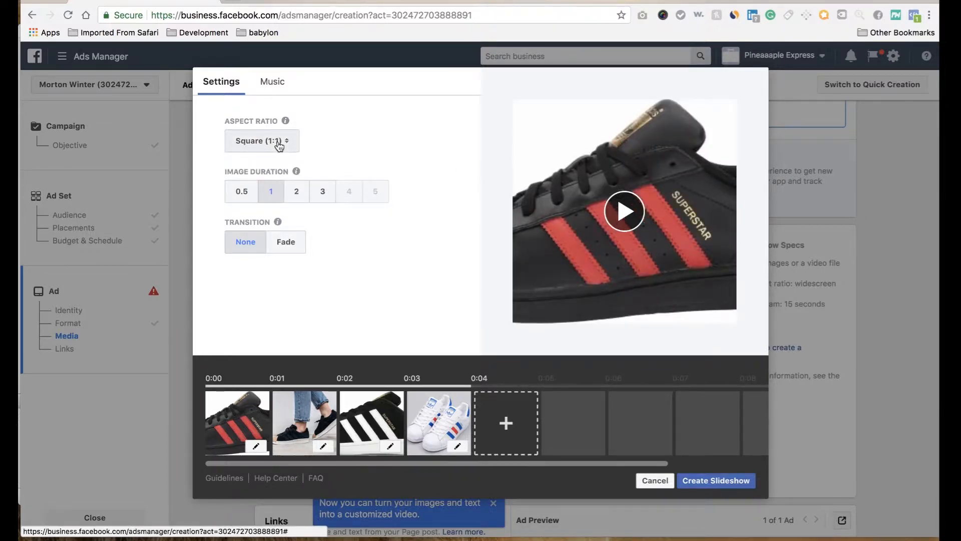
Step: Set the slideshow's aspect ratio to Original and play its preview
click(271, 145)
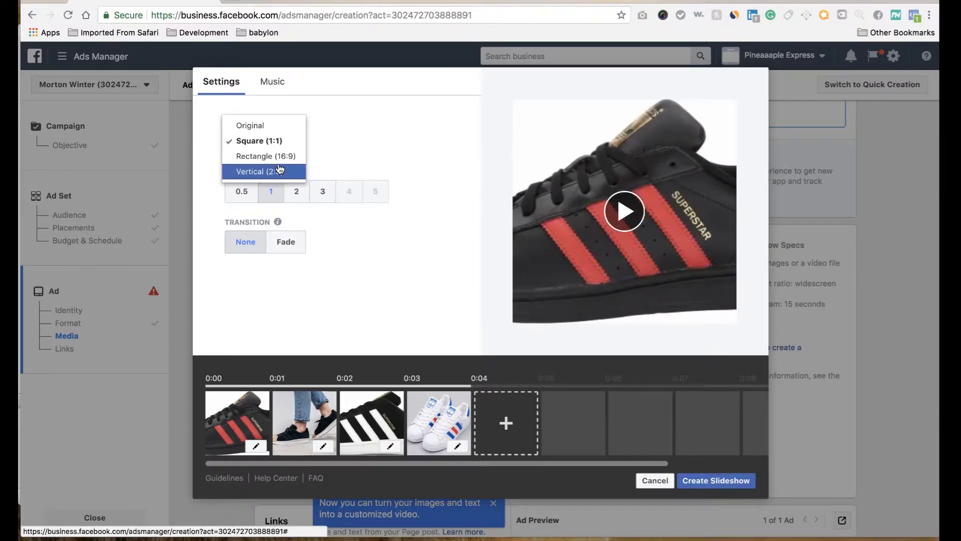
click(264, 126)
click(617, 226)
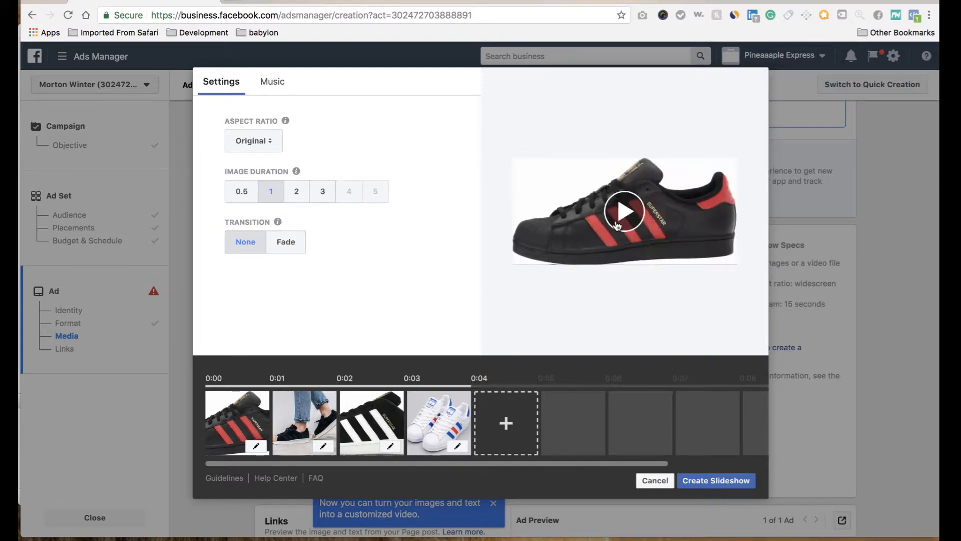
Step: Set the transition between slideshow images to Fade and play the preview with it
click(284, 247)
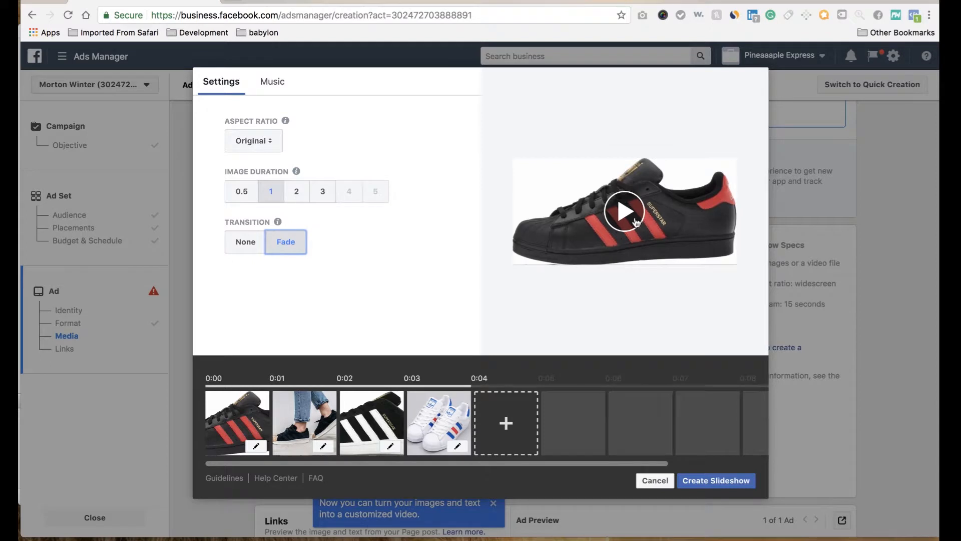
click(626, 216)
mouse_move(281, 124)
Step: Add the text "Red & Black" to the first slideshow image and save the photo edit
click(256, 451)
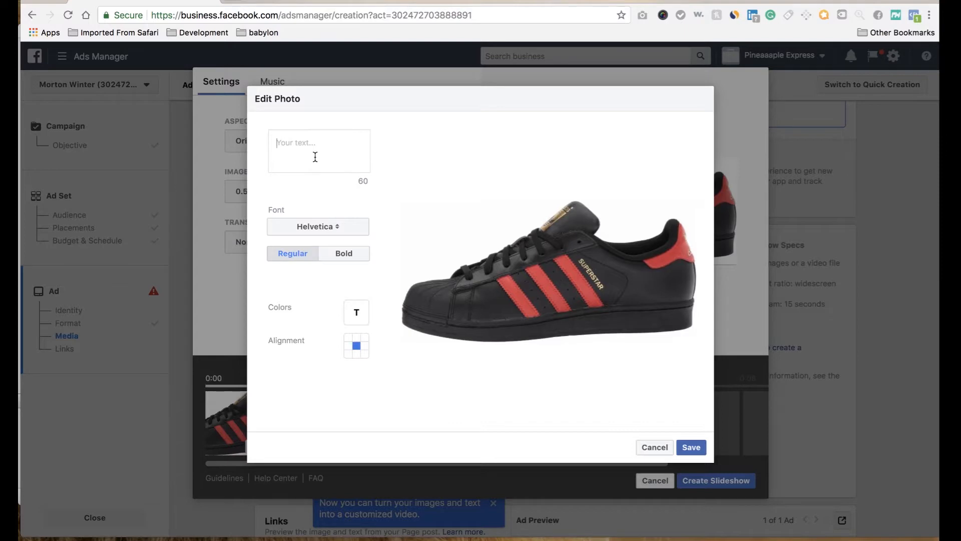
text(Red )
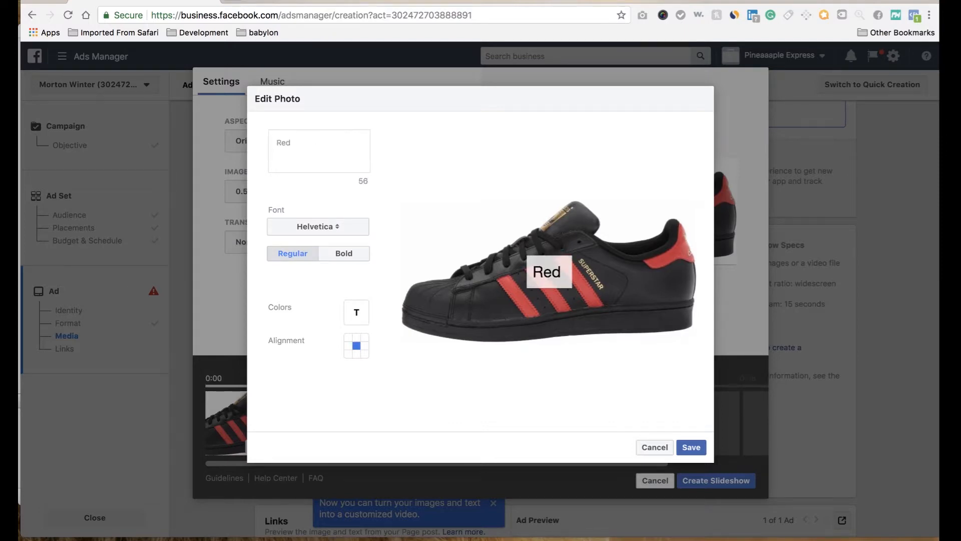
text(& Black)
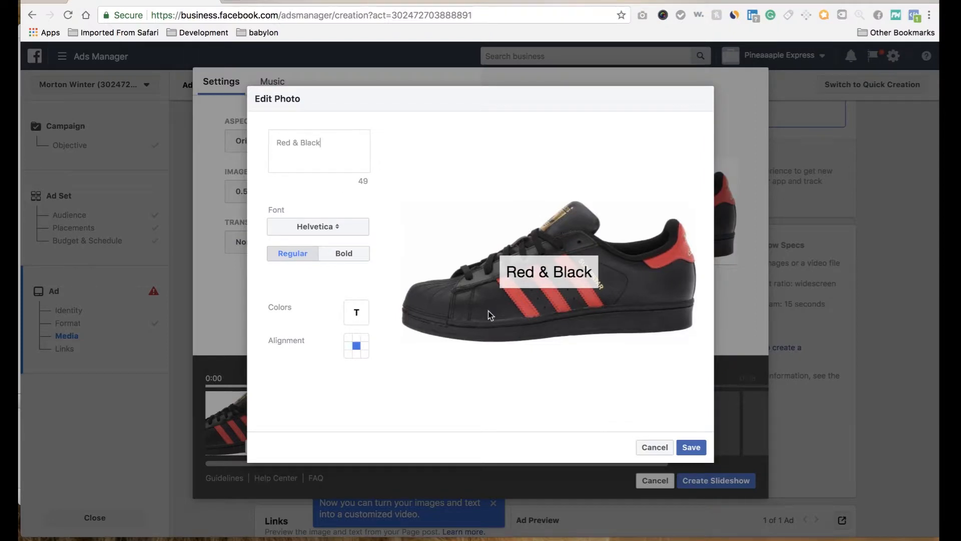
click(691, 448)
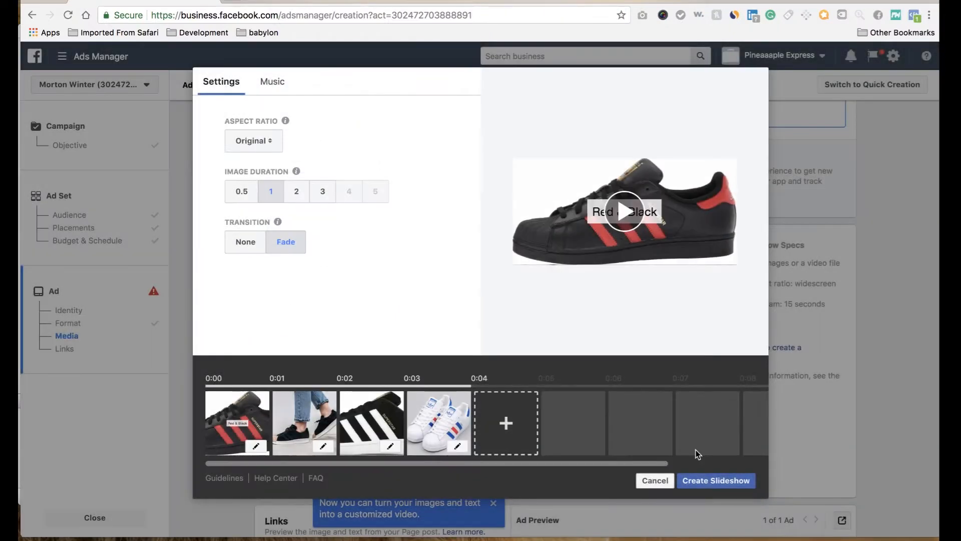
Step: Add the text "Cork" to the second slideshow image and save it
click(322, 446)
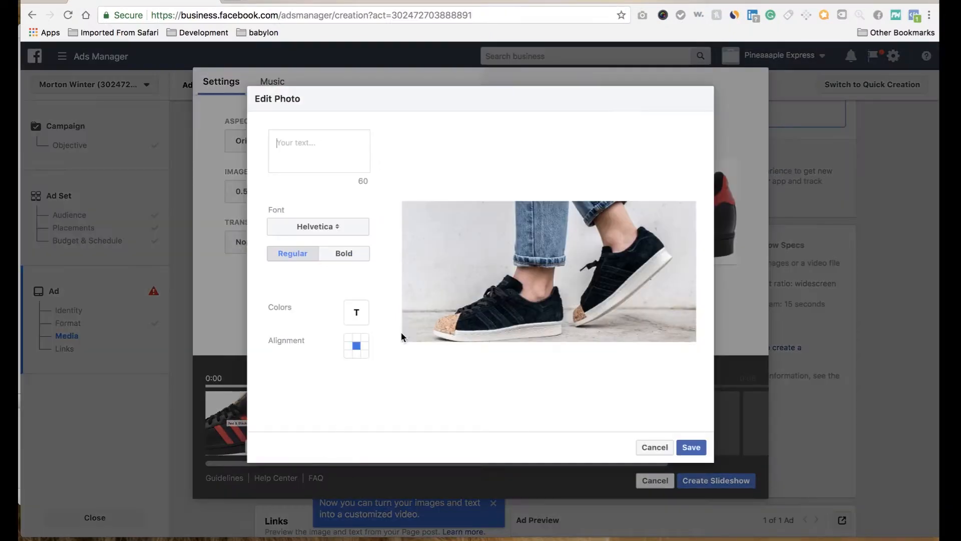
click(317, 143)
text(Cork)
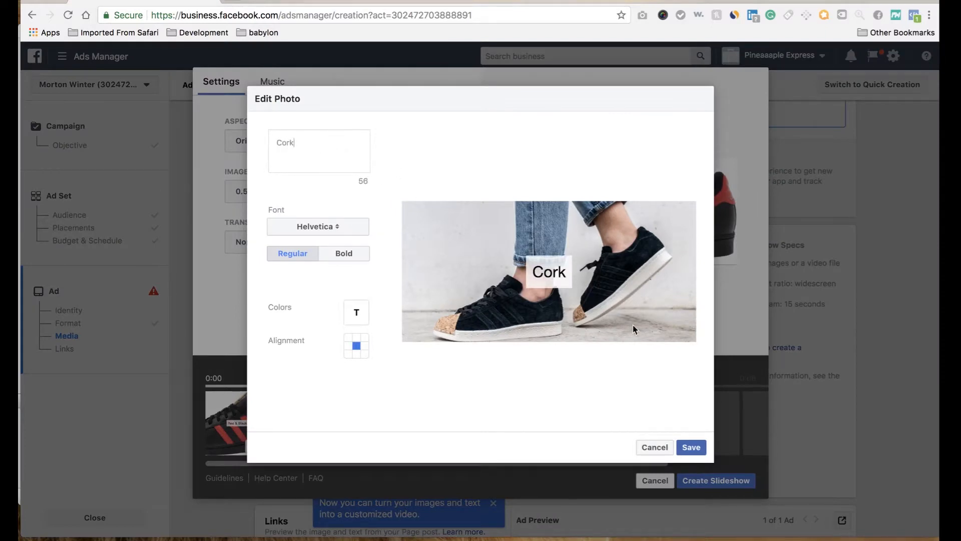
click(691, 448)
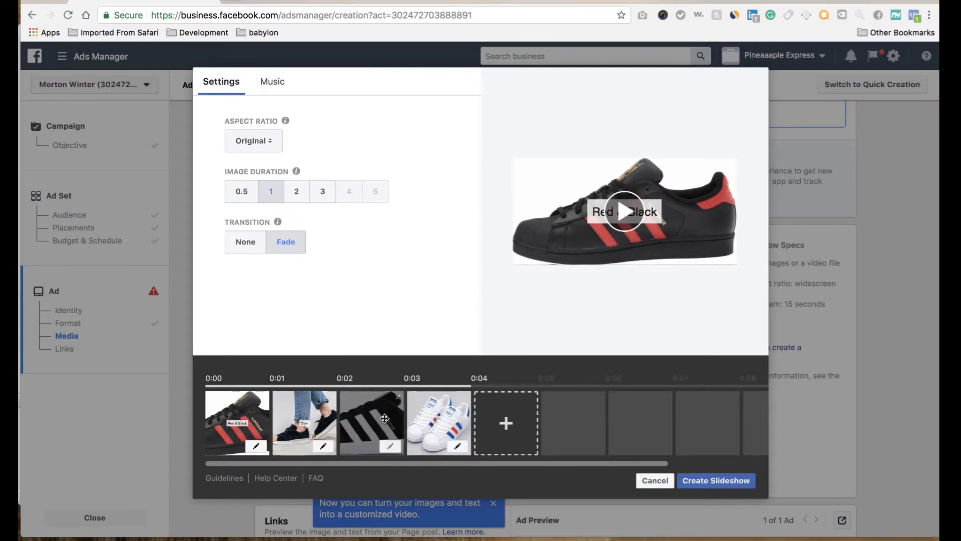
Step: Add the text "White & Black" to the third slideshow image and save it
click(391, 447)
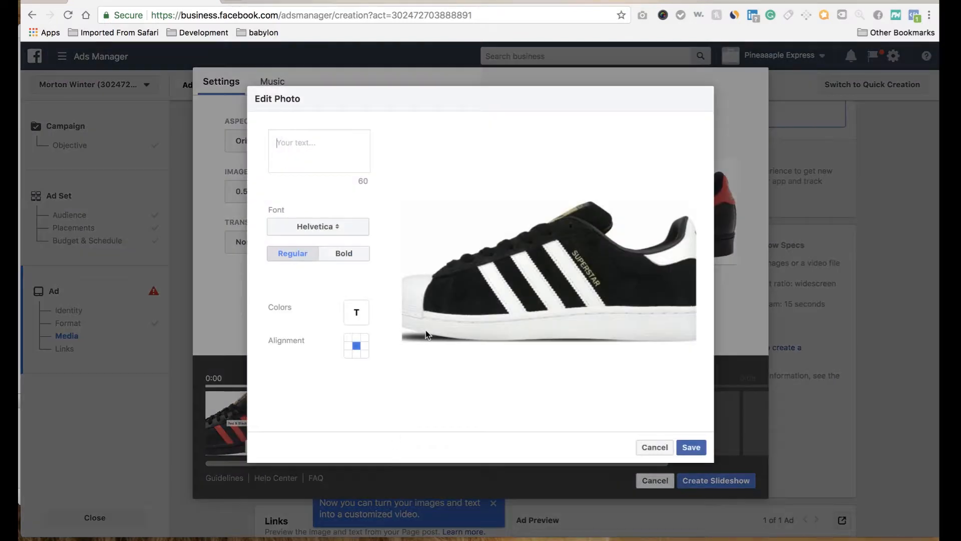
text(Whit)
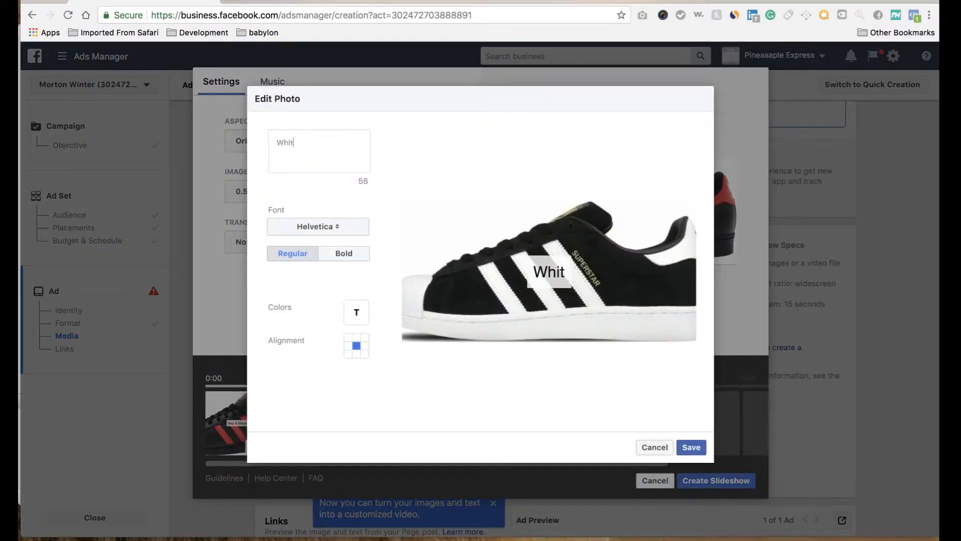
text(e & Black)
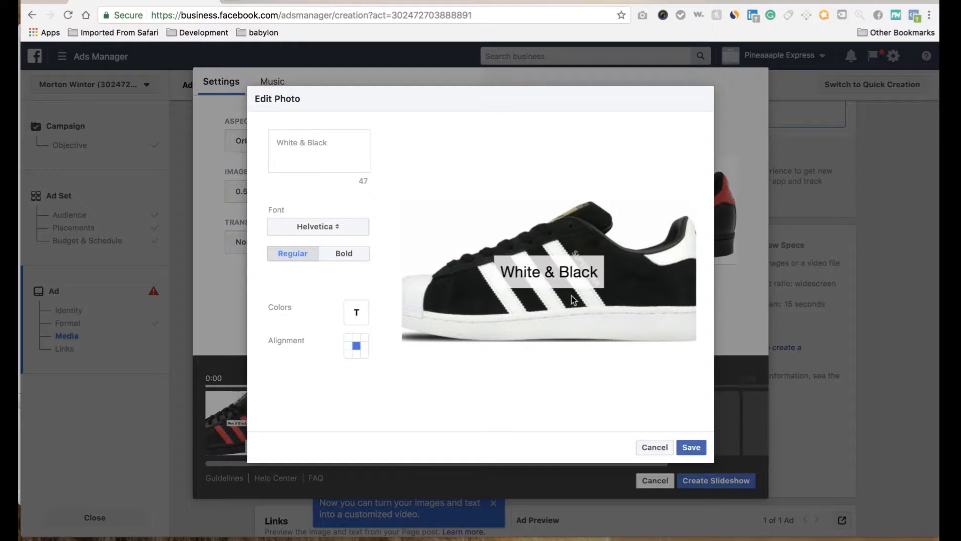
click(693, 448)
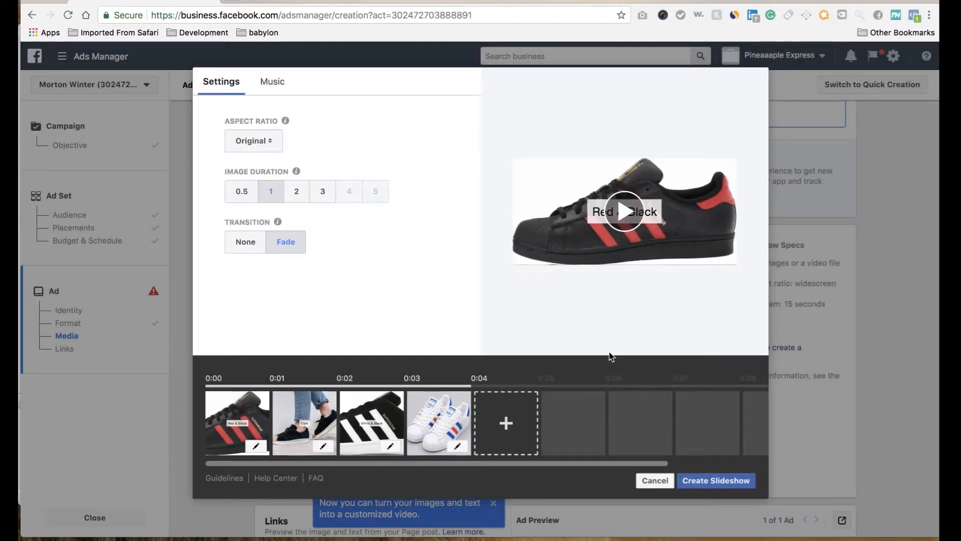
Step: Add the text "Red,White,Blue" to the fourth slideshow image, the white tri-color shoes, and save it
click(457, 446)
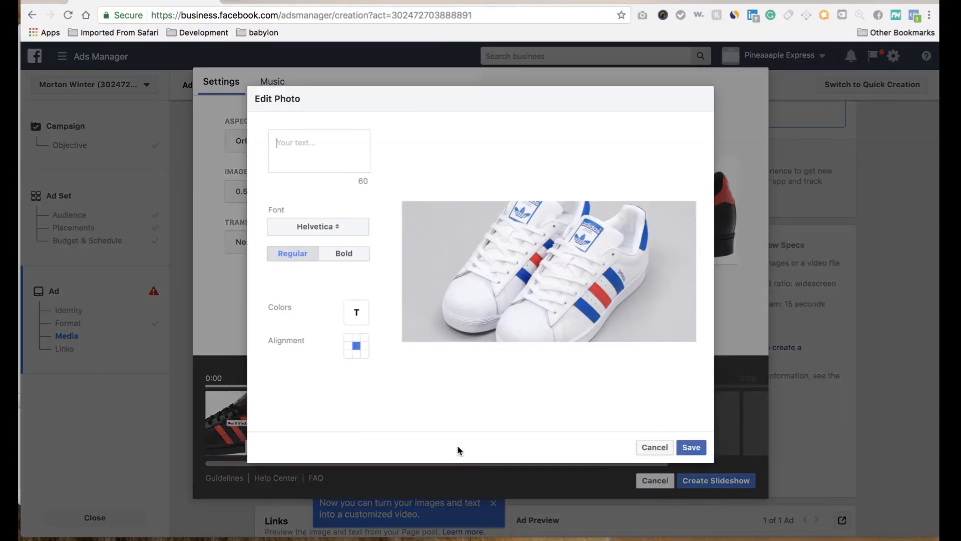
click(307, 141)
text(R)
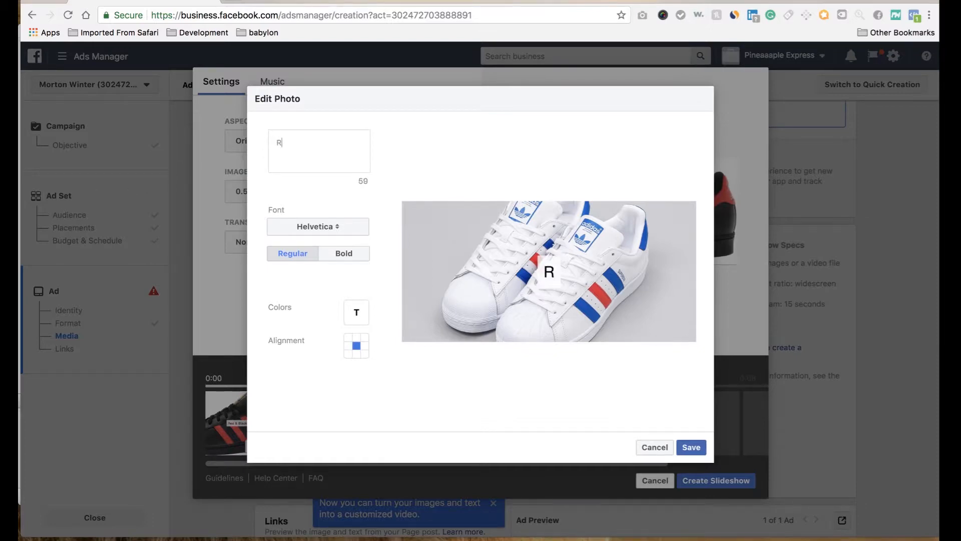
key(BackSpace)
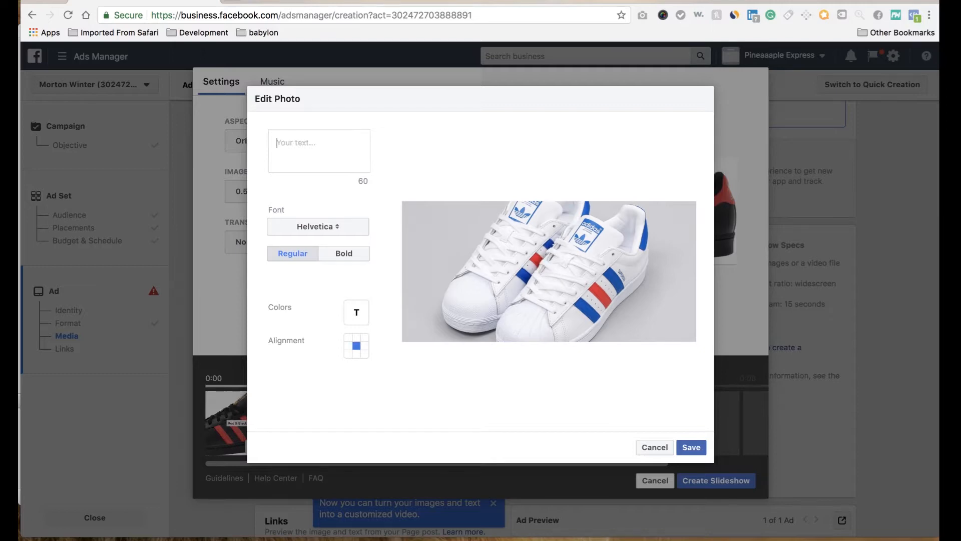
text(Red,)
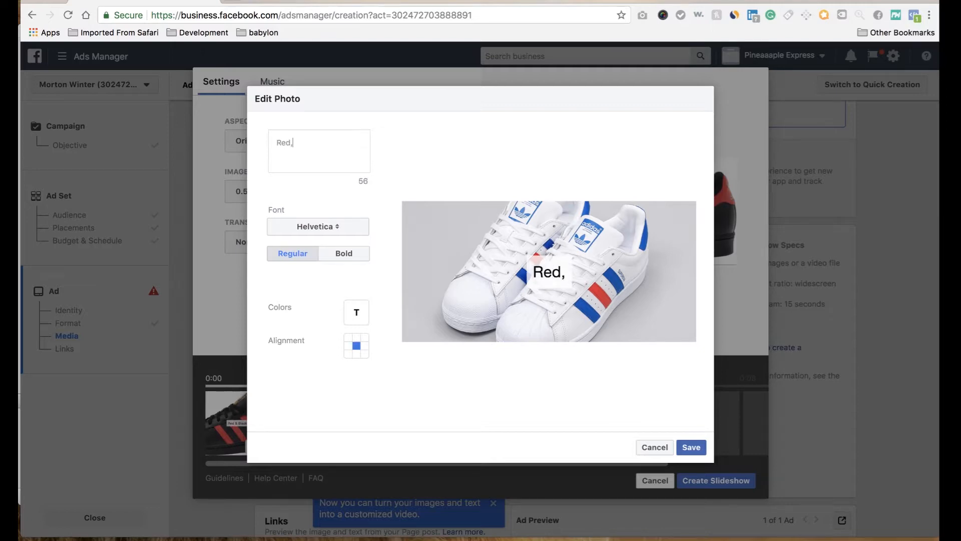
text(White)
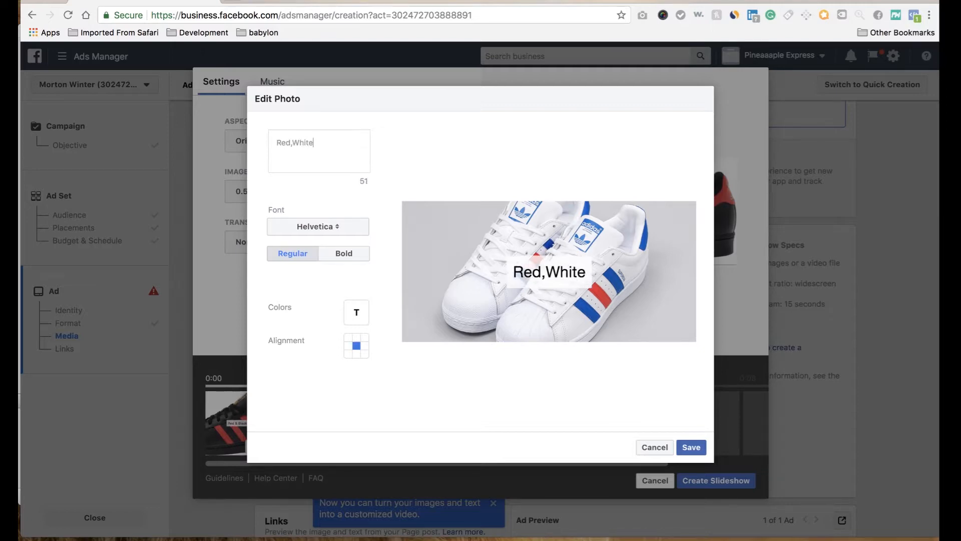
text(,BLue)
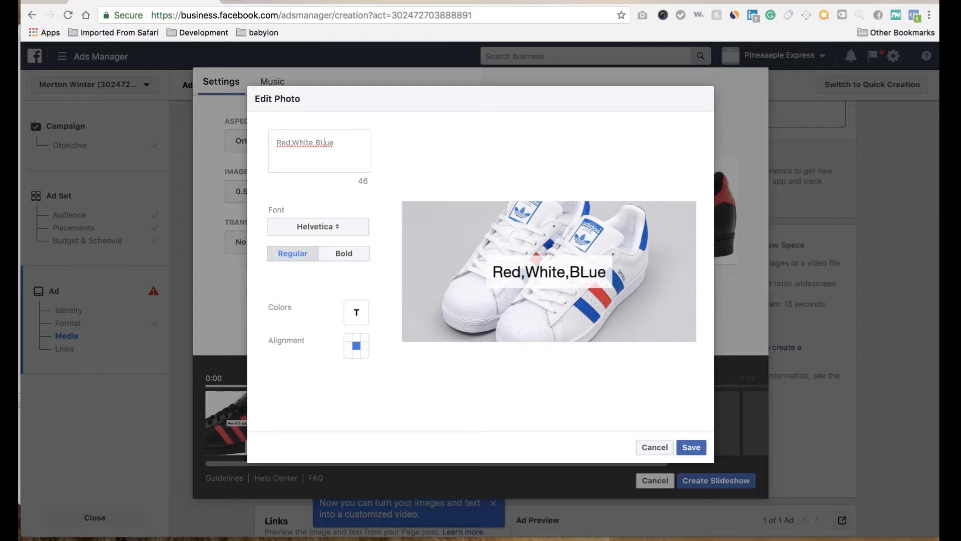
key(BackSpace)
text(l)
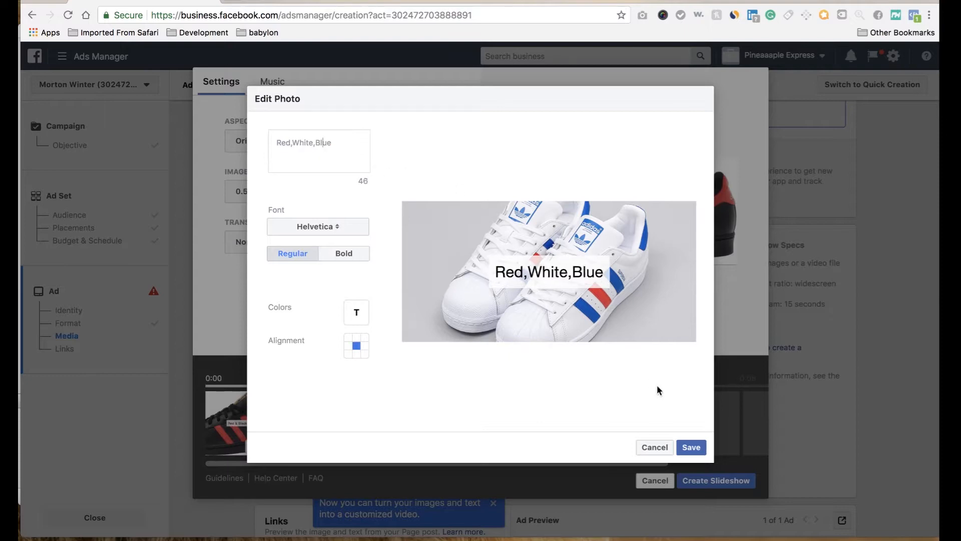
click(699, 450)
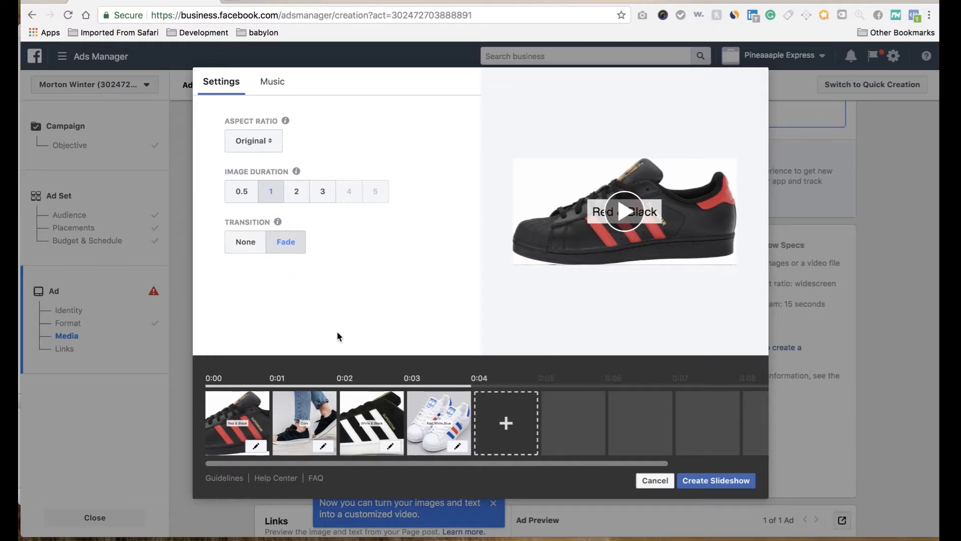
Step: Review the account images and the upload option for adding further slideshow images, and cancel the selection
click(507, 424)
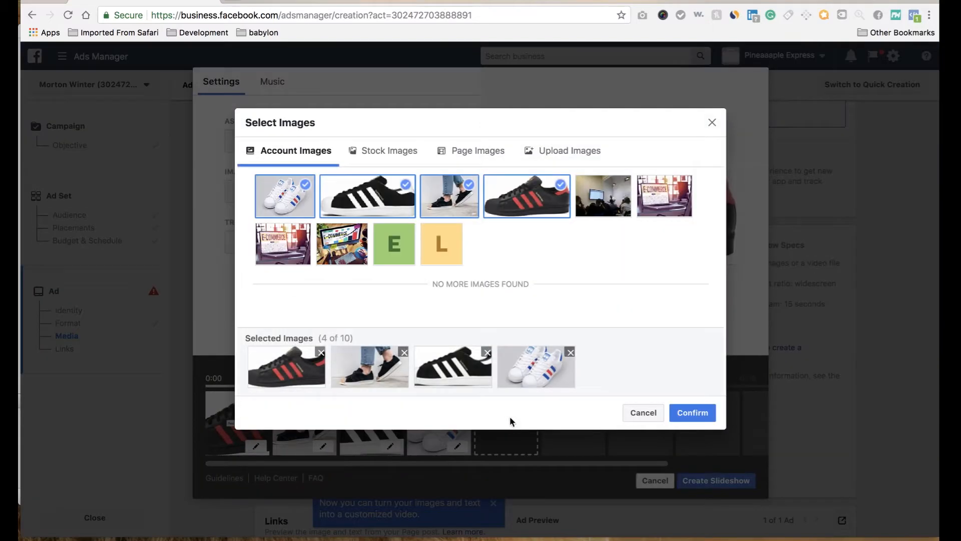
click(569, 156)
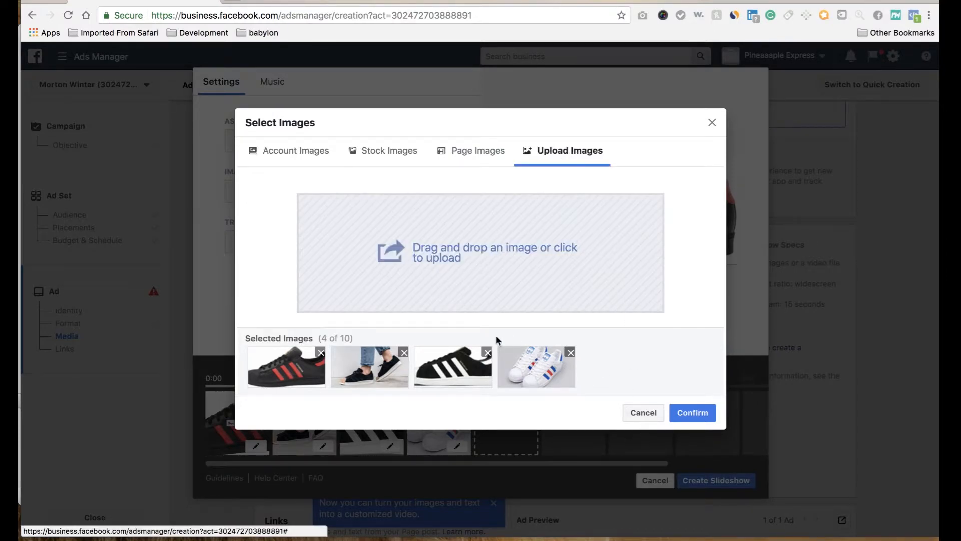
click(651, 413)
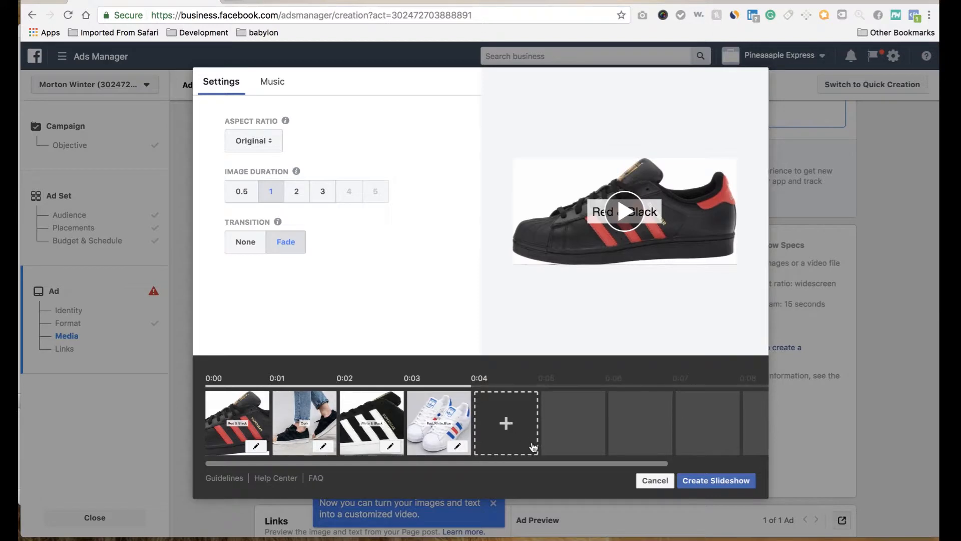
click(506, 423)
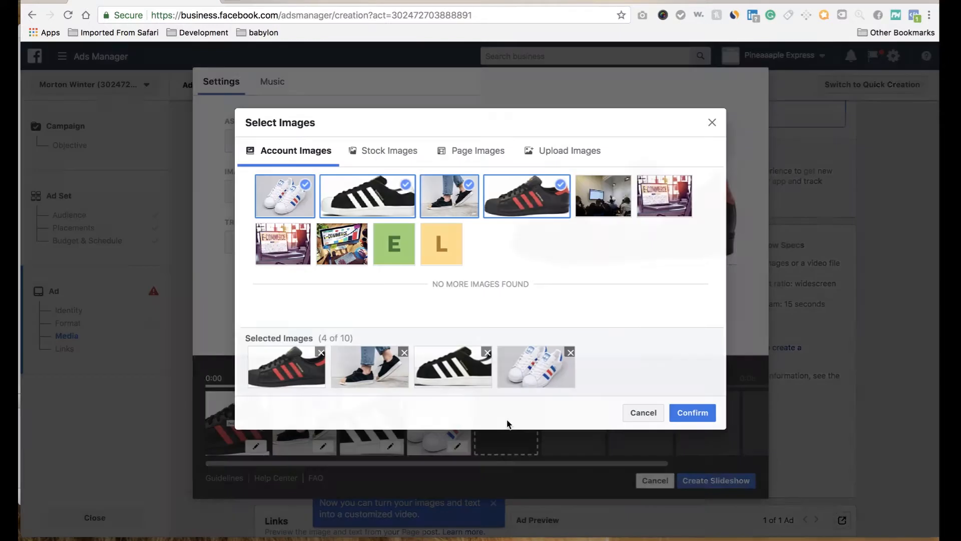
click(656, 413)
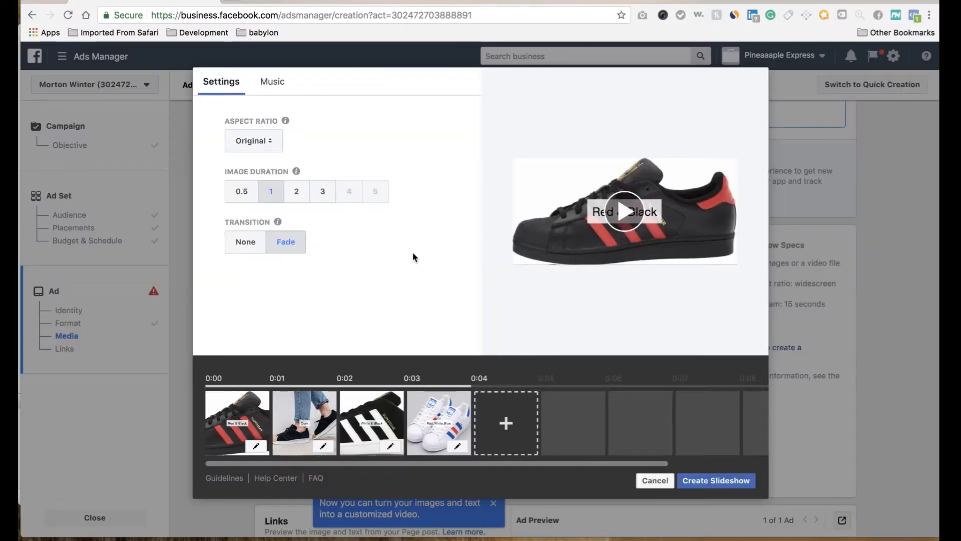
Step: Try the Action track as slideshow music, choose Dance instead, and browse the remaining tracks
click(272, 82)
click(255, 228)
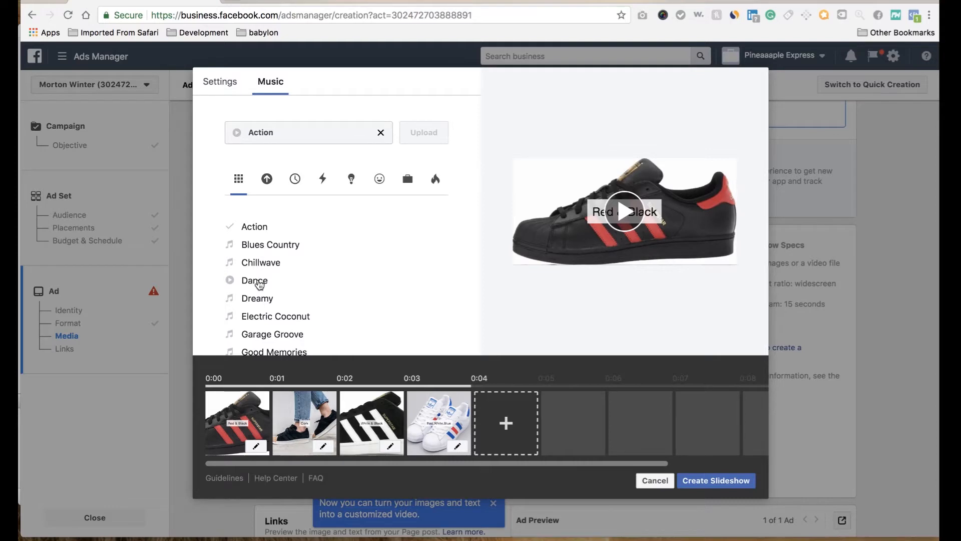
click(259, 283)
scroll(266, 290, down, 4)
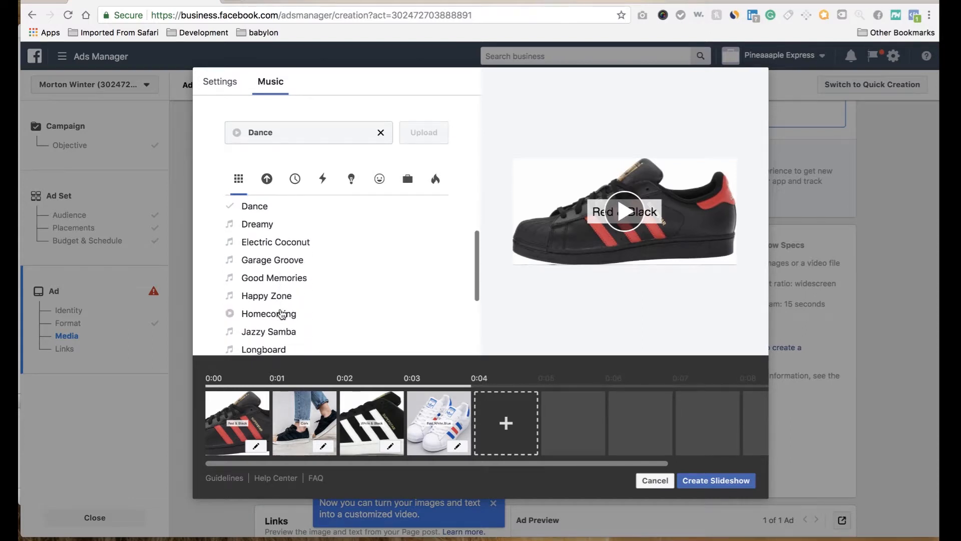
scroll(282, 314, down, 2)
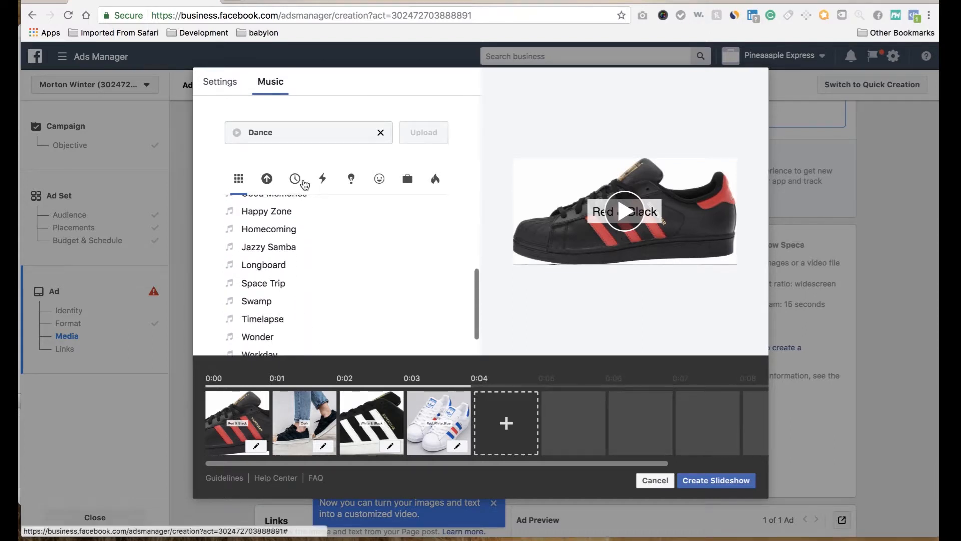
Step: Try the Jazzy Samba, Longboard and Workday tracks, choose Space Trip as the slideshow music, and create the slideshow
click(326, 179)
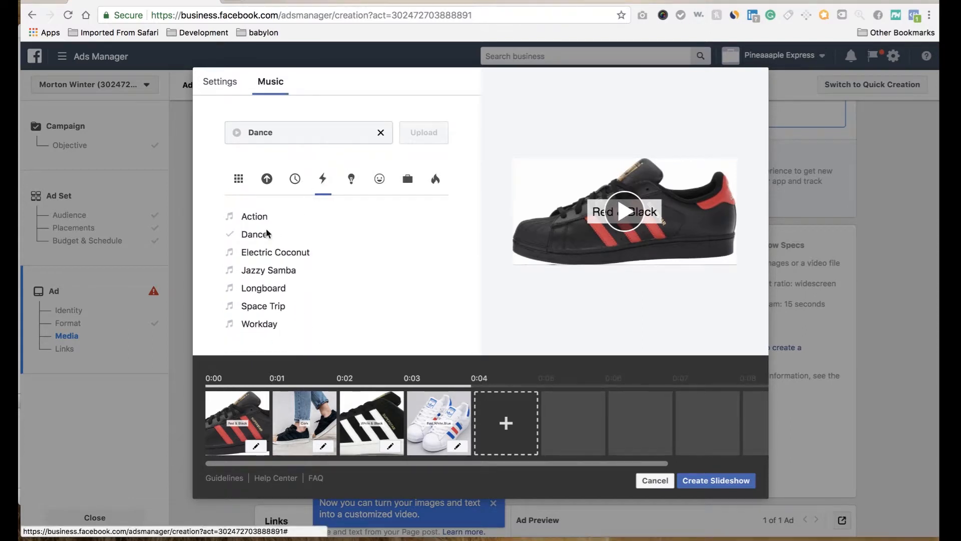
click(284, 274)
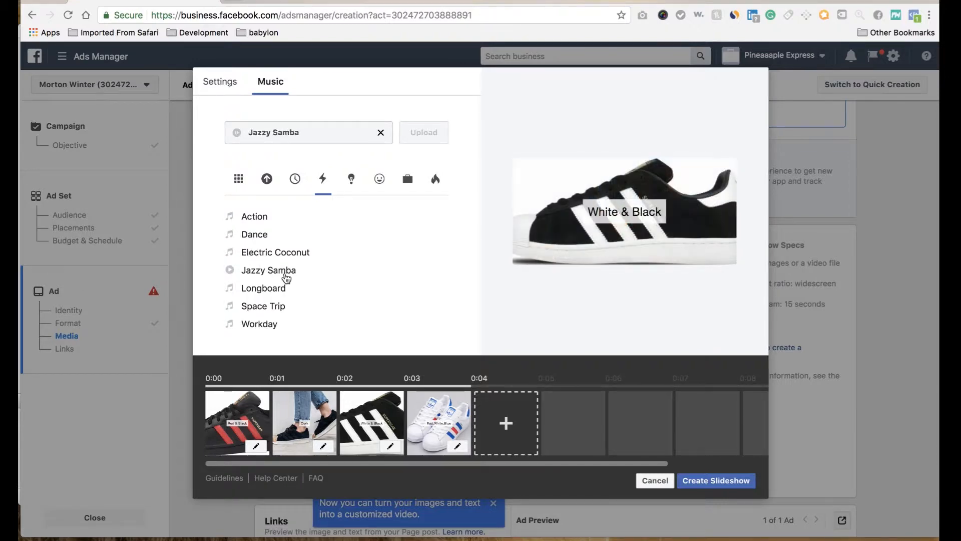
click(274, 291)
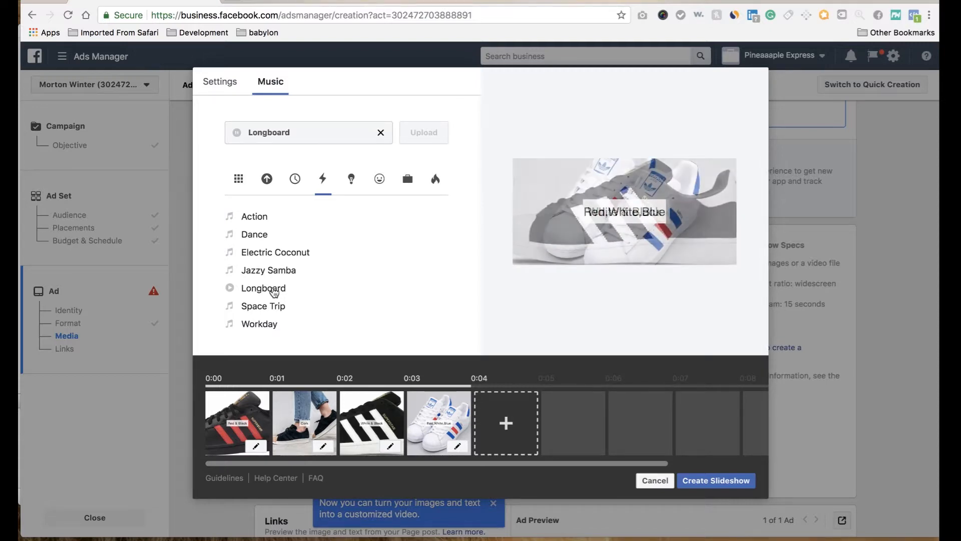
click(263, 325)
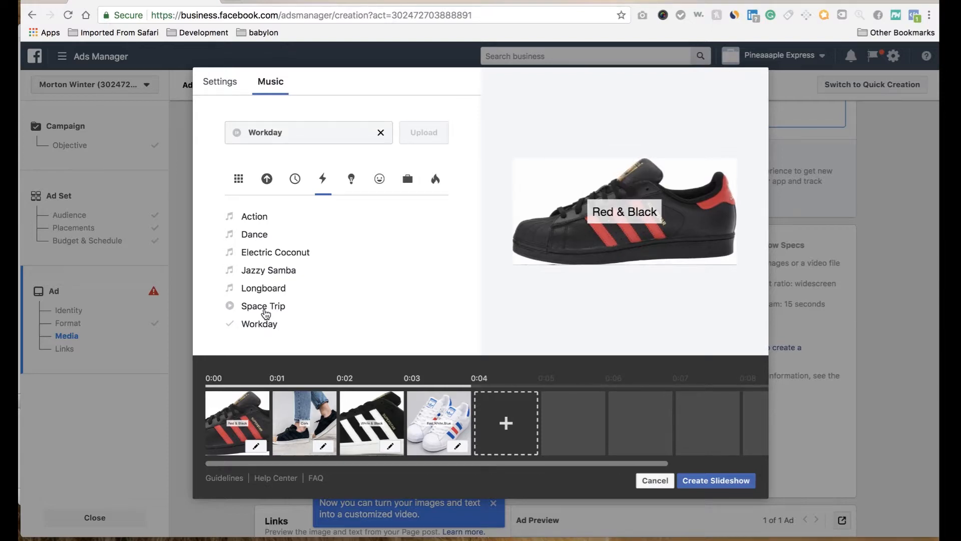
click(265, 313)
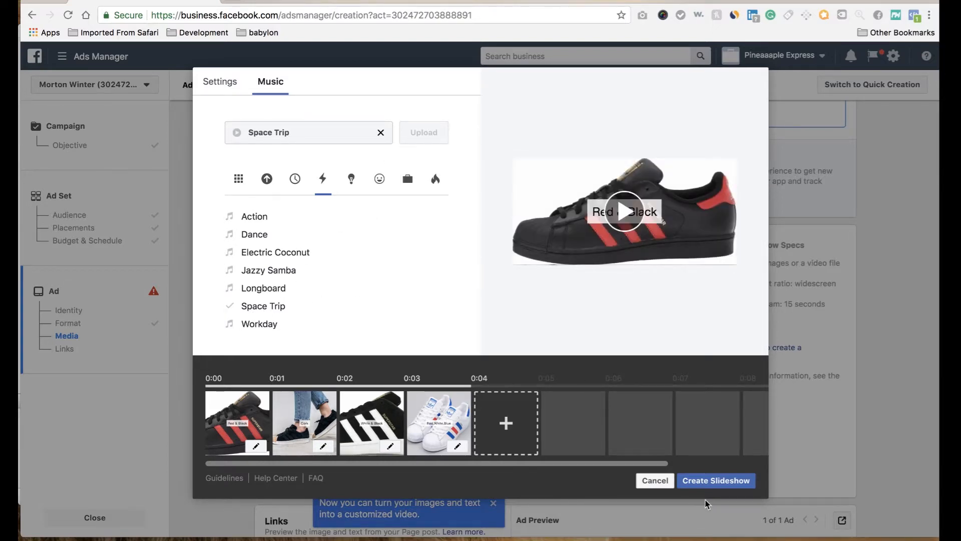
click(722, 481)
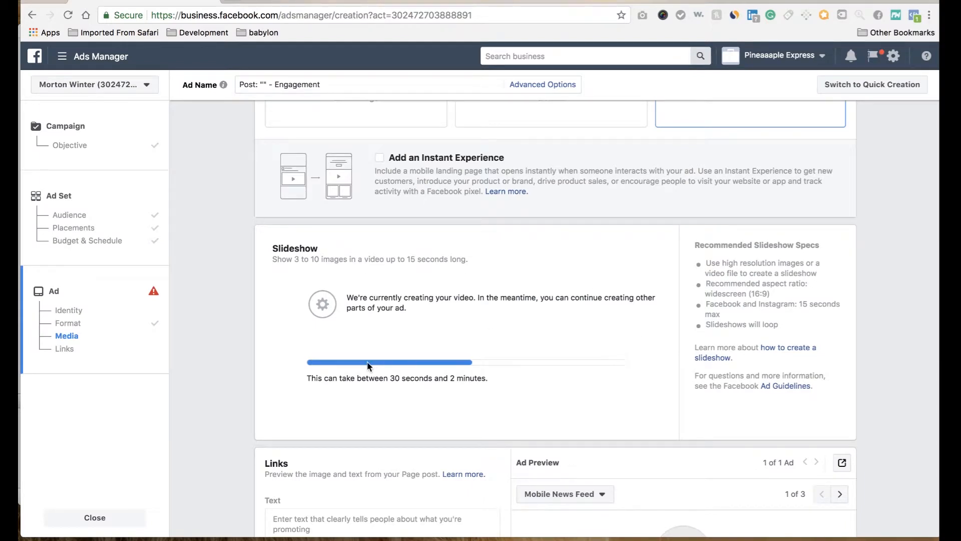
Step: Set the ad's call to action to Shop Now and its website URL to google.com
scroll(367, 362, down, 3)
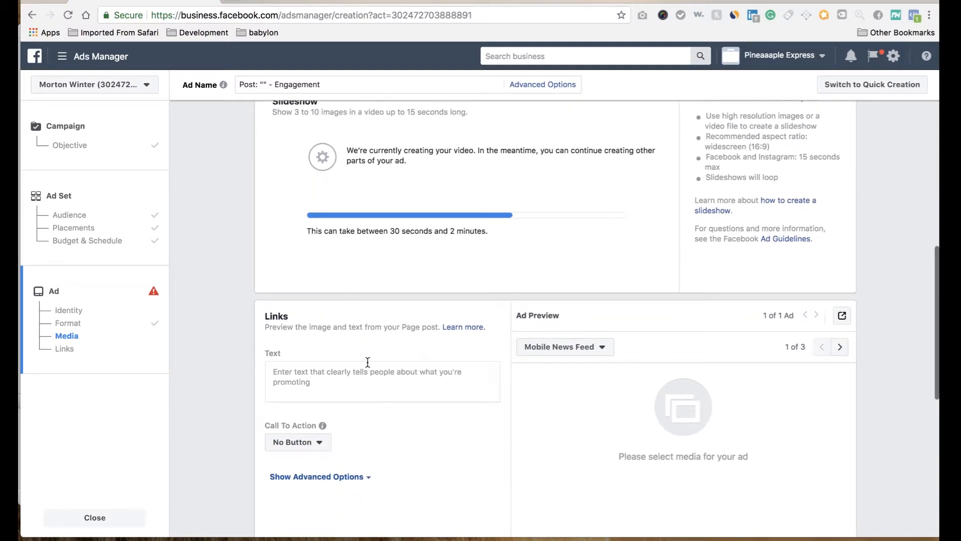
scroll(291, 390, down, 2)
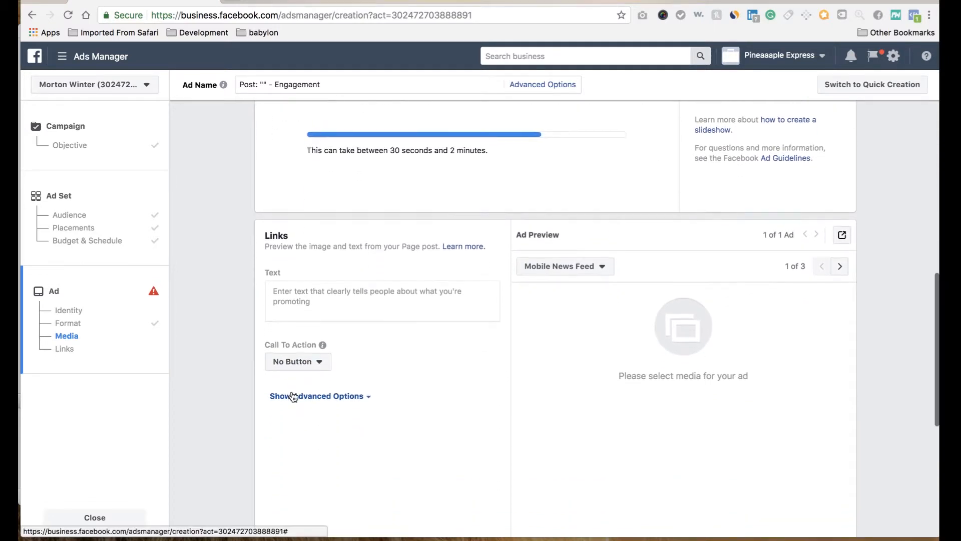
click(318, 362)
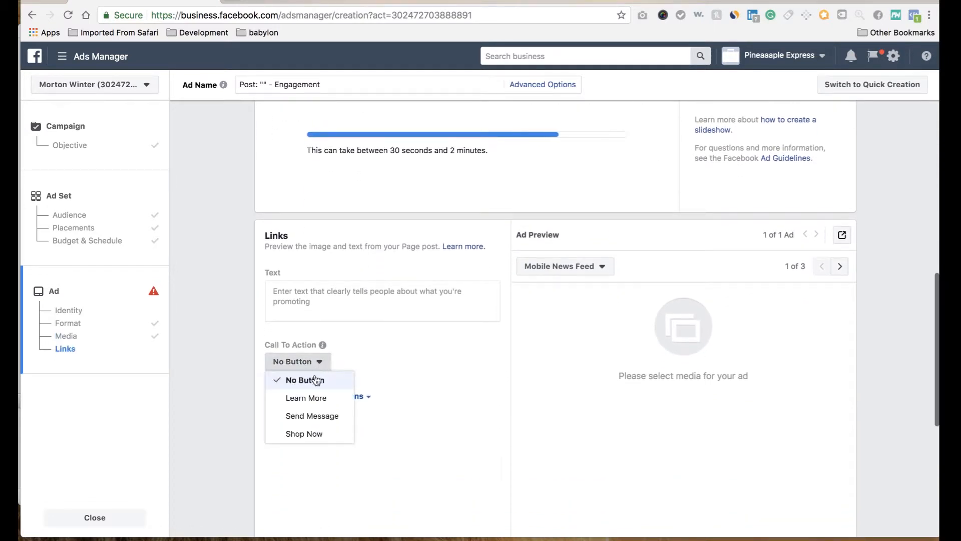
click(304, 434)
click(364, 367)
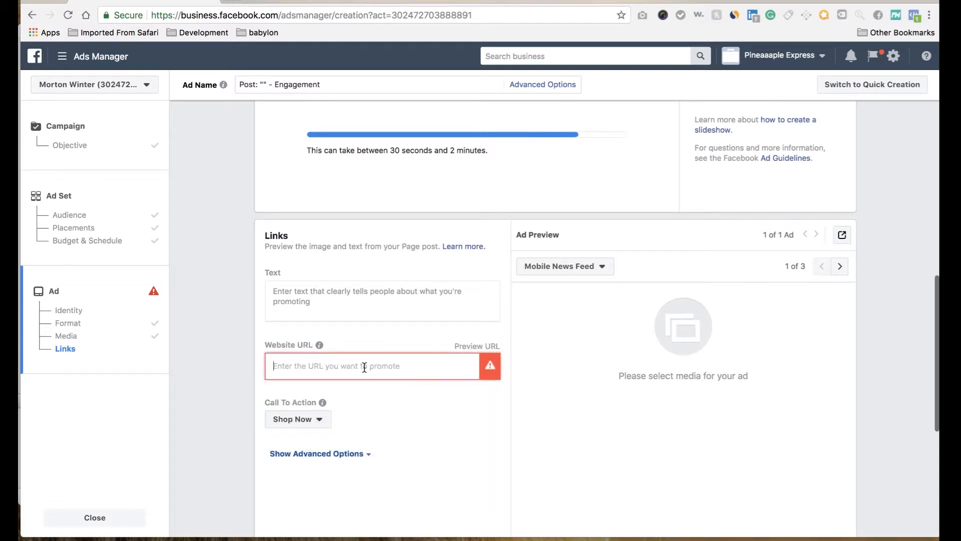
text(google.com)
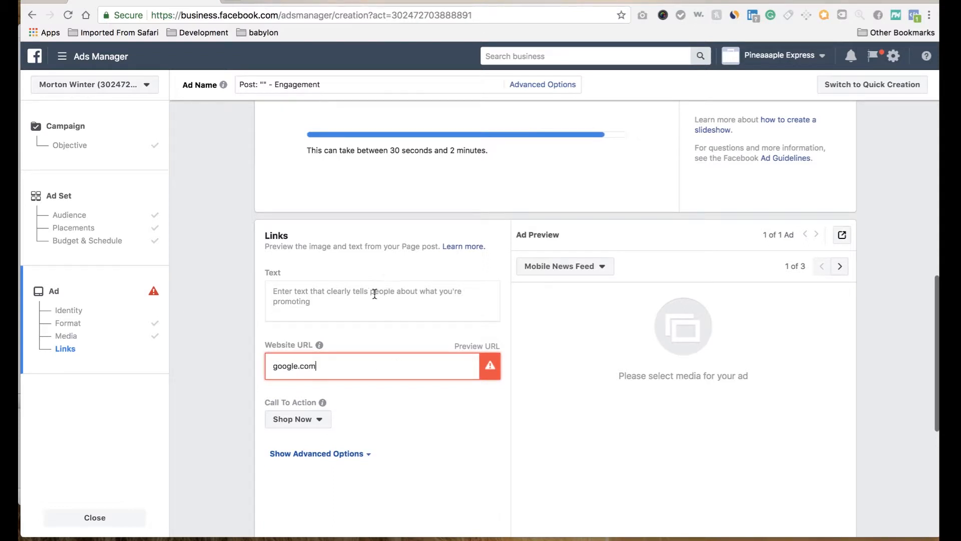
click(375, 294)
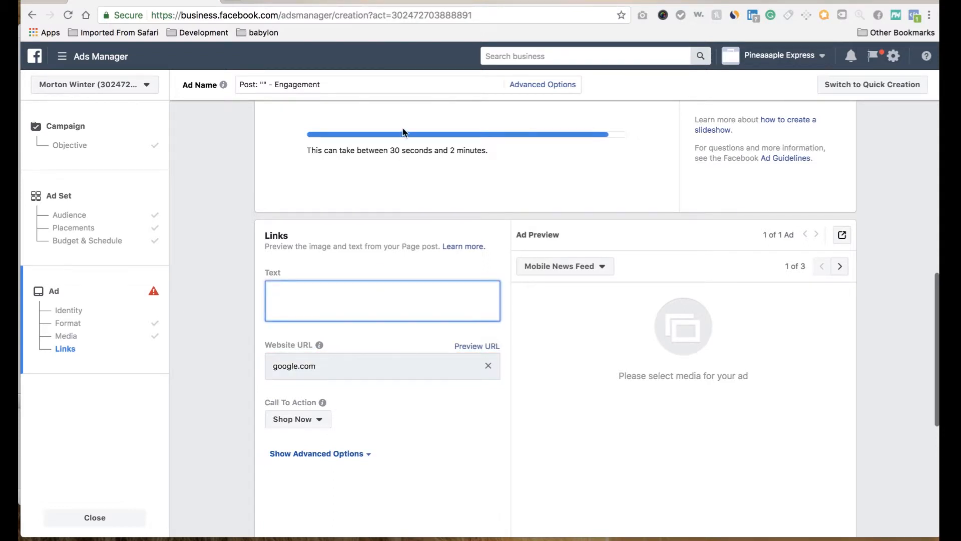
Step: Open emojipedia.org in a new browser tab
key(ctrl+t)
text(emoj)
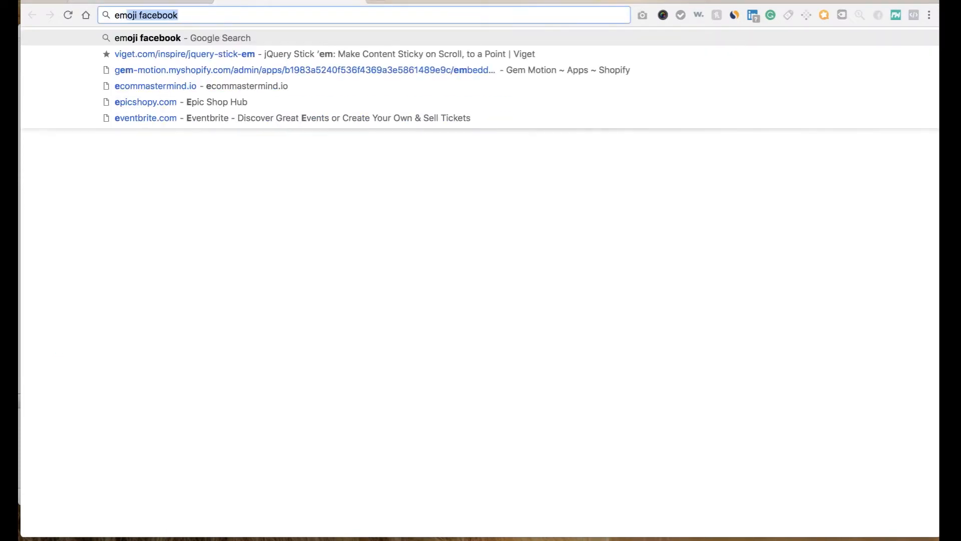
key(BackSpace)
key(BackSpace)
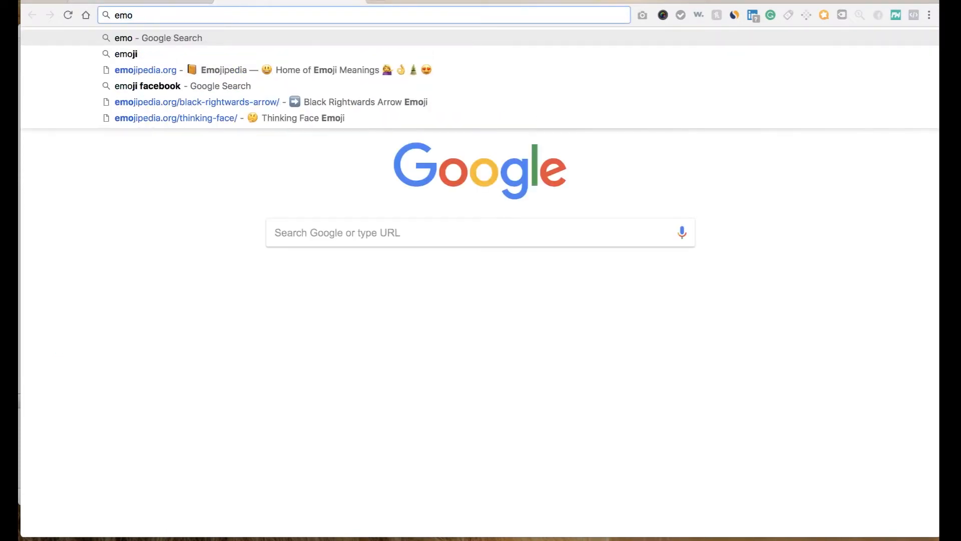
click(164, 69)
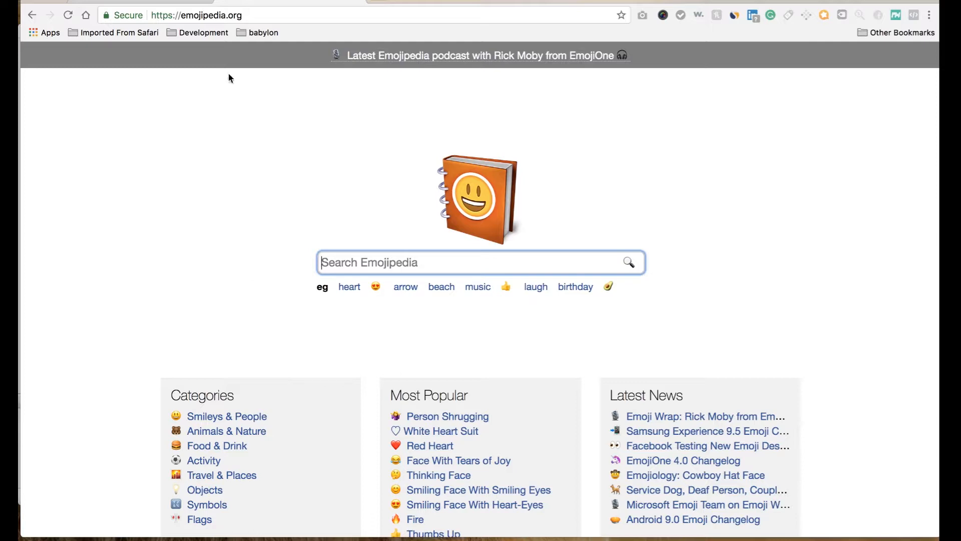
Step: Return to Ads Manager and enter "Wanna Be A Superstar?" as the ad text
click(176, 2)
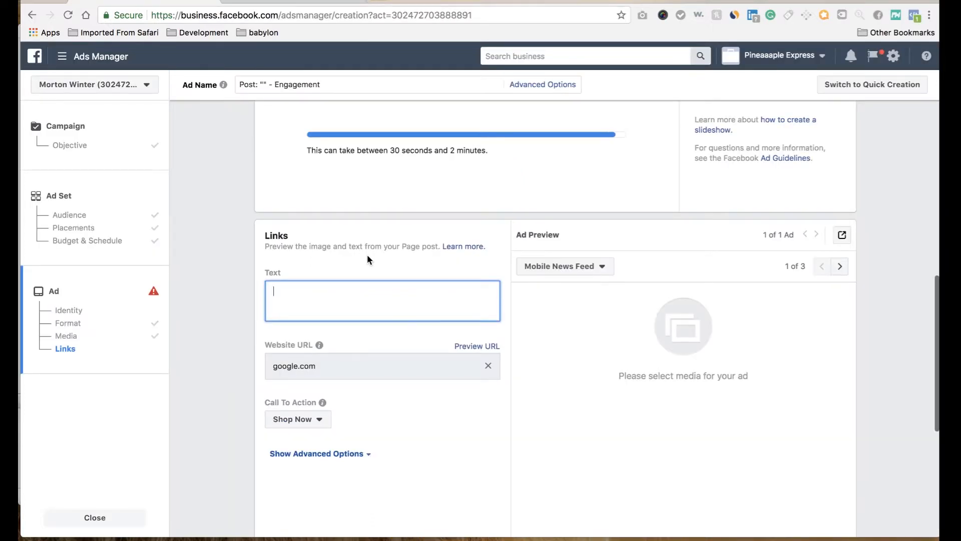
text(W)
text(A)
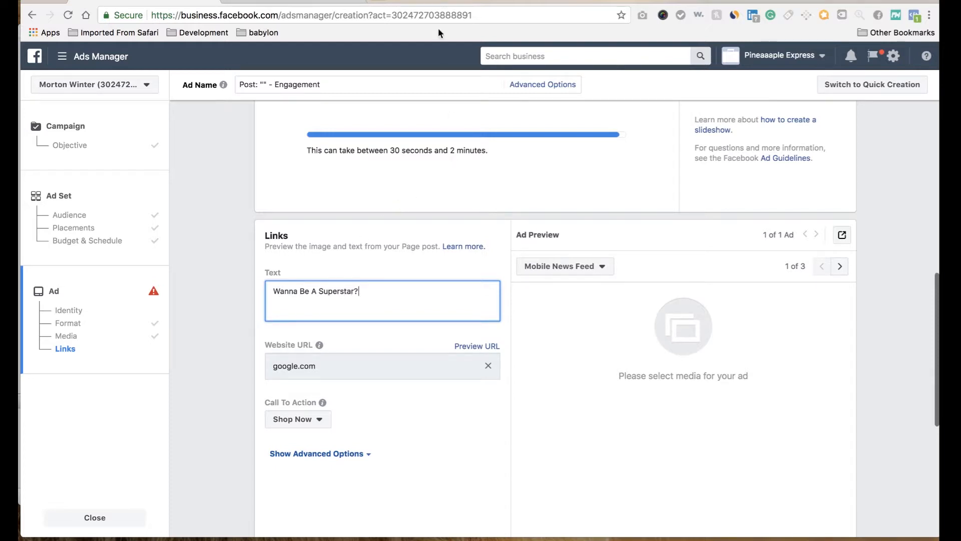
Step: Copy the Thinking Face emoji from Emojipedia and paste it at the end of the ad text
click(322, 3)
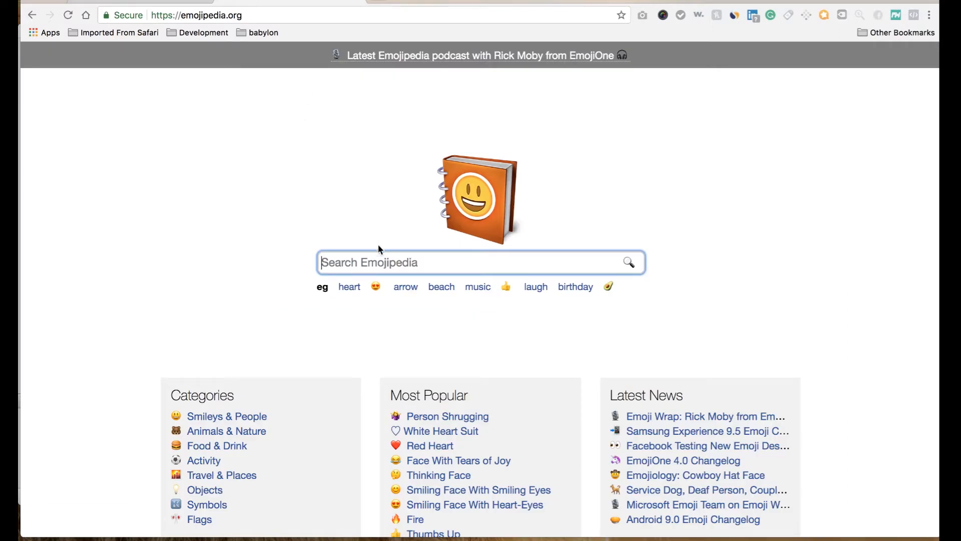
click(433, 478)
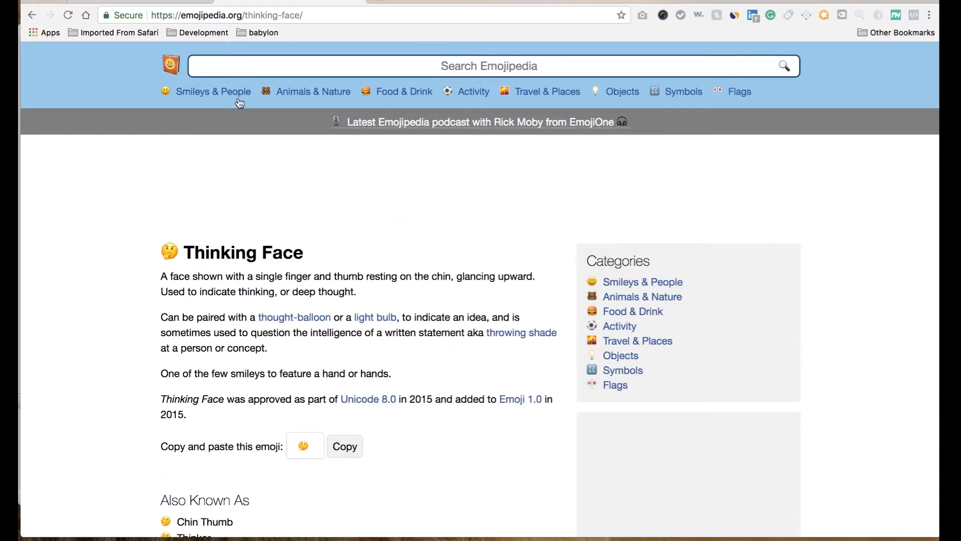
click(345, 446)
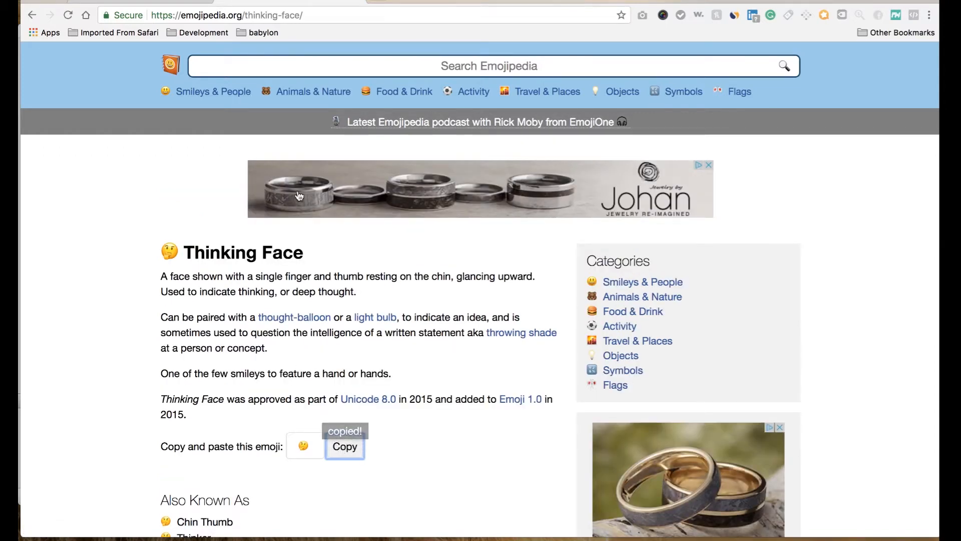
click(158, 1)
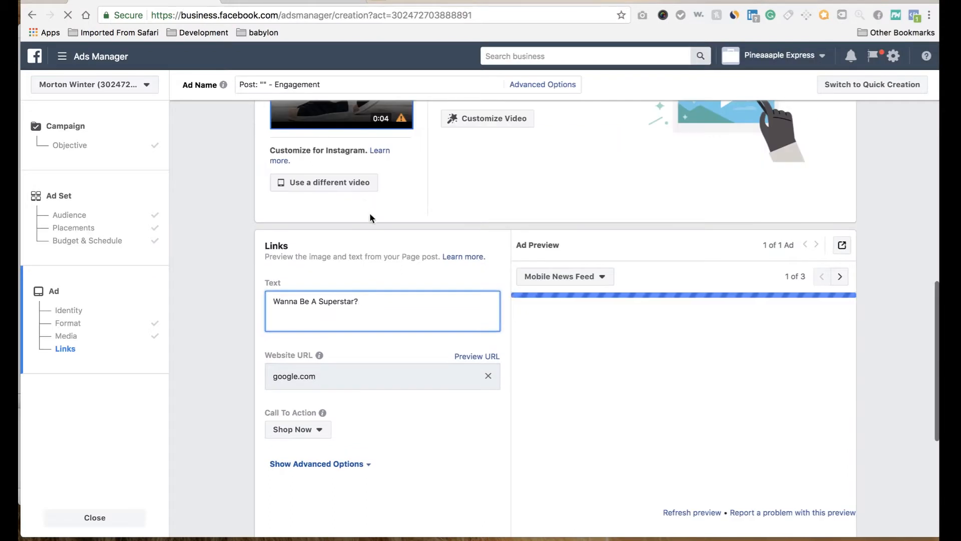
key(super+v)
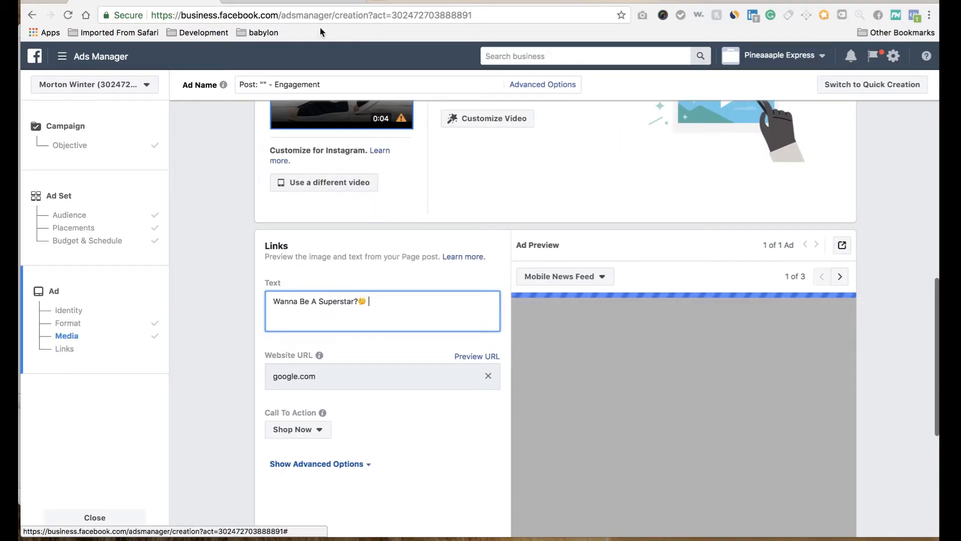
Step: Search Emojipedia for "star" and copy the plain yellow Star emoji
click(320, 5)
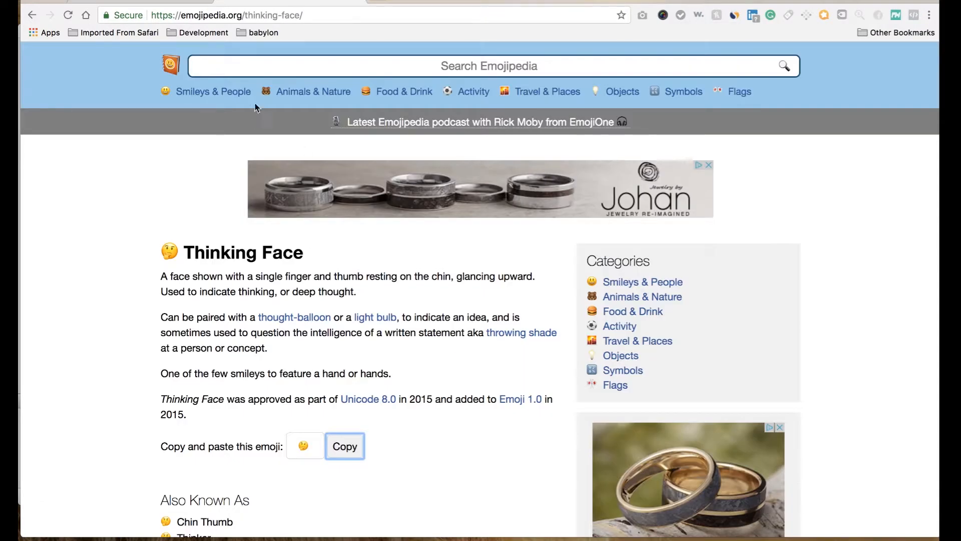
click(293, 64)
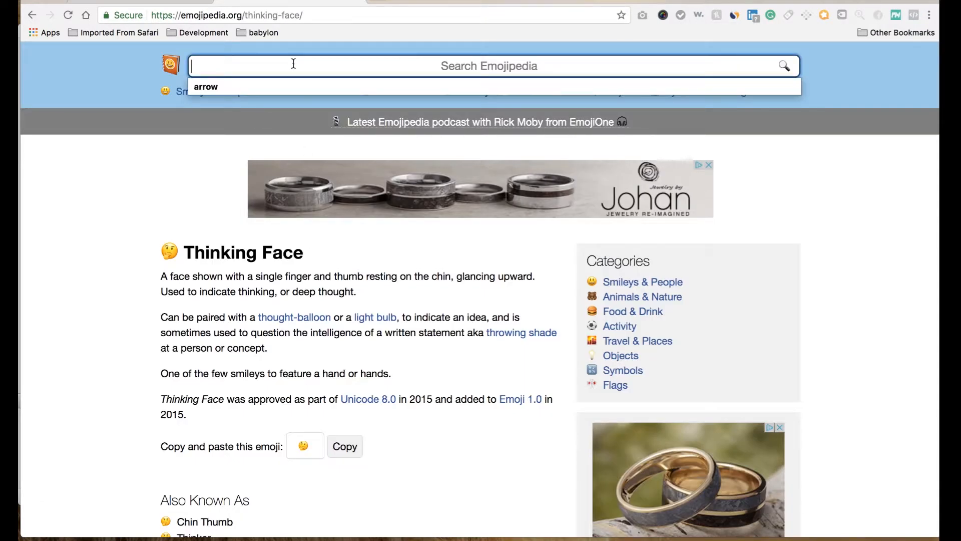
text(star)
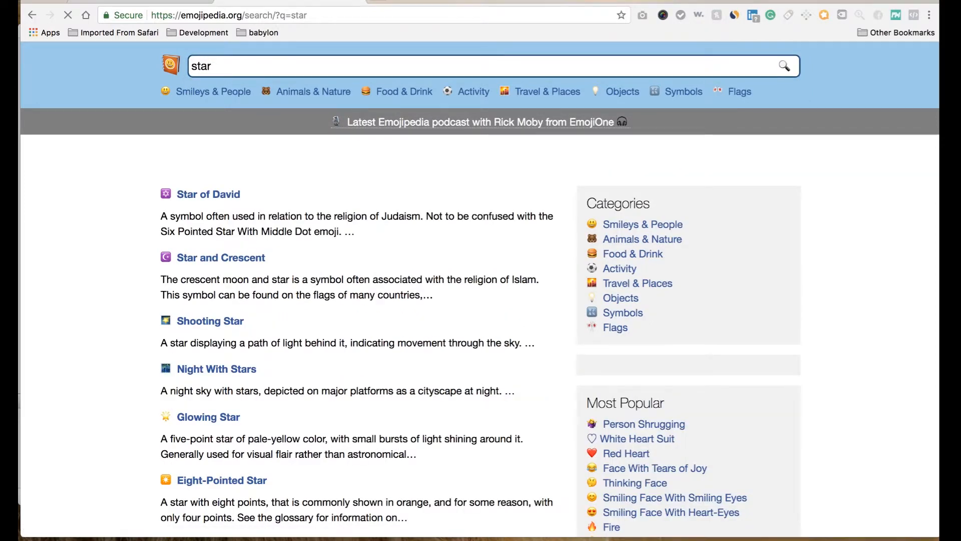
scroll(158, 382, down, 2)
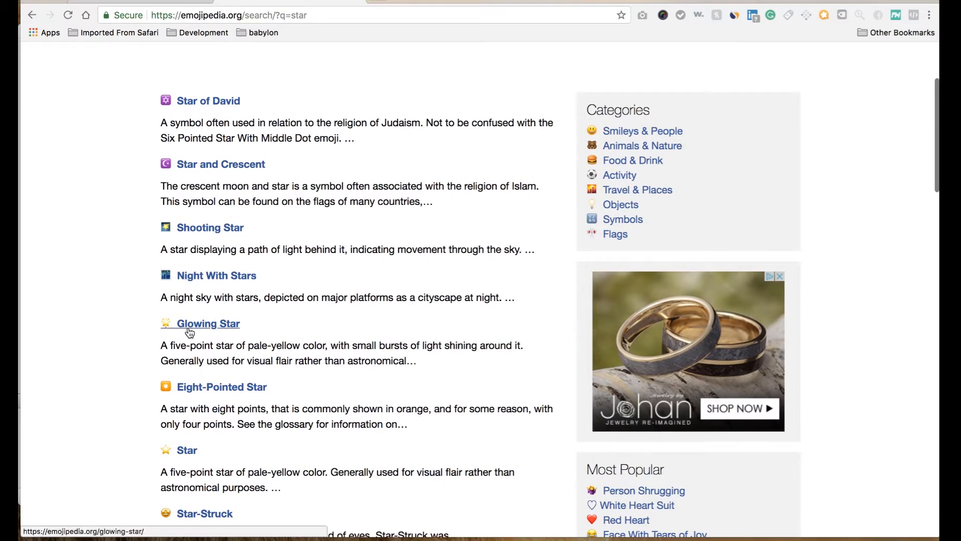
click(188, 452)
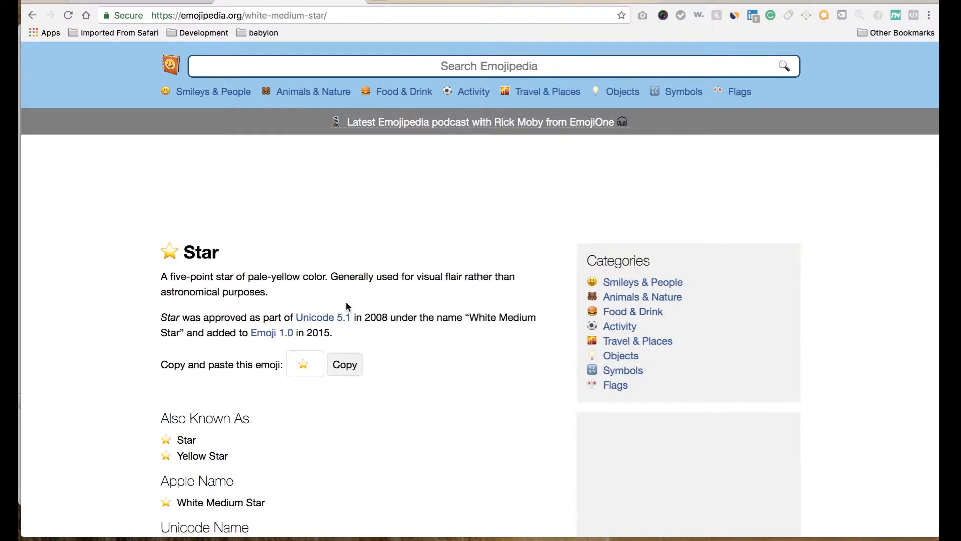
click(345, 364)
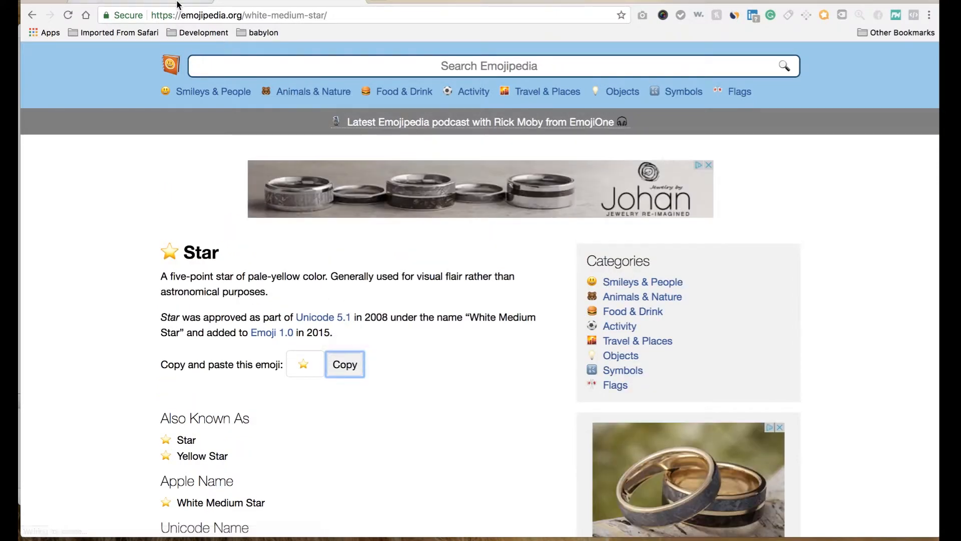
Step: Try the star emoji at the start of the ad text, remove it, and paste it between "Superstar?" and the thinking face
click(178, 2)
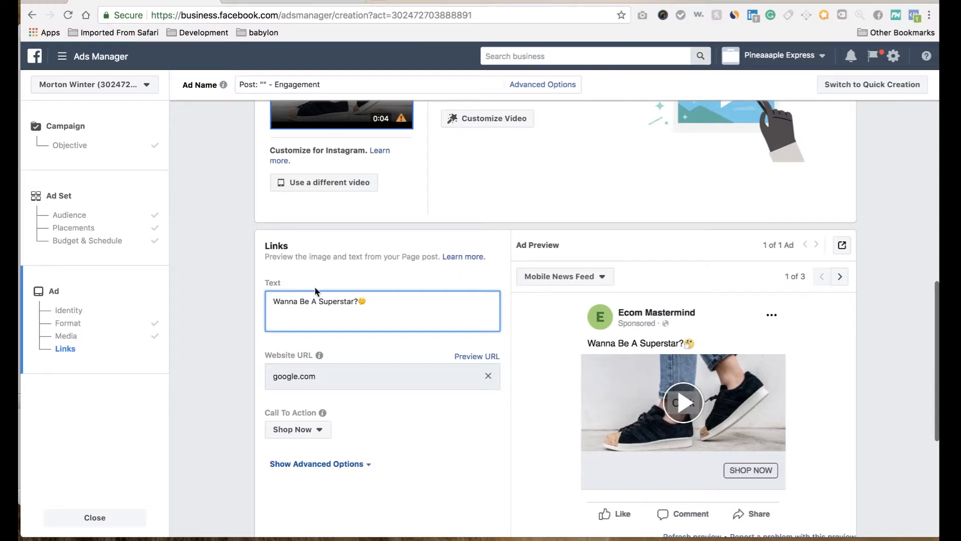
click(272, 300)
key(super+v)
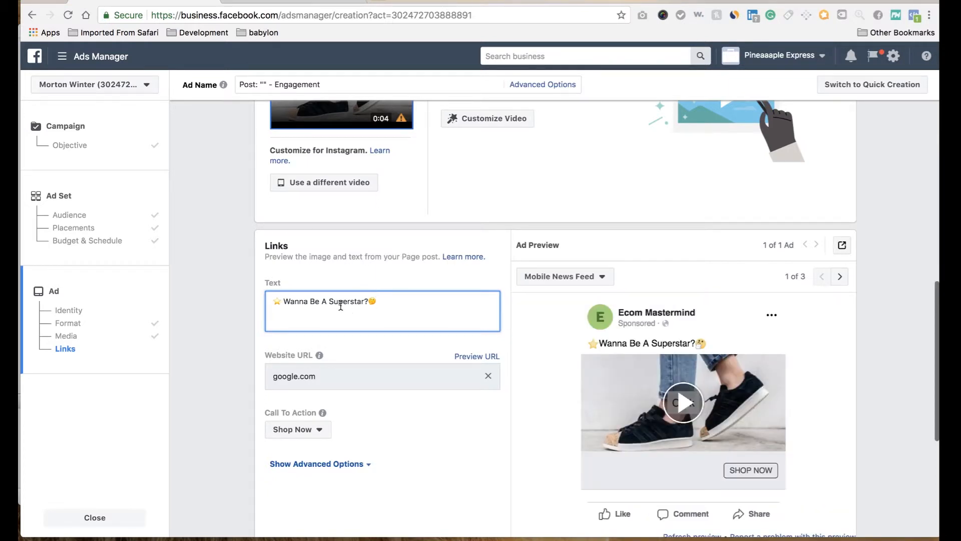
key(BackSpace)
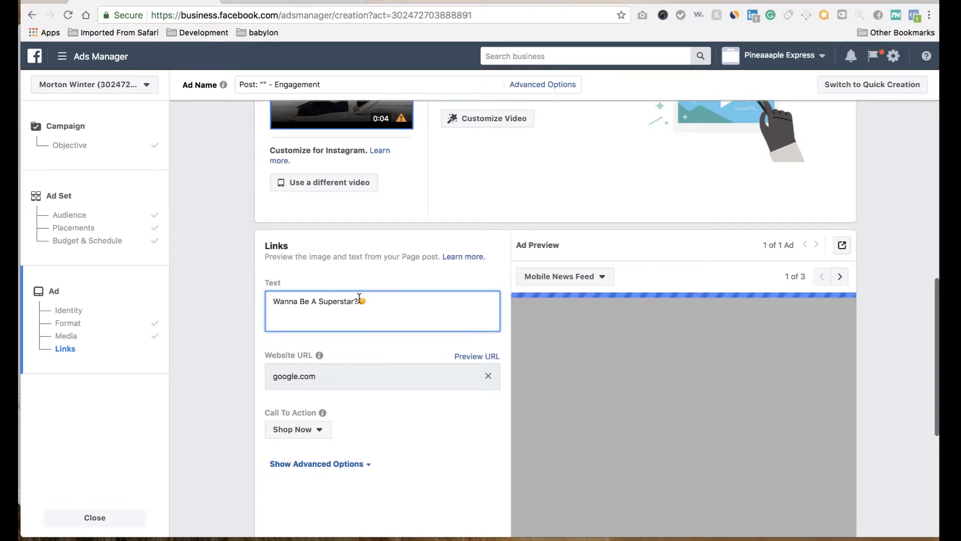
key(super+v)
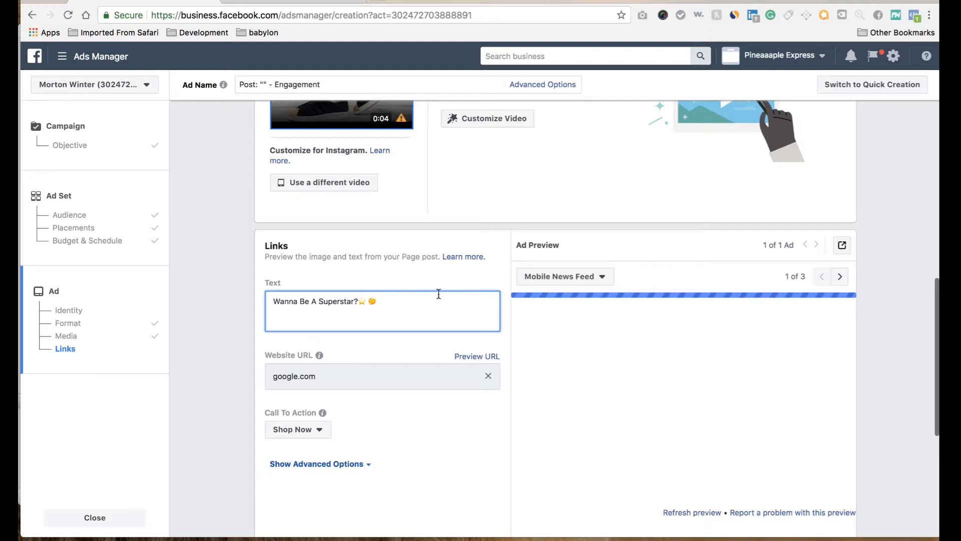
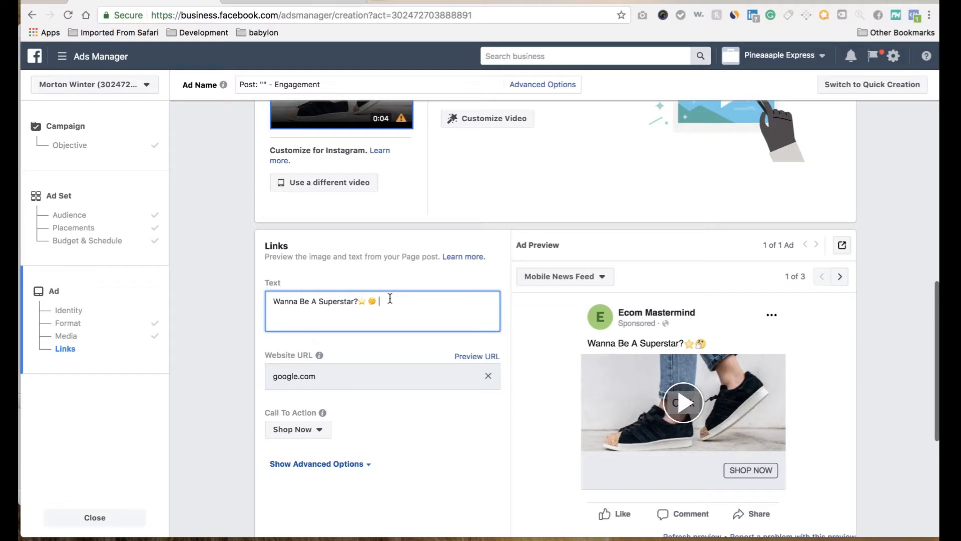
Step: Extend the ad text's star emojis to five between "Superstar?" and the thinking face, with a space before the stars
key(super+v)
key(super+v)
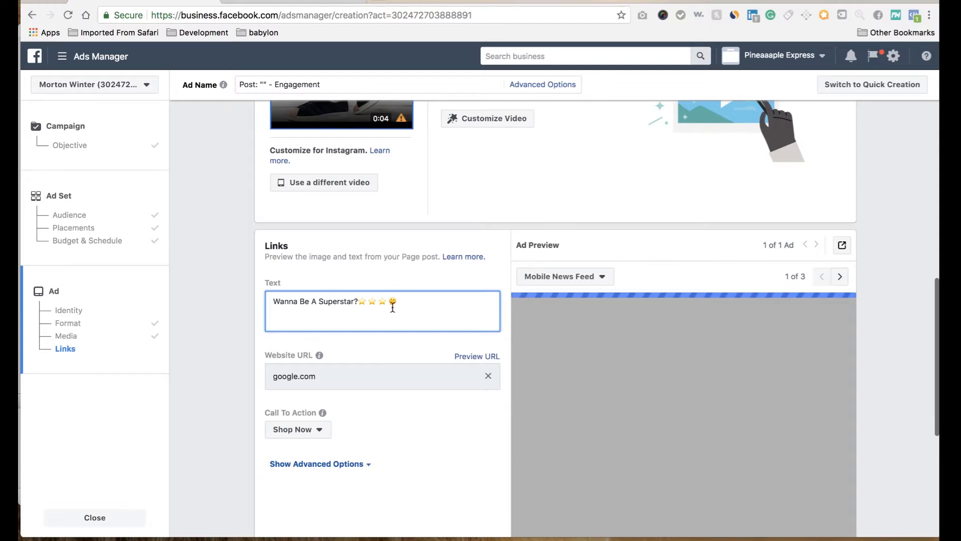
key(super+v)
key(super+v)
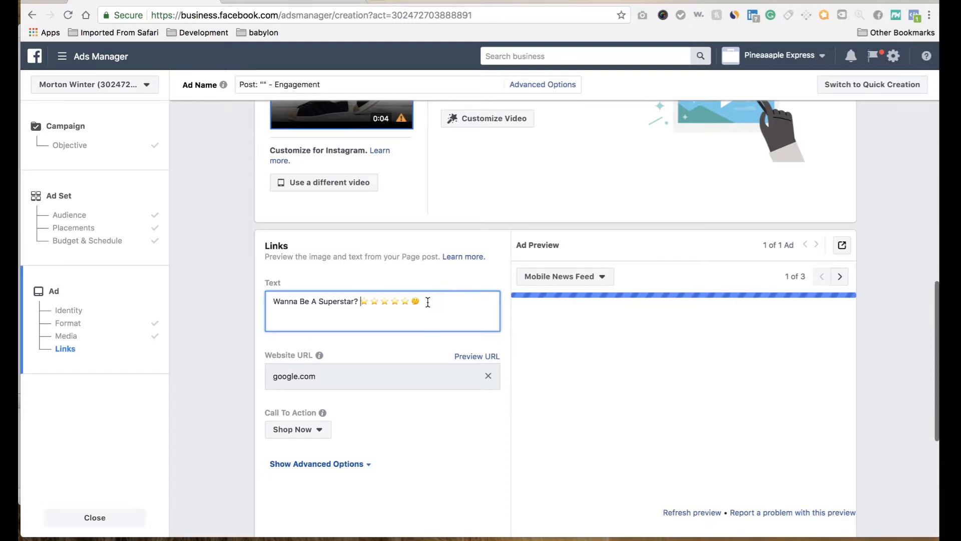
Step: Add a second line to the ad text reading "Get Your Free Pair Of Superstar Adidas Today"
click(428, 301)
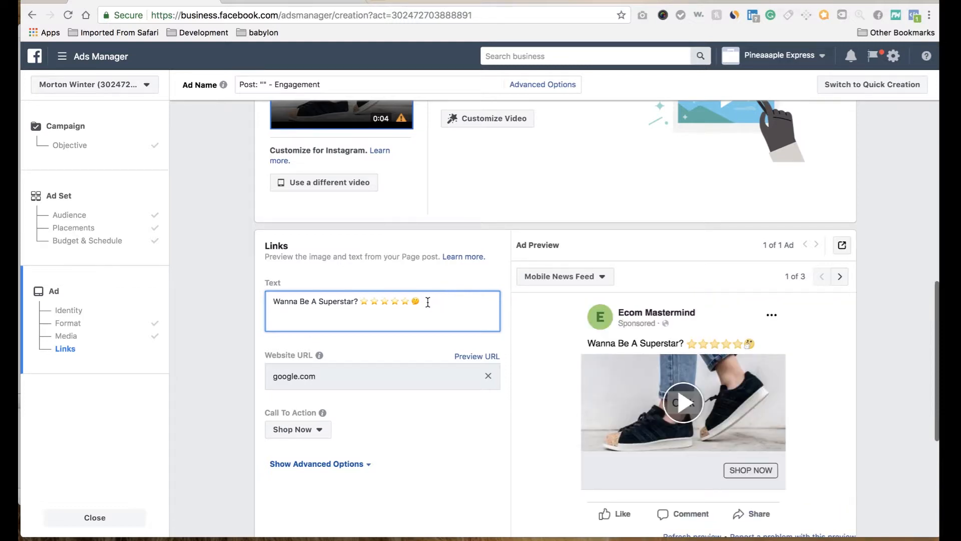
key(Return)
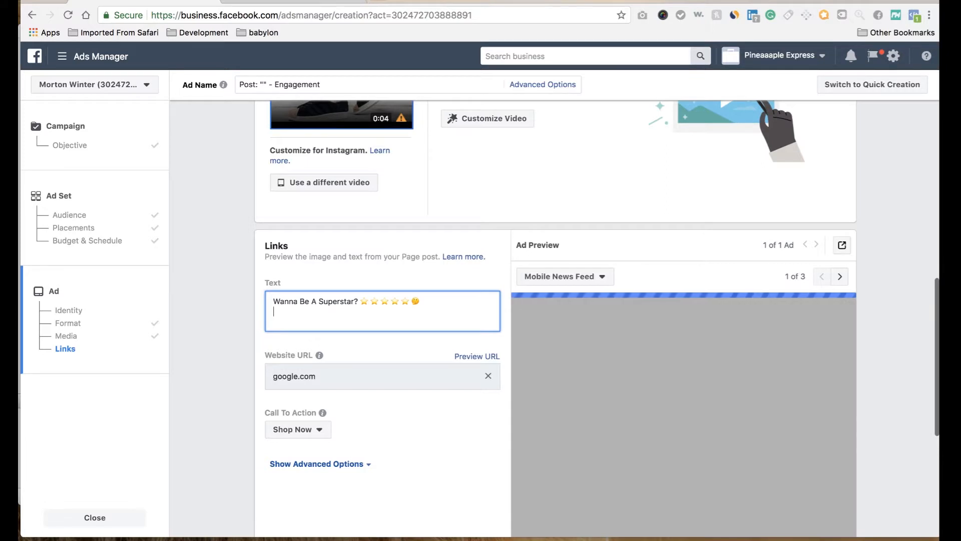
text(Get You)
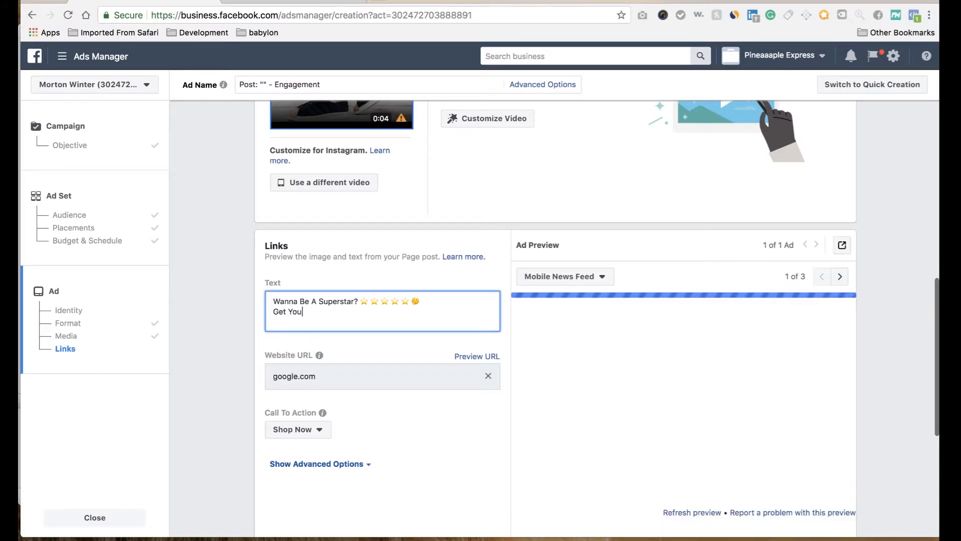
text(r Free Pair )
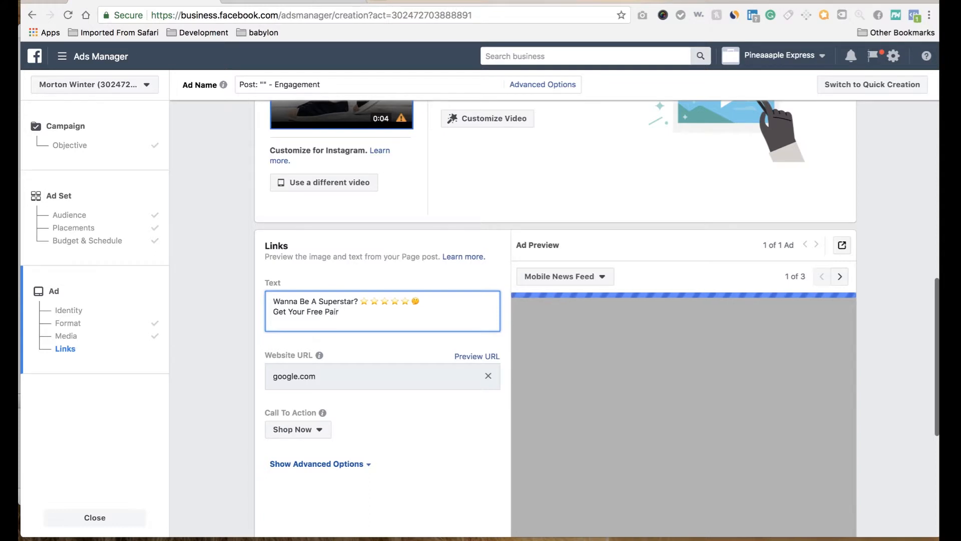
text(Of Superstar Add)
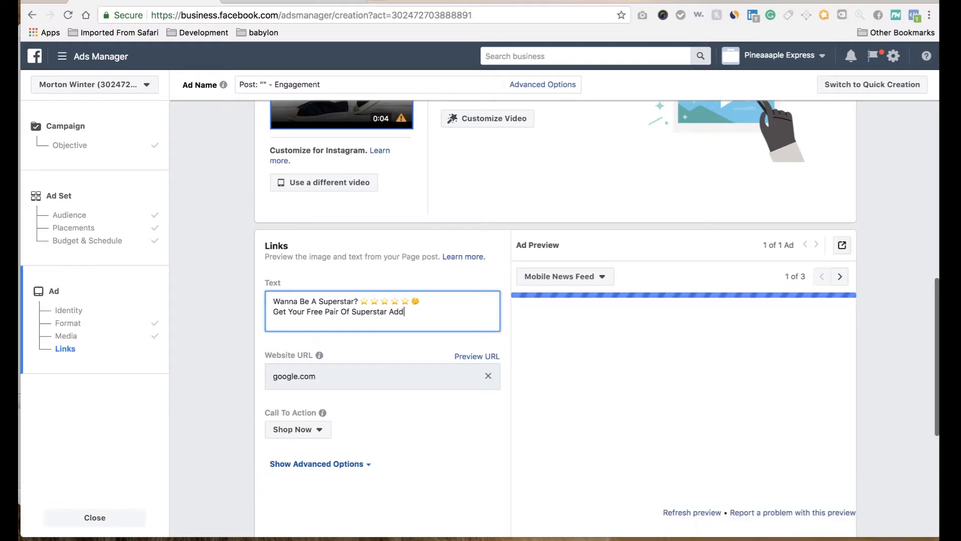
key(BackSpace)
text(idas)
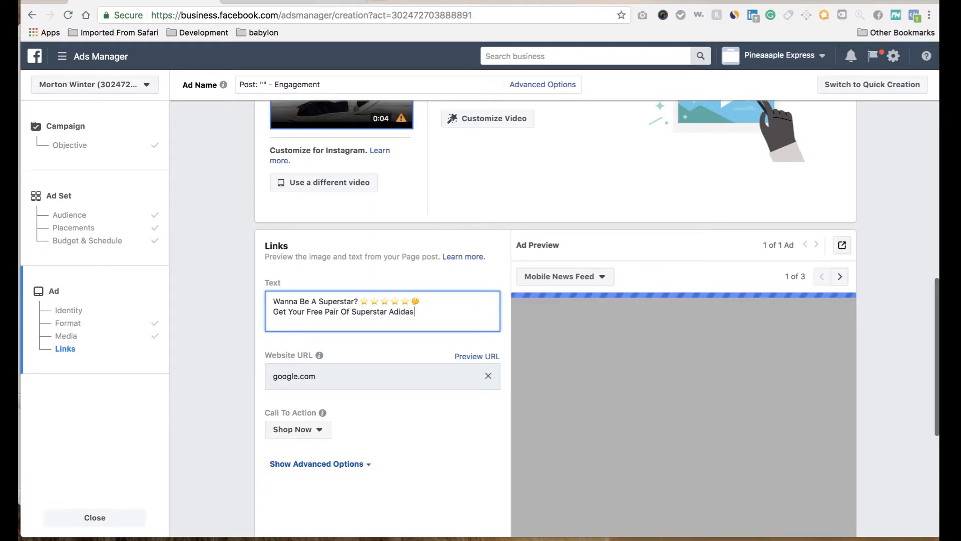
text( Today)
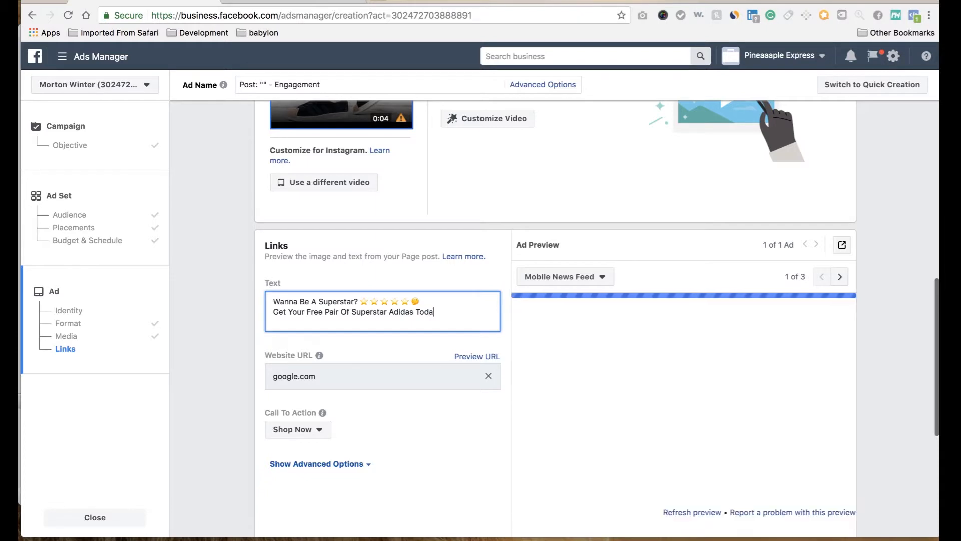
Step: Add a third line to the ad text reading "Just Pay Shipping & Handling Limited Time Offer"
key(Return)
key(Return)
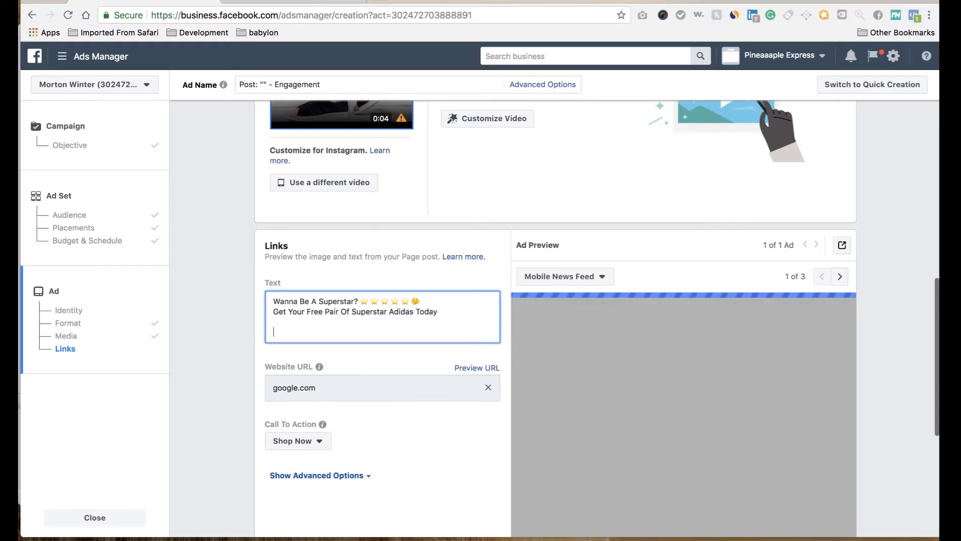
key(BackSpace)
text(Ju)
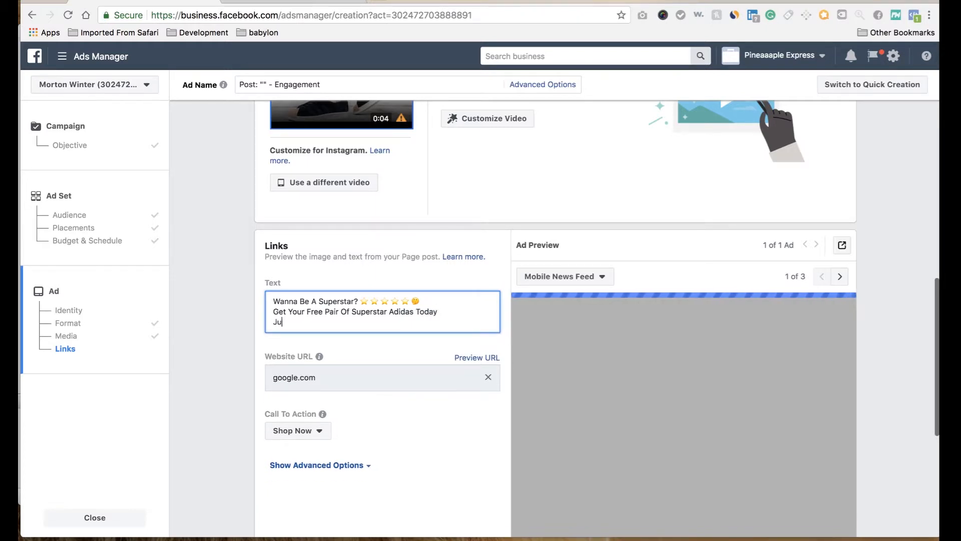
text(st Pay Shipping & Handling Limite)
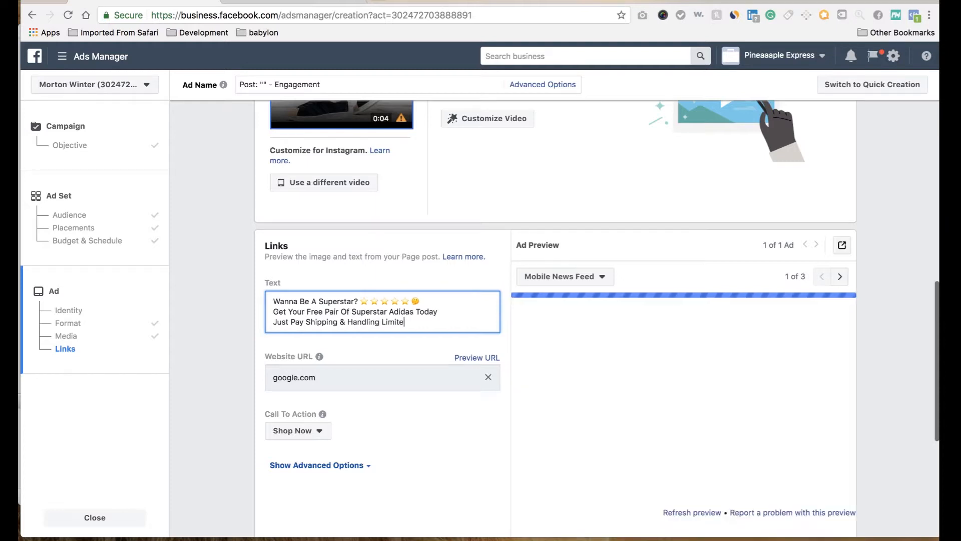
text(d Ti)
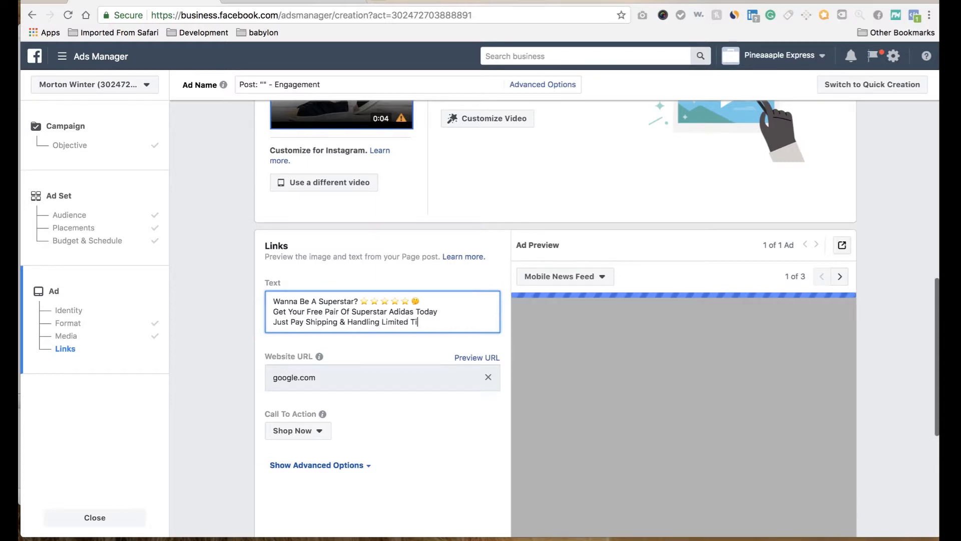
text(me Offer)
Step: Add a closing line to the ad text reading "Get Yours Now"
key(Return)
text(Get your)
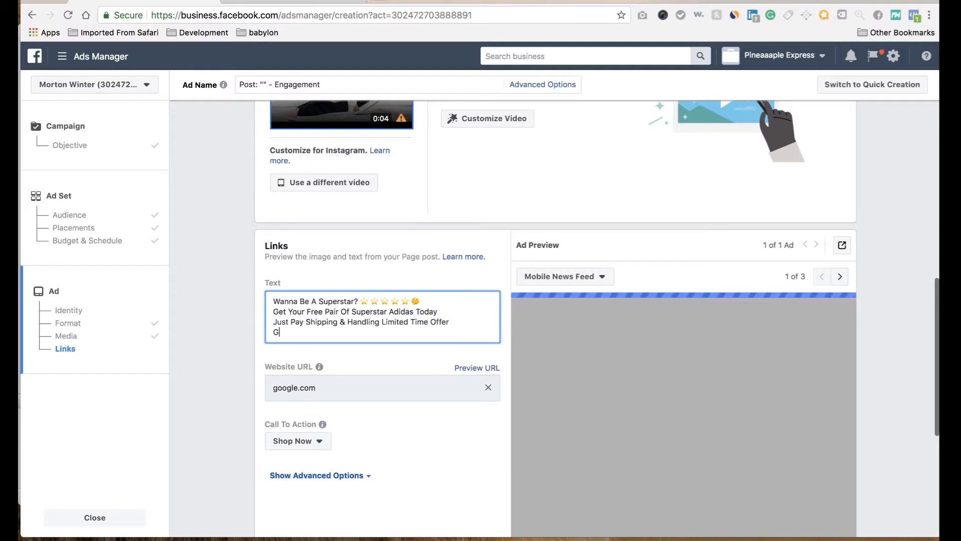
key(BackSpace)
key(BackSpace)
key(BackSpace)
key(BackSpace)
key(BackSpace)
text(Yours Now)
Step: Switch to Emojipedia, search for "arrow" and open the Right Arrow emoji's page
click(341, 4)
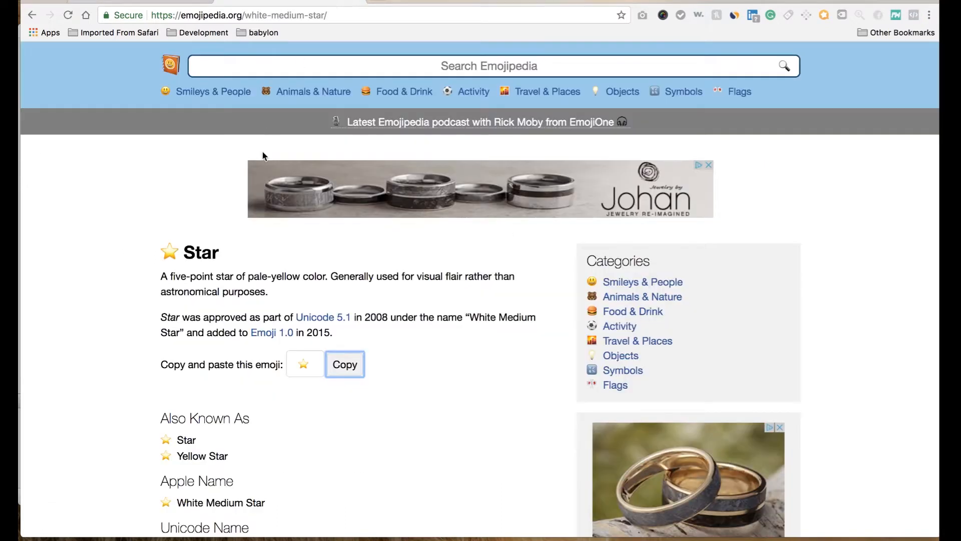
click(378, 68)
text(ar)
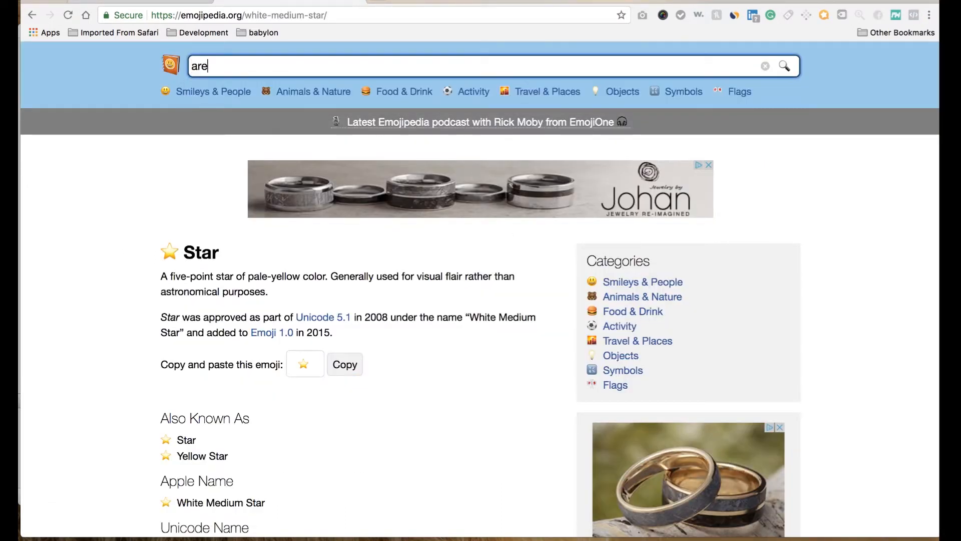
key(Down)
key(Return)
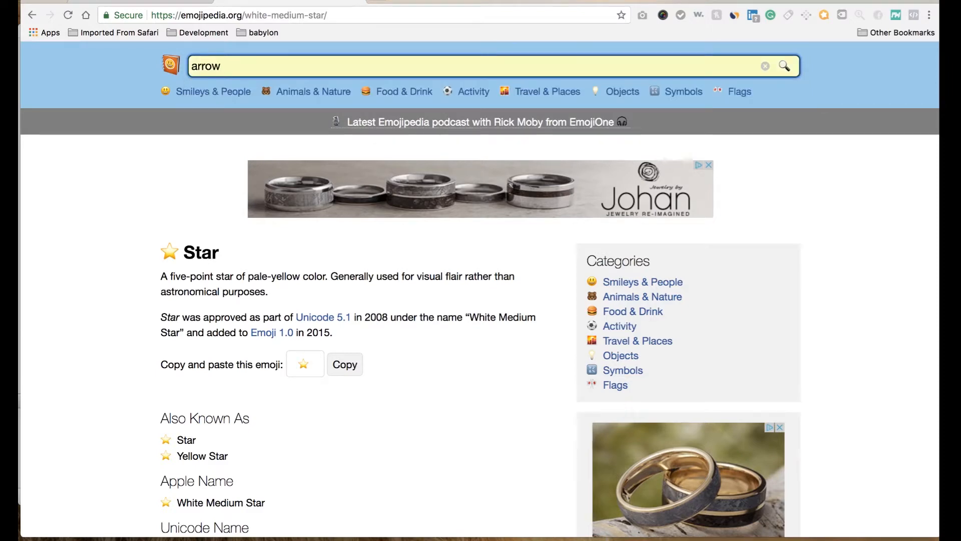
text(\)
key(Return)
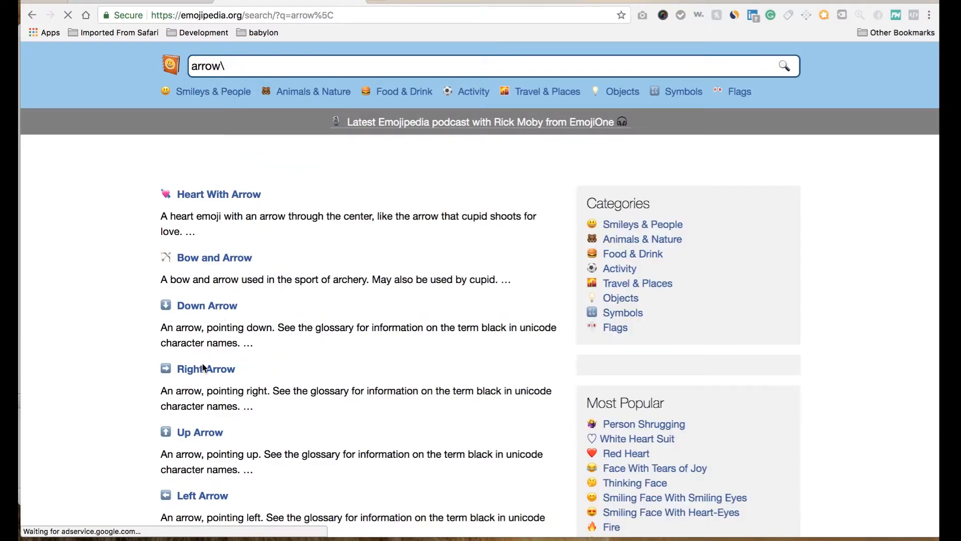
click(202, 369)
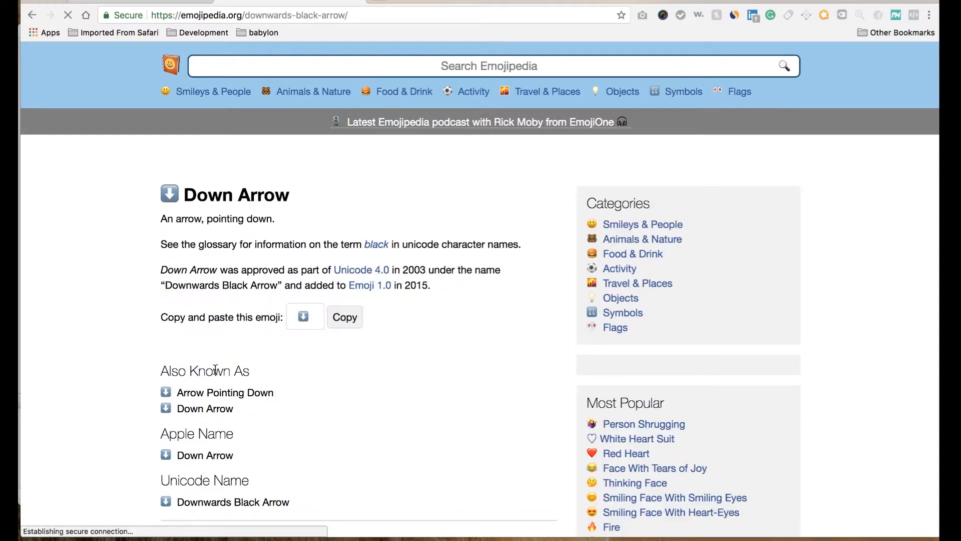
click(31, 15)
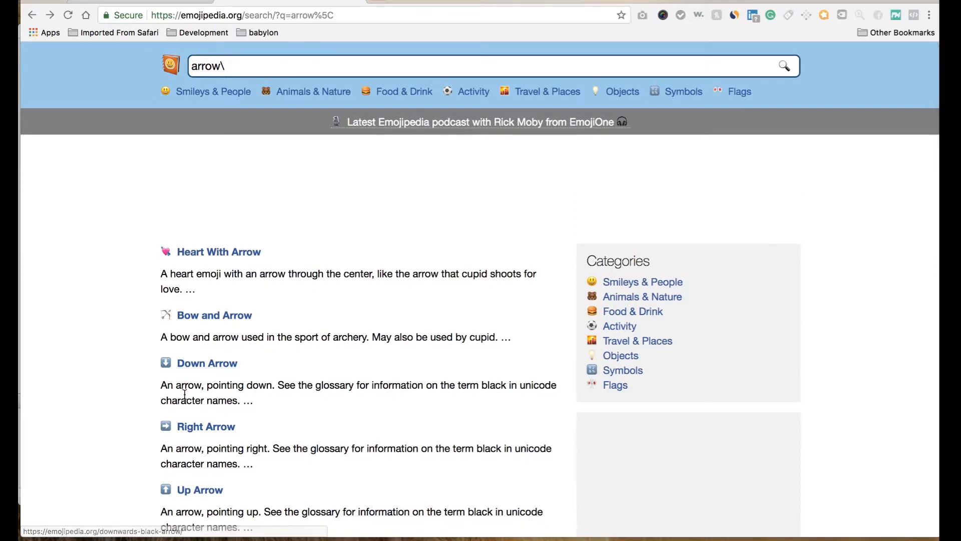
click(200, 429)
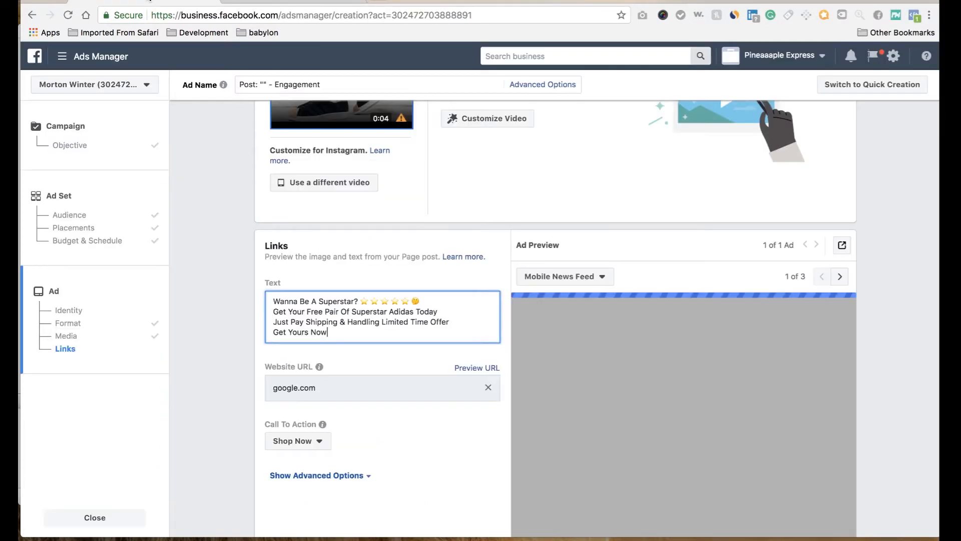
Step: Copy the Right Arrow emoji from Emojipedia and paste it directly after "Get Yours Now" in the ad text
key(super+v)
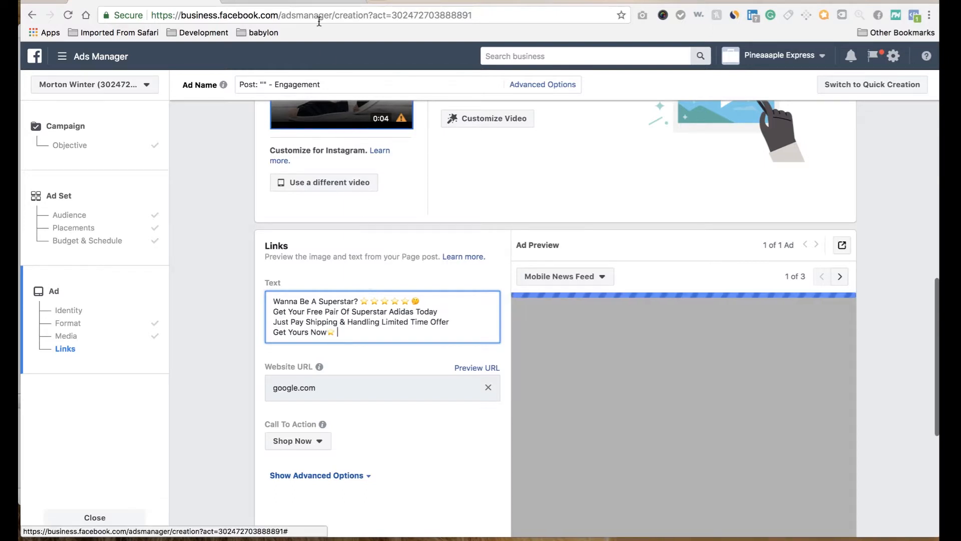
click(320, 2)
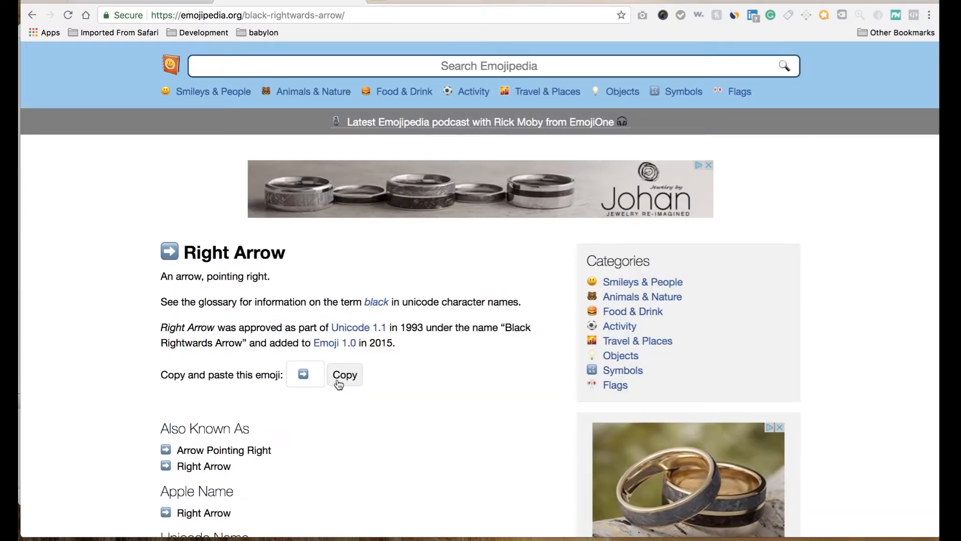
click(339, 383)
click(197, 2)
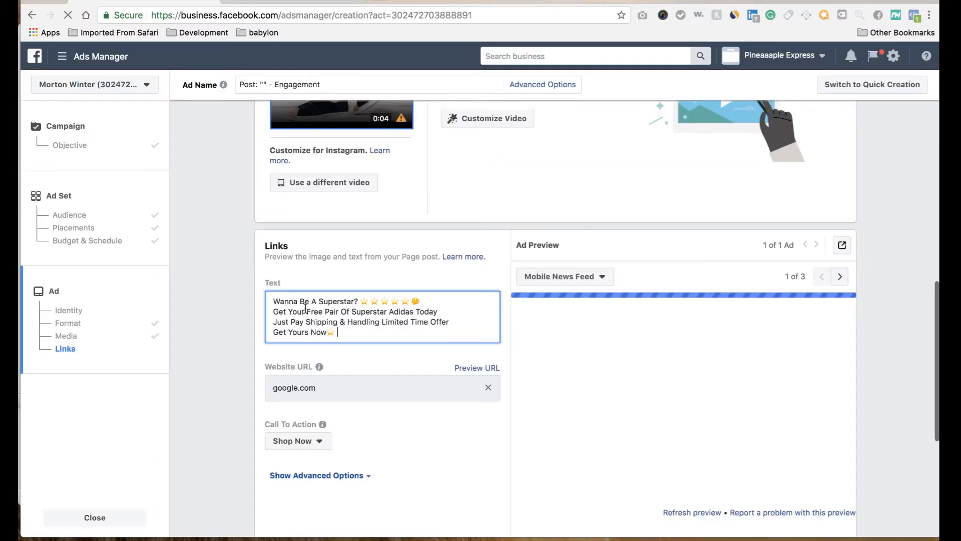
key(BackSpace)
key(BackSpace)
key(BackSpace)
key(super+v)
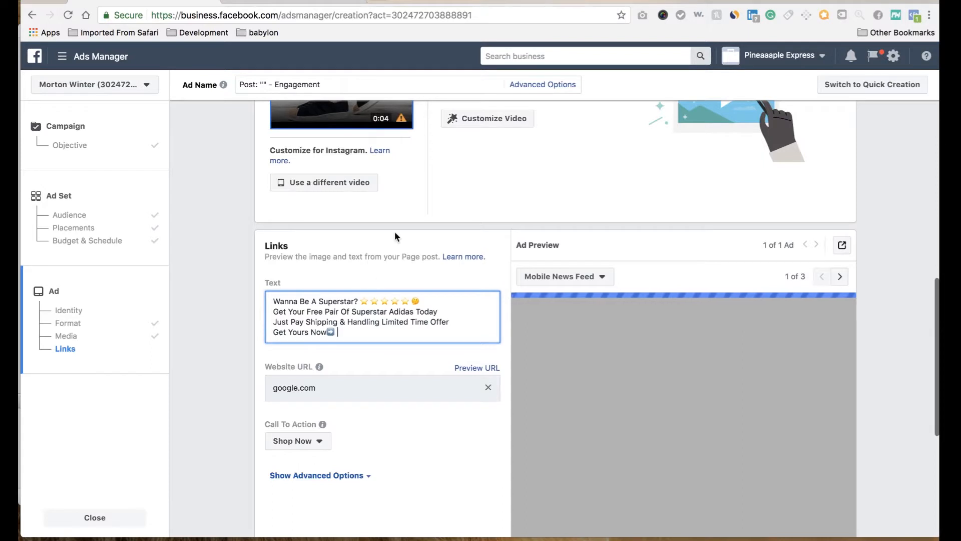
Step: Open Google in a new browser tab, search for "bitly" and go to the Bitly website
click(376, 2)
text(google.com)
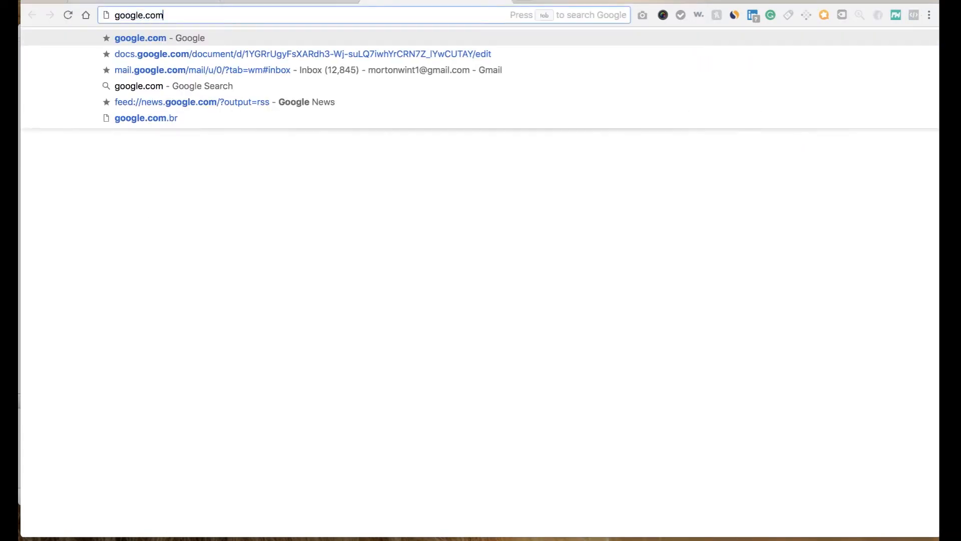
key(Return)
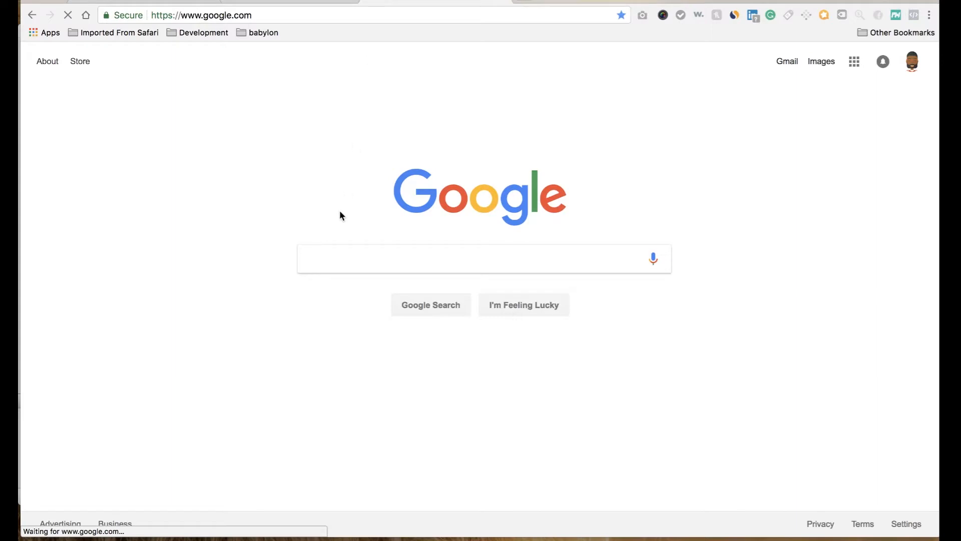
click(318, 258)
text(bitly)
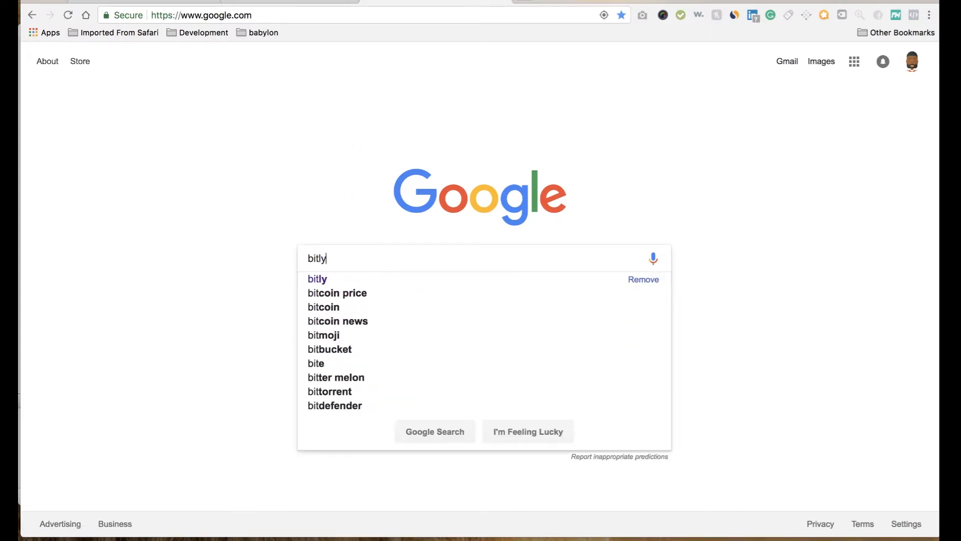
key(Return)
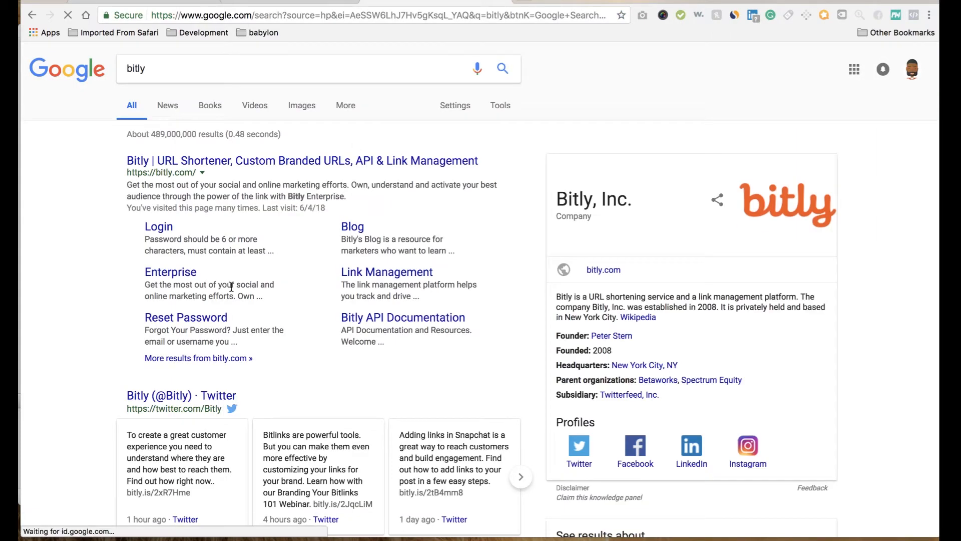
click(220, 167)
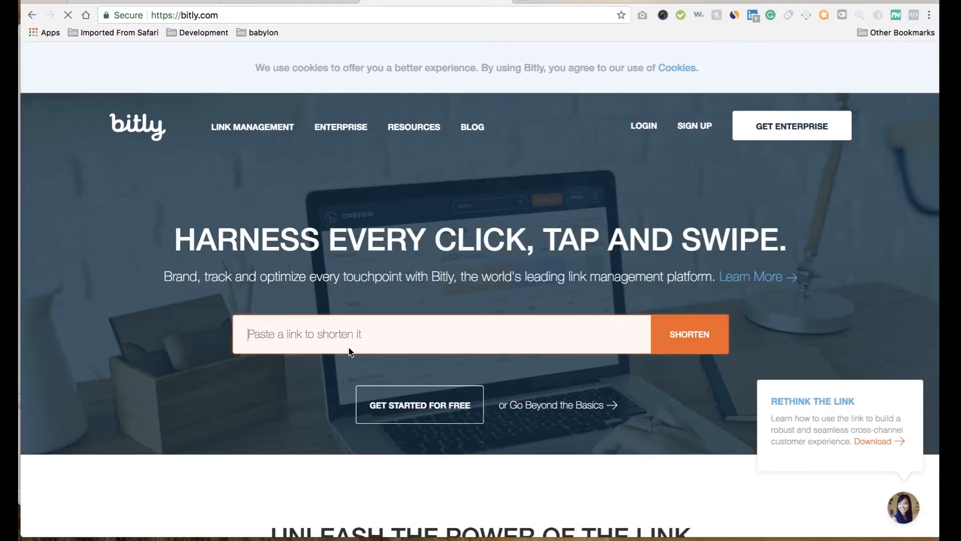
Step: Try to shorten the link google.com with Bitly
text(google.com)
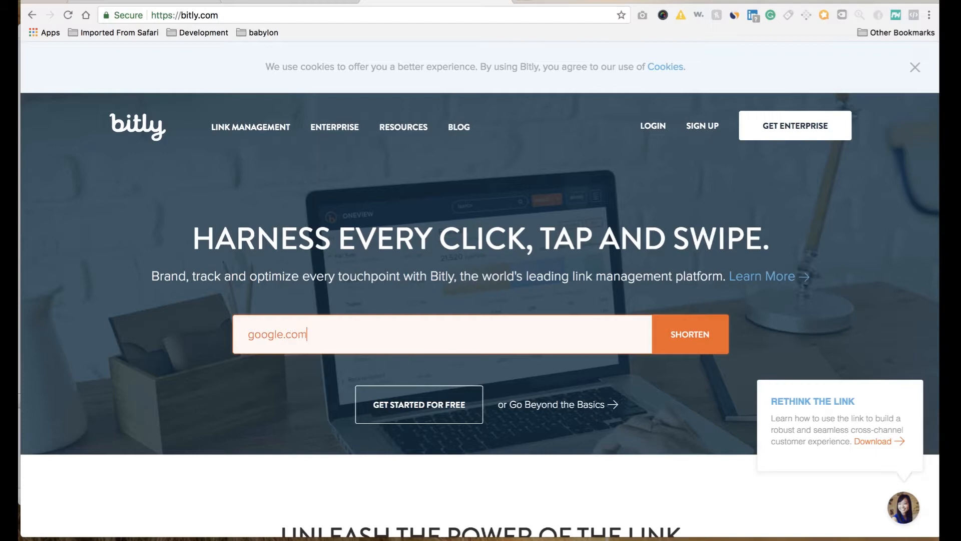
click(689, 336)
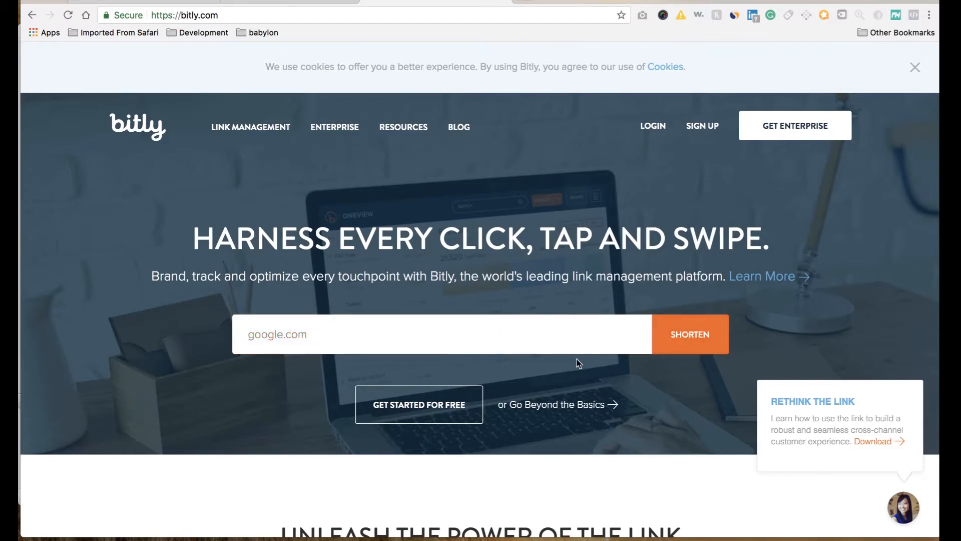
Step: Replace google.com with prowessapparel.com in Bitly's link box and shorten it
double_click(501, 325)
scroll(499, 328, down, 3)
scroll(500, 330, up, 3)
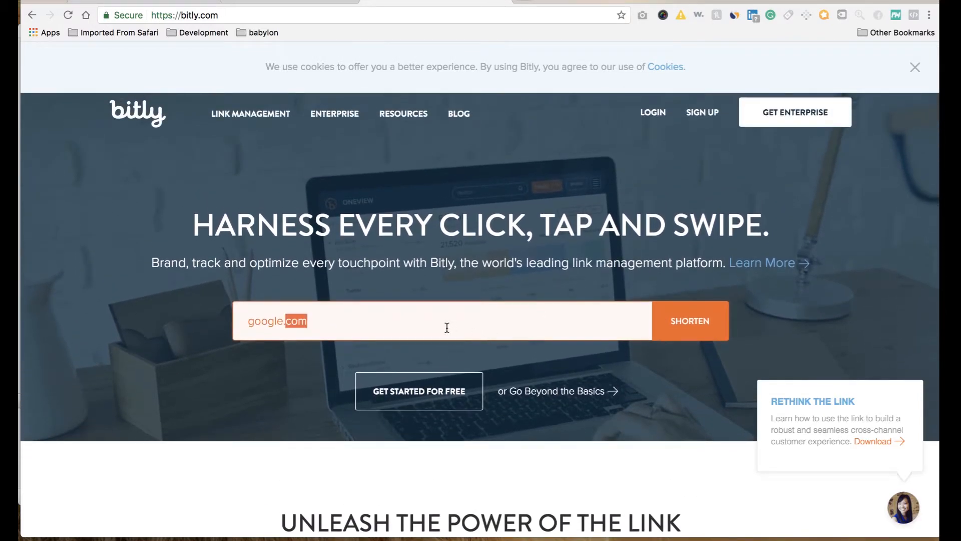
triple_click(447, 328)
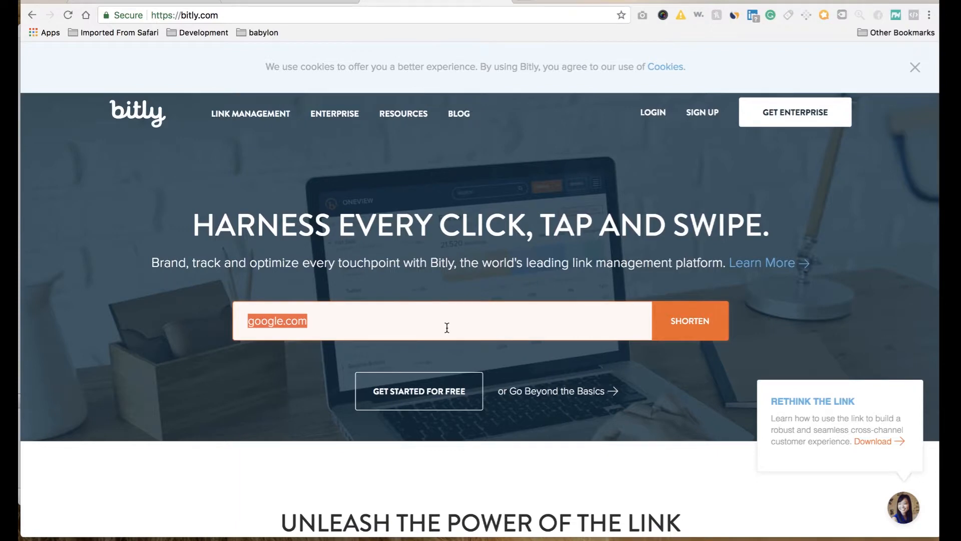
text(prowe)
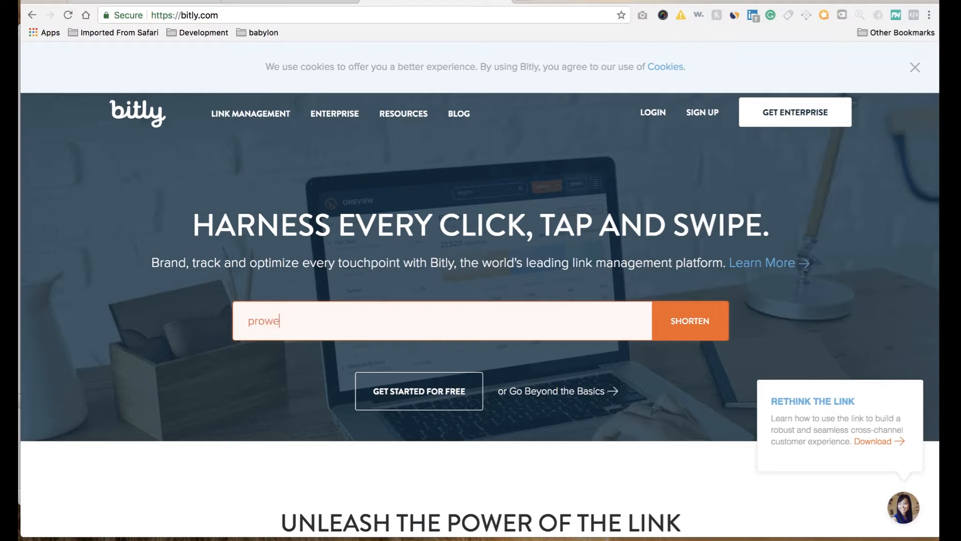
text(ssapparel.com)
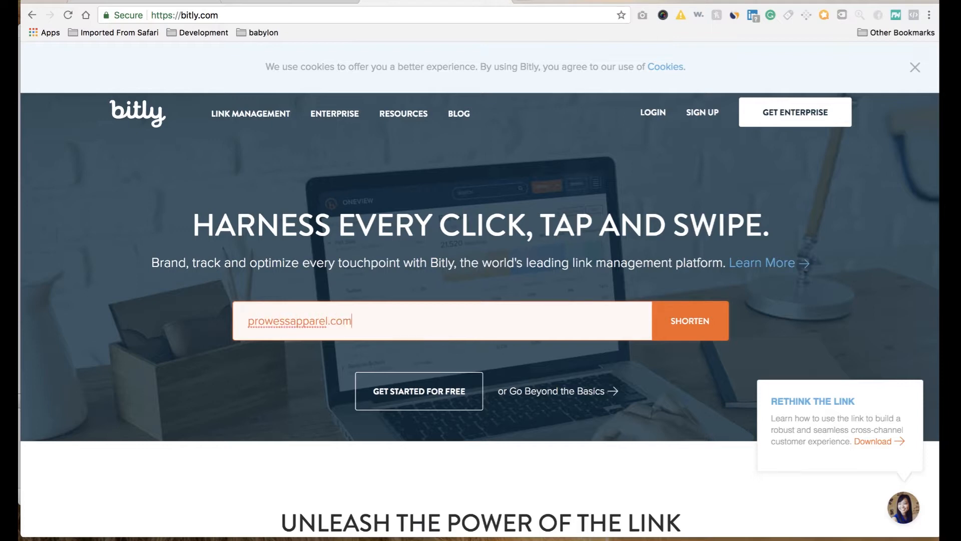
key(Return)
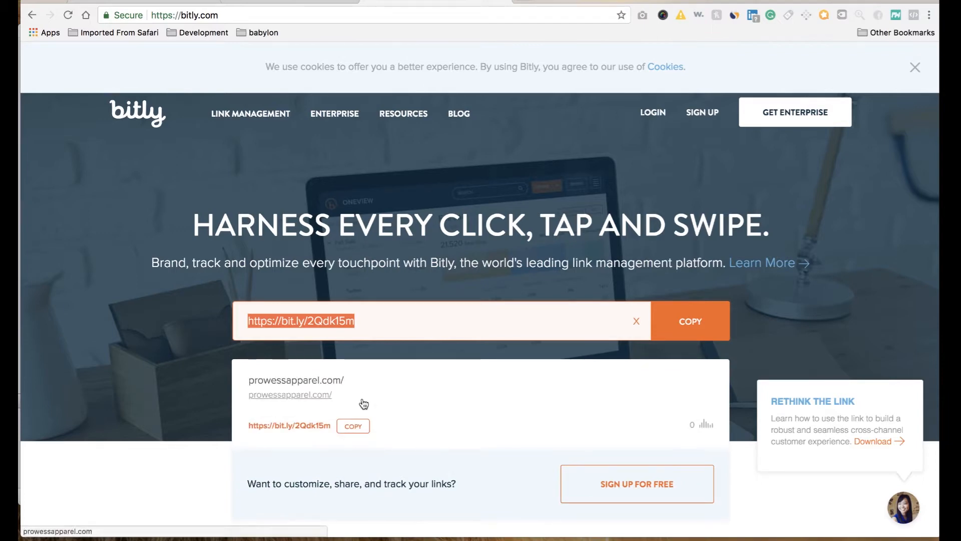
Step: Copy the shortened prowessapparel.com link from Bitly and paste it after the arrow emoji in the Ads Manager ad text
click(353, 428)
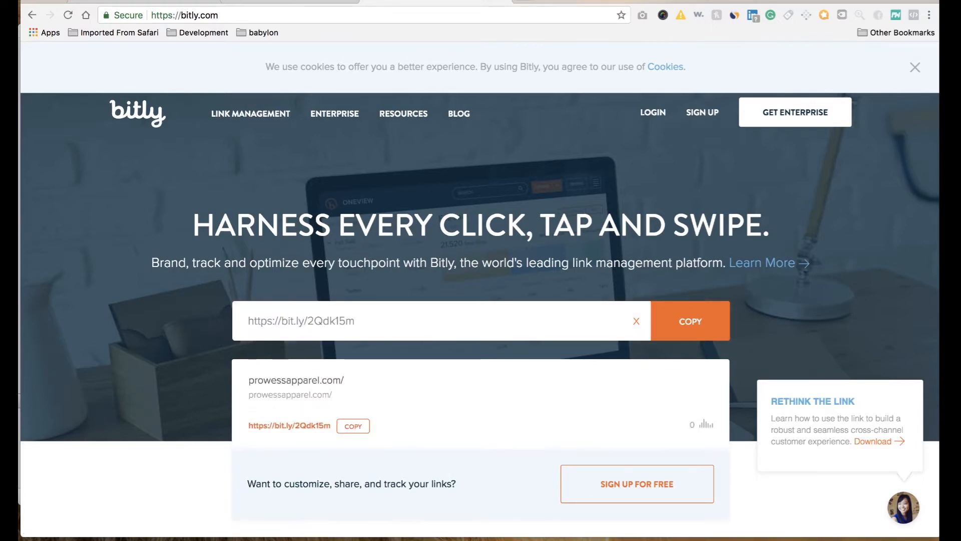
click(253, 2)
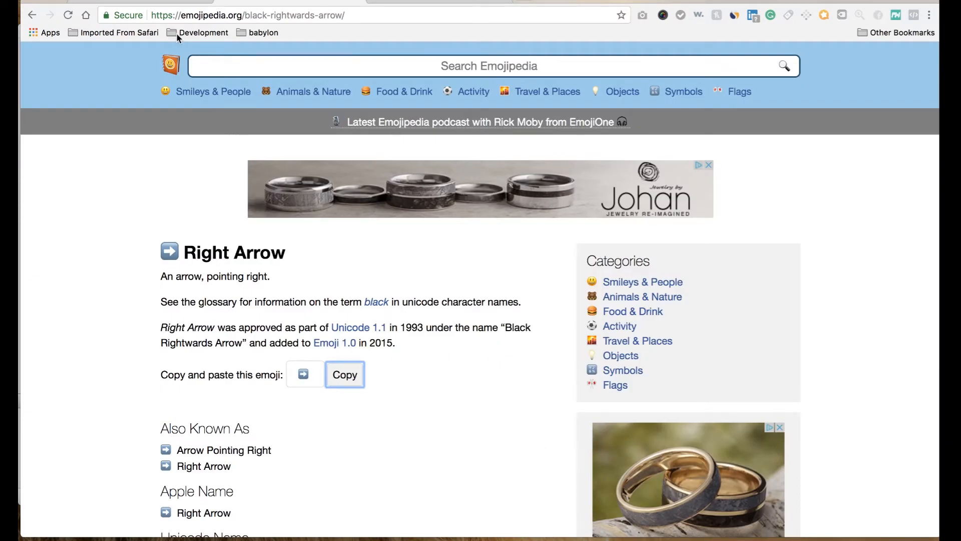
click(165, 4)
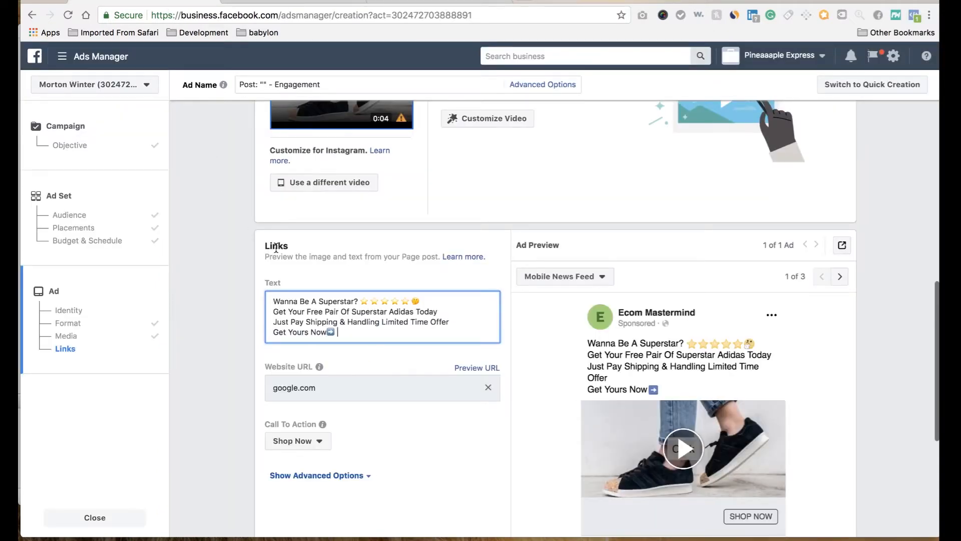
key(super+v)
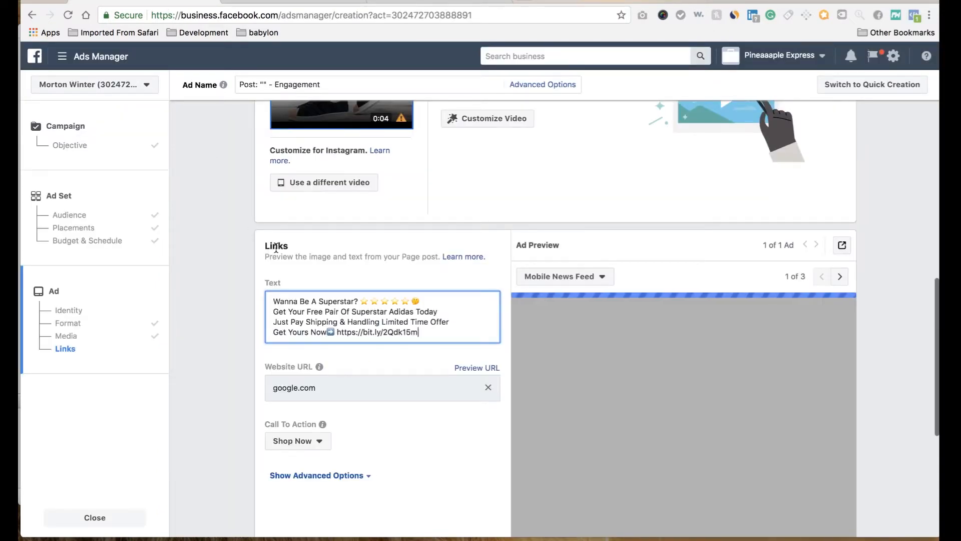
Step: Add a new line reading "Get Yours Now" at the end of the ad text
key(Return)
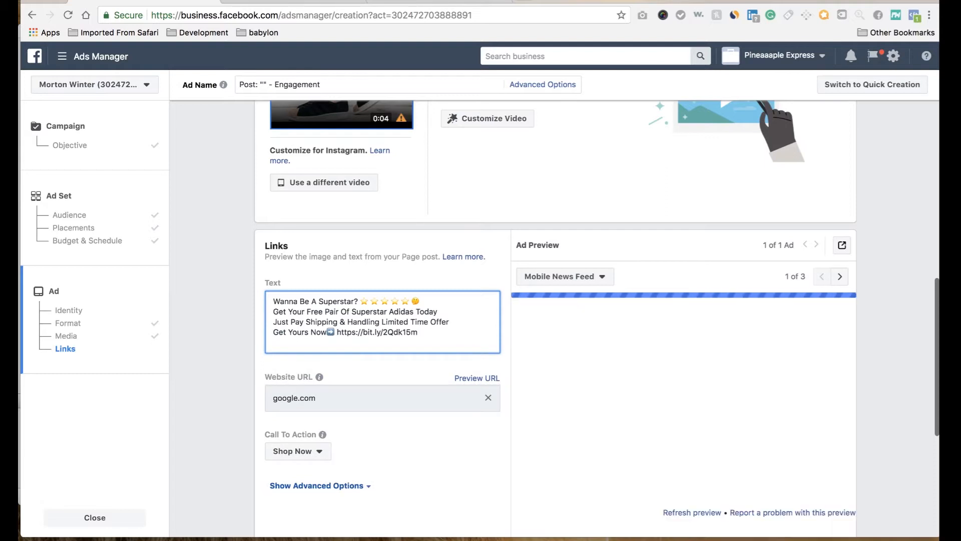
text(Get)
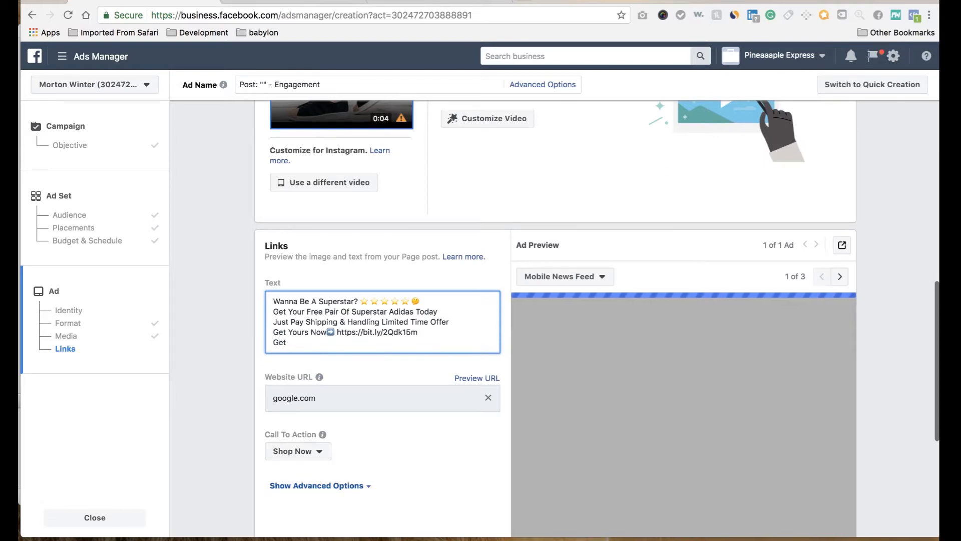
text( Your Now)
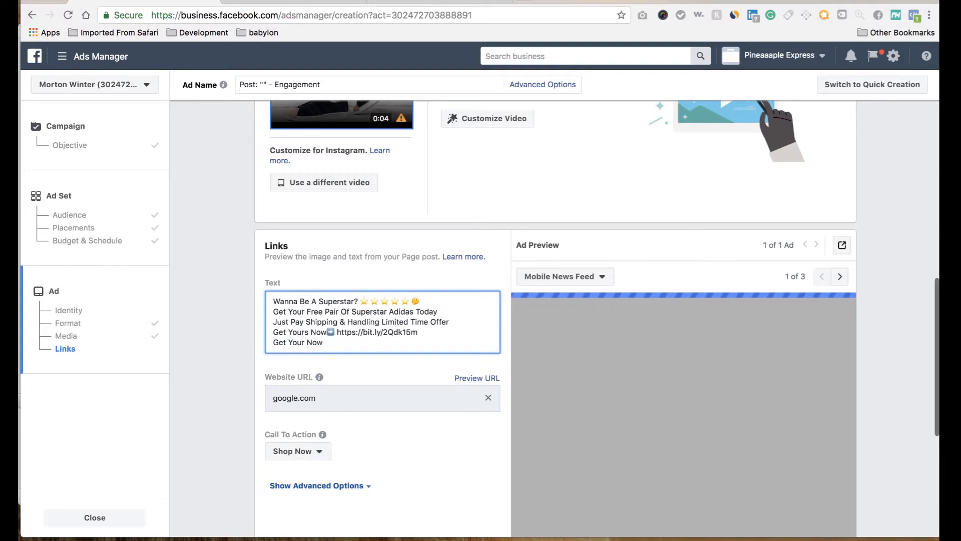
text(s)
Step: Copy the Right Arrow emoji from Emojipedia again and paste it after the second "Get Yours Now" in the ad text
click(286, 1)
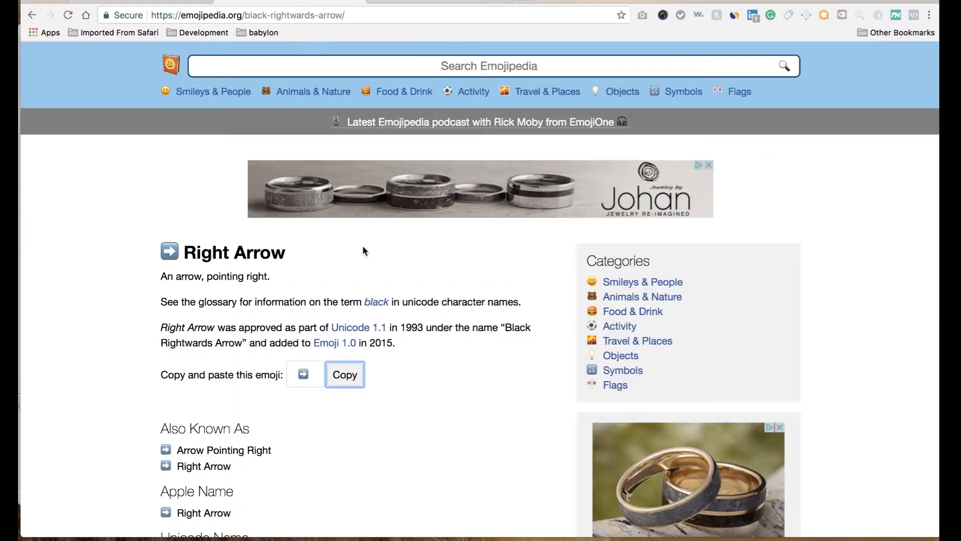
click(345, 375)
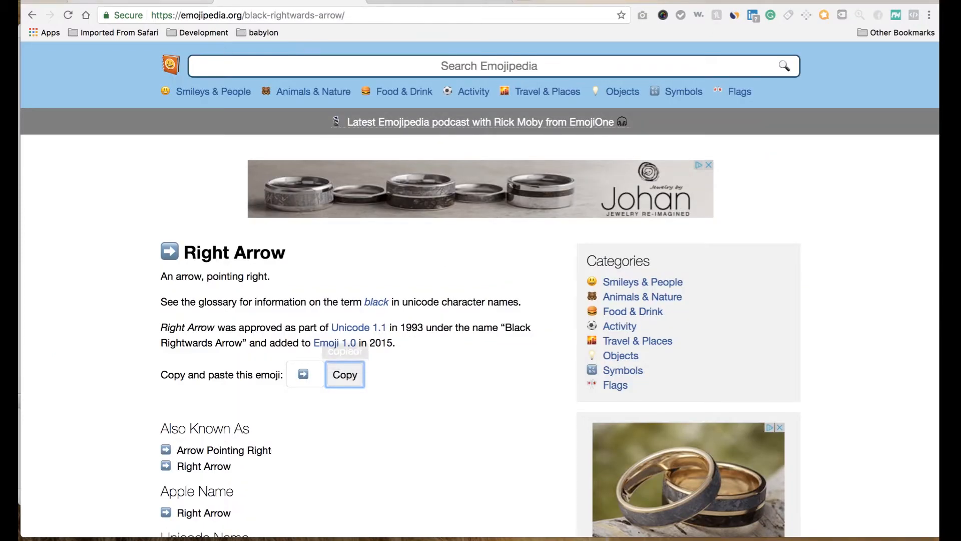
click(173, 1)
key(super+v)
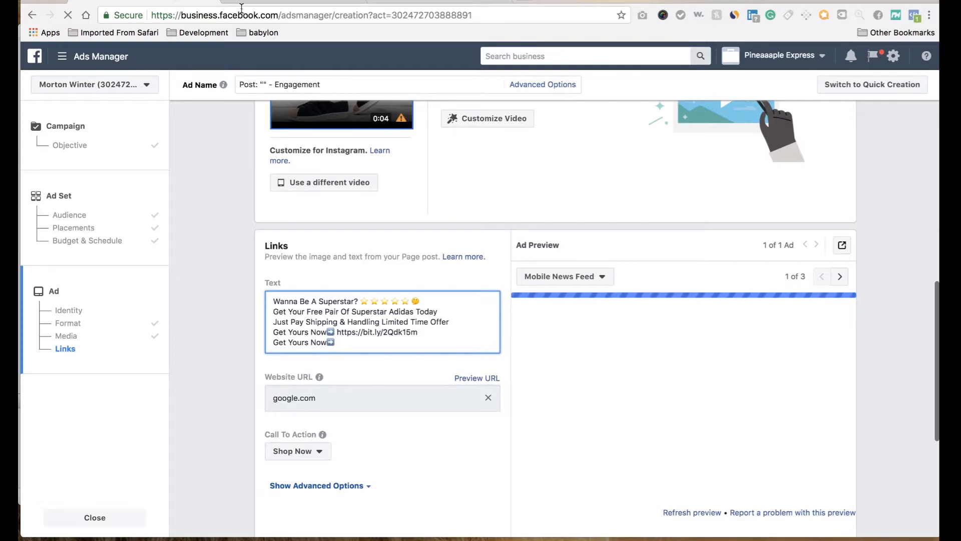
Step: Copy the shortened link from Bitly again and paste it after the second arrow emoji in the ad text
click(405, 3)
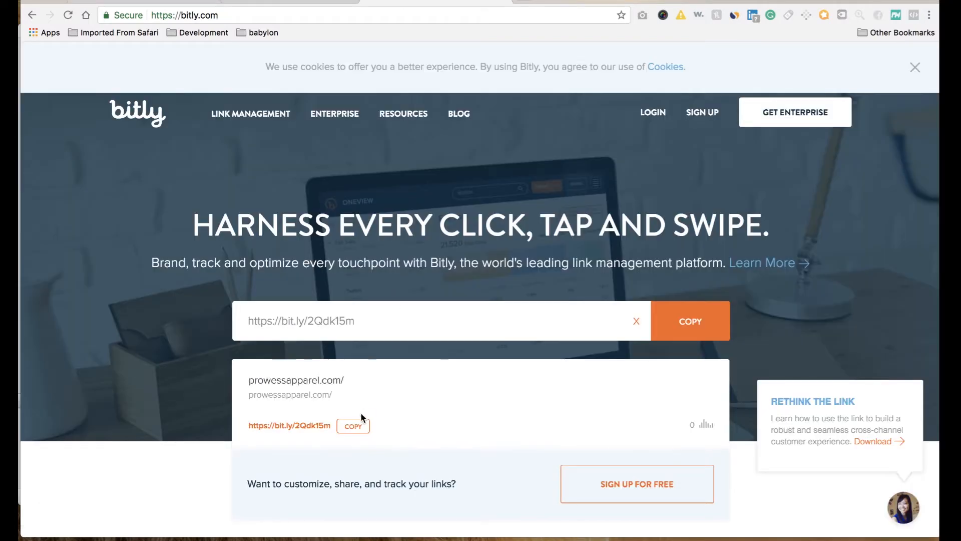
click(353, 425)
click(149, 2)
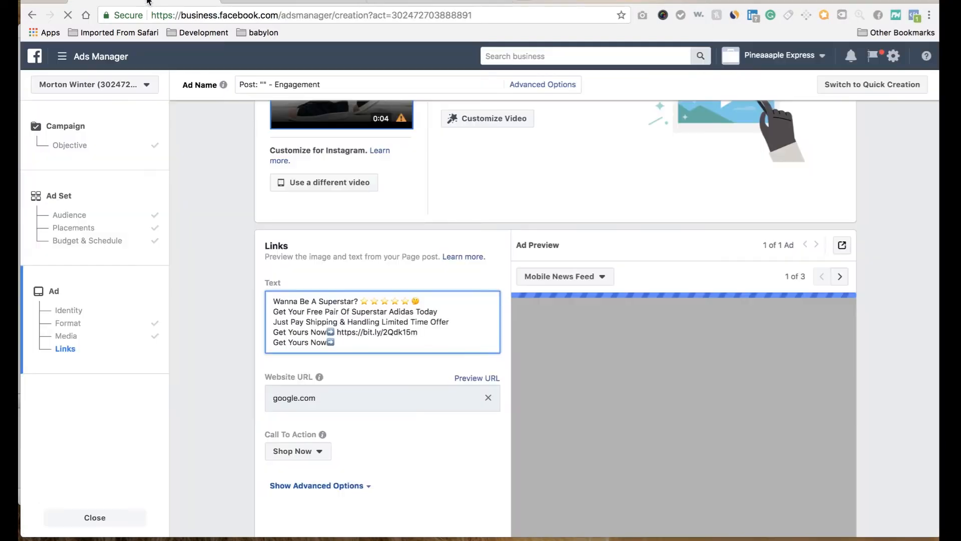
key(super+v)
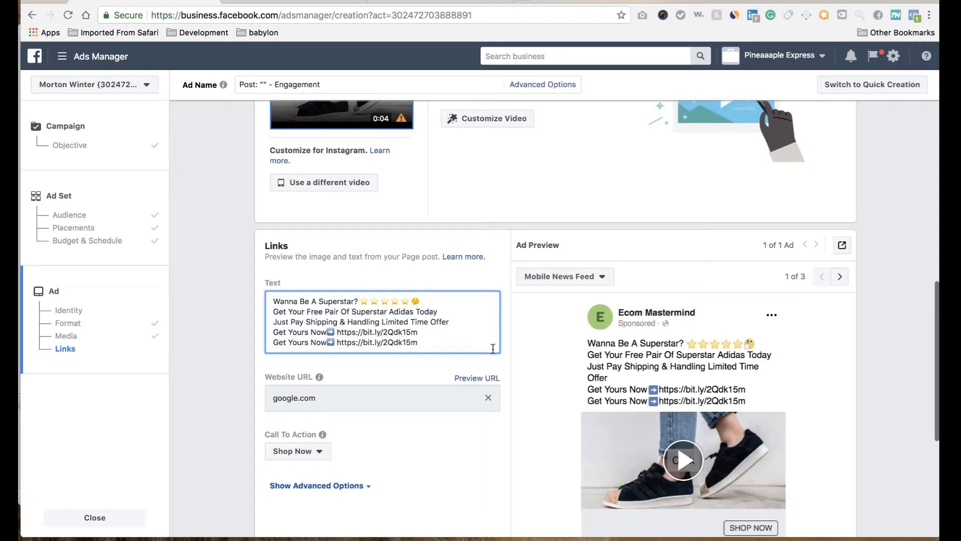
Step: Show the ad's advanced options with the conversion tracking settings, and confirm the ad to publish the campaign
scroll(540, 386, down, 3)
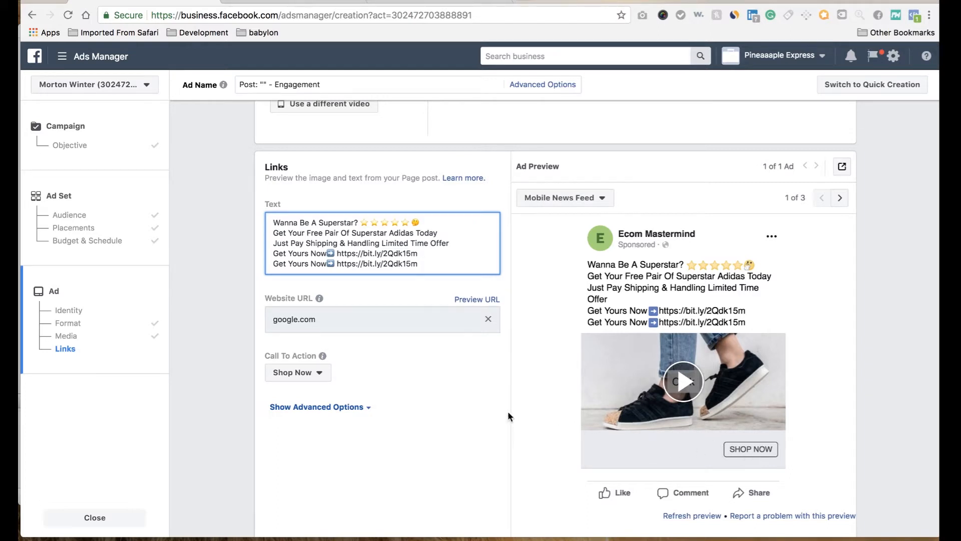
scroll(505, 413, down, 2)
scroll(506, 418, down, 1)
click(364, 319)
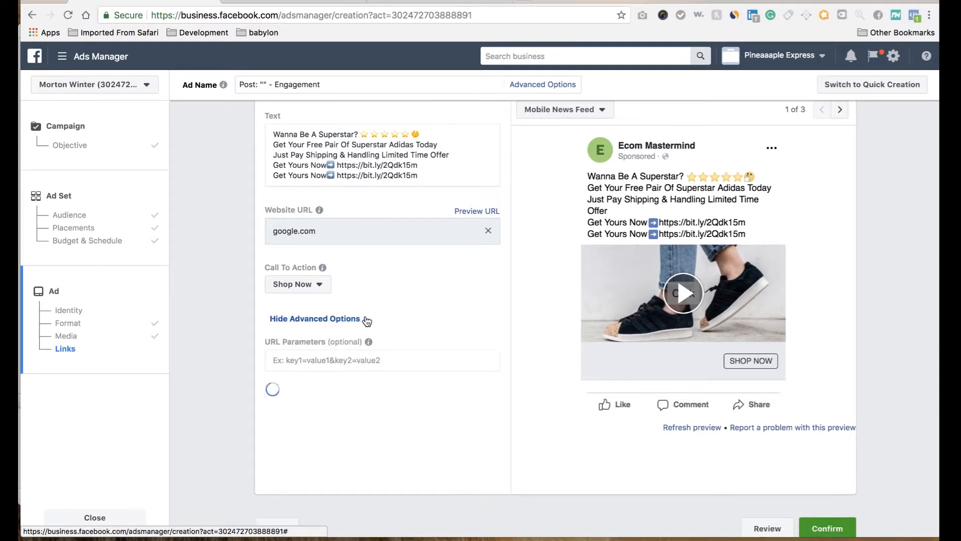
scroll(445, 403, down, 2)
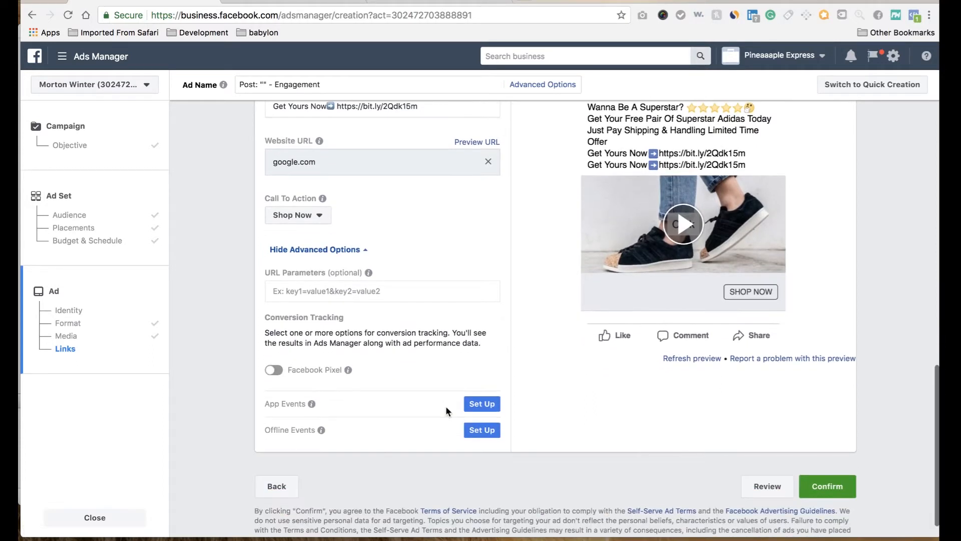
mouse_move(335, 364)
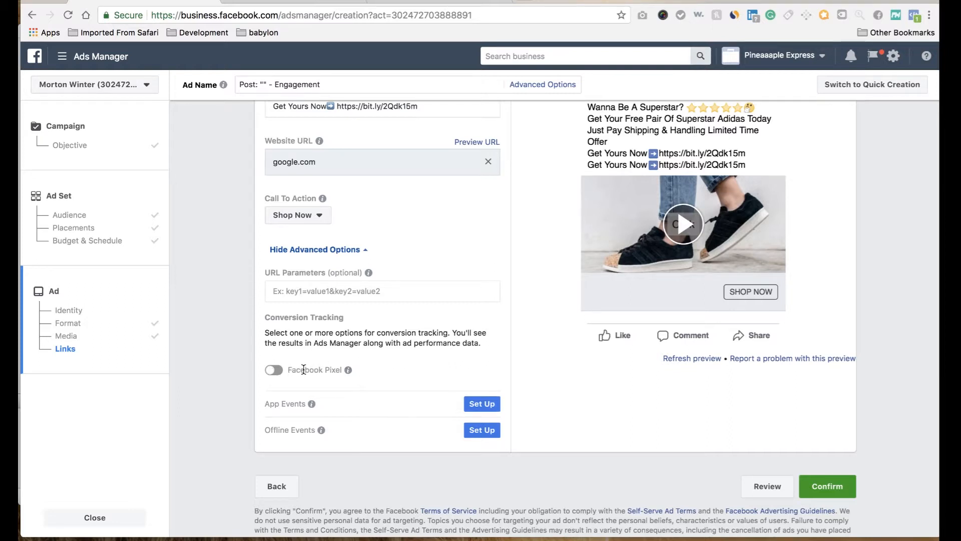
mouse_move(353, 373)
click(828, 488)
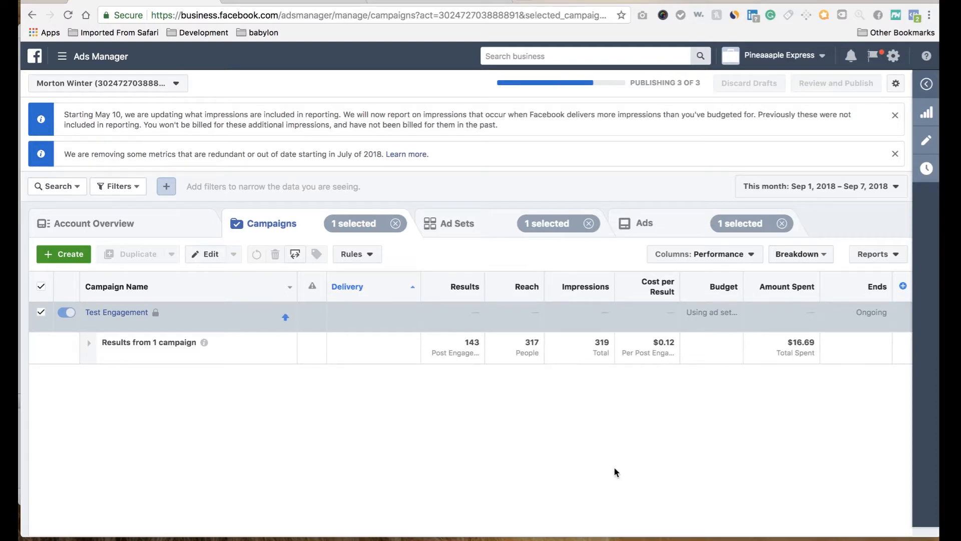
Step: Switch the Test Engagement campaign off and back on
mouse_move(99, 306)
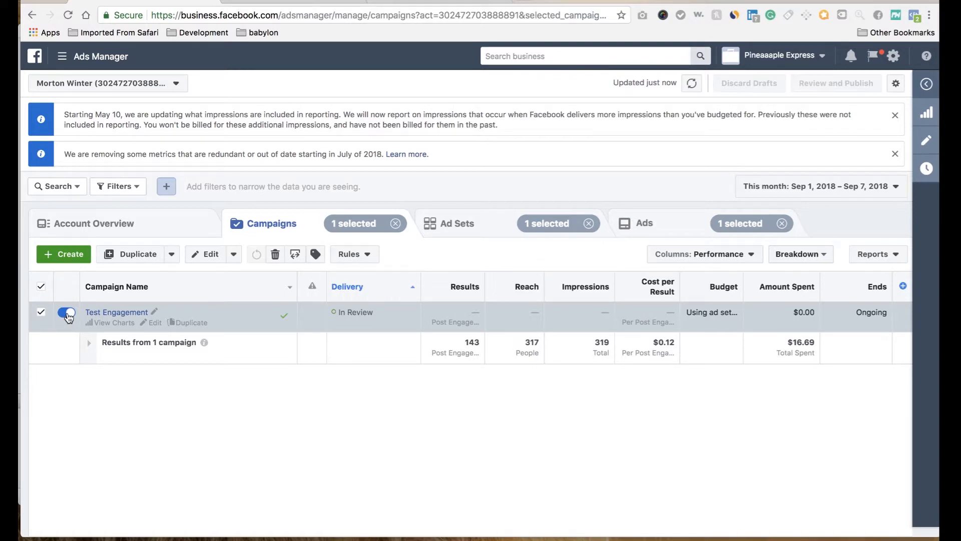
click(68, 314)
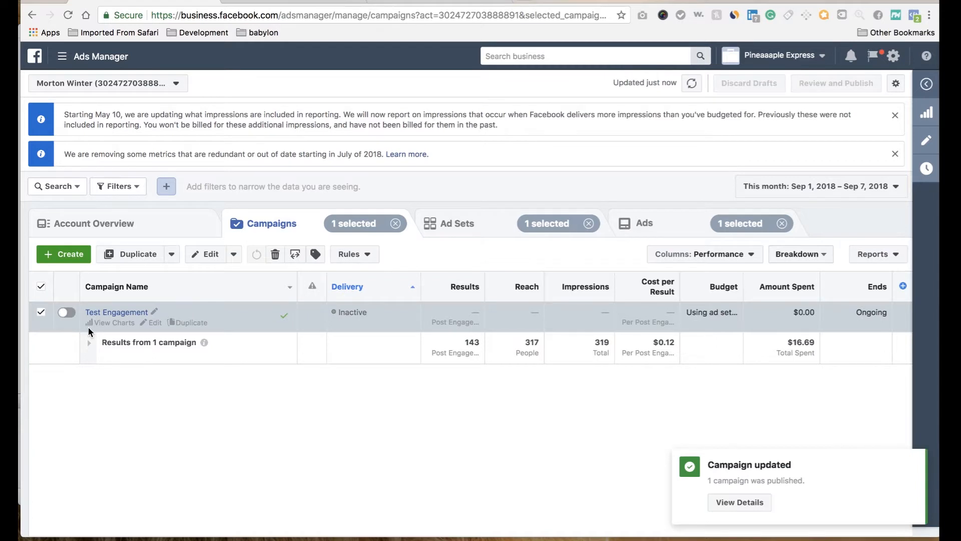
click(66, 312)
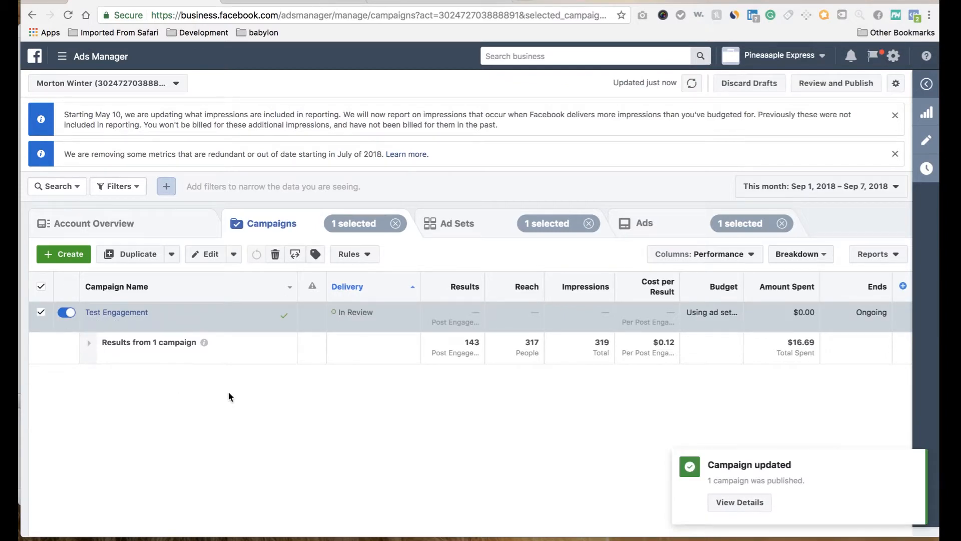
Step: Duplicate the Test Engagement campaign with one copy
mouse_move(173, 325)
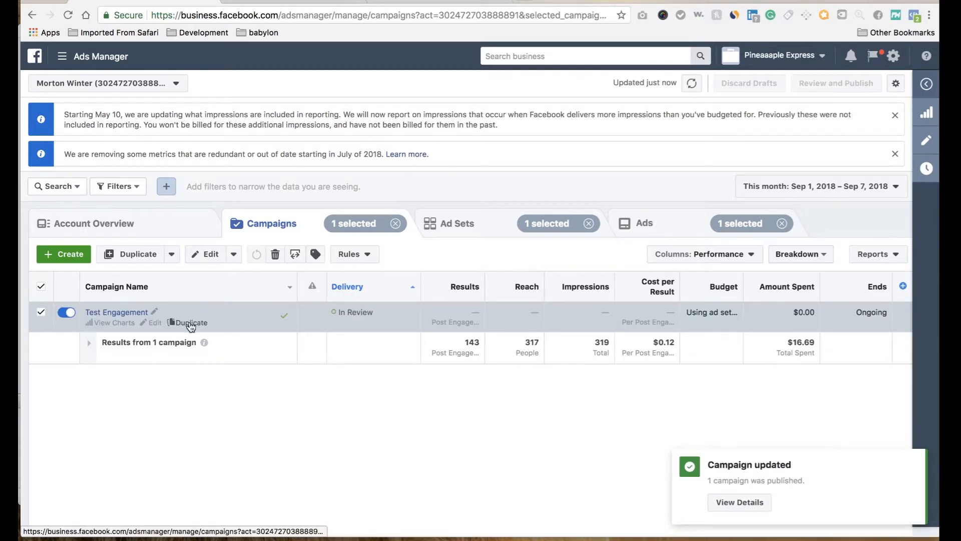
click(190, 324)
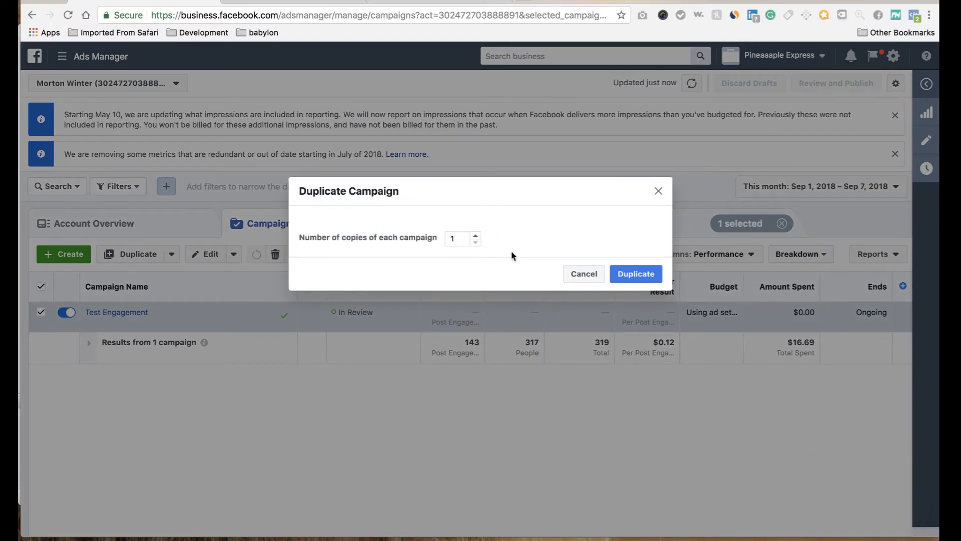
click(627, 271)
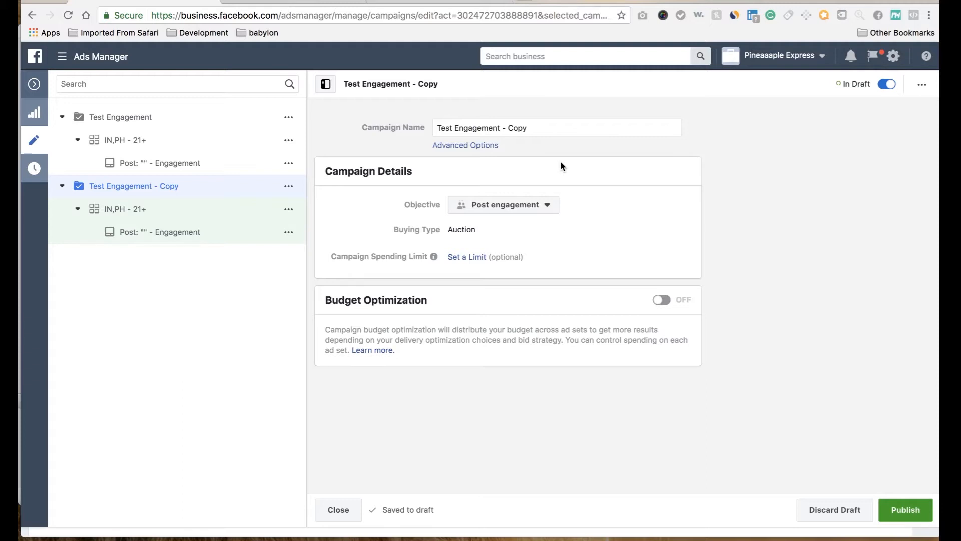
Step: Change the objective of the Test Engagement - Copy campaign to Conversions and accept the settings reset
click(549, 205)
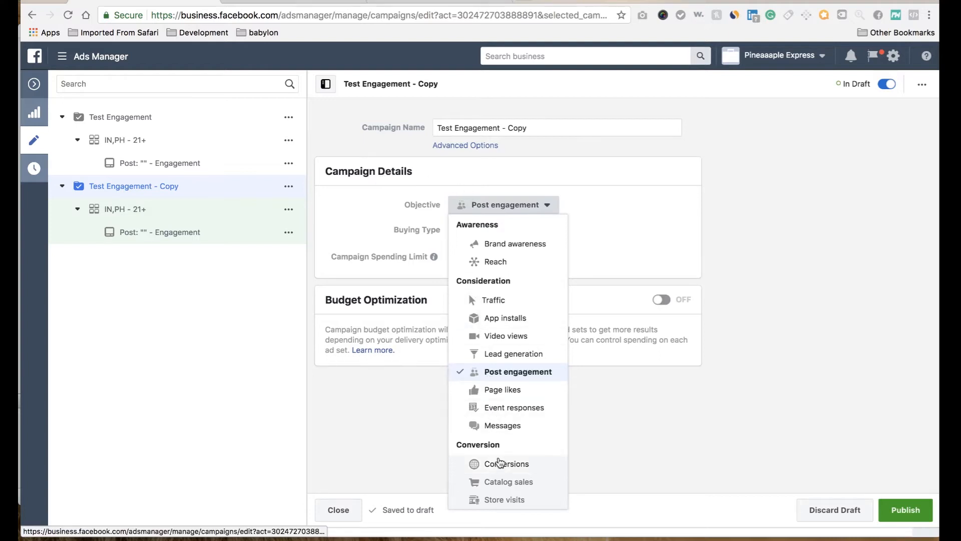
click(500, 463)
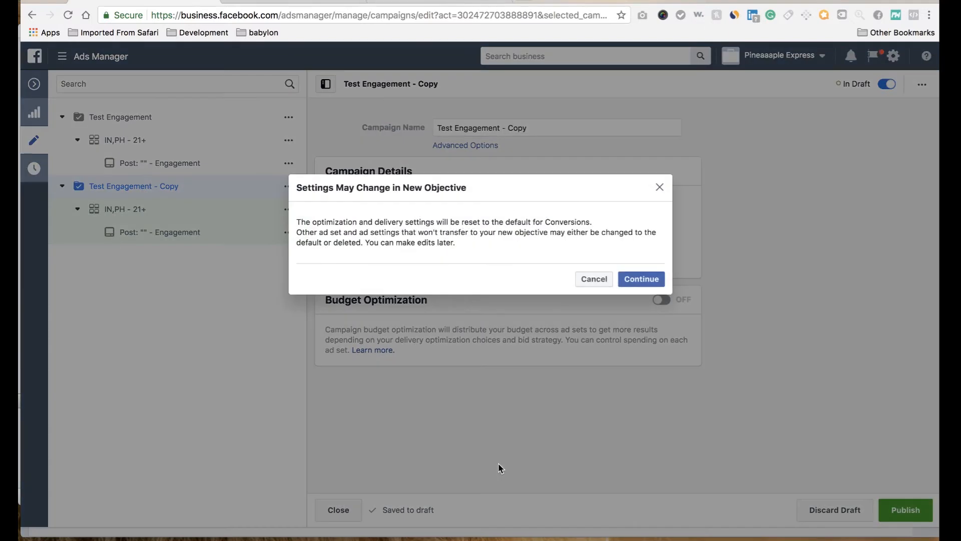
click(649, 282)
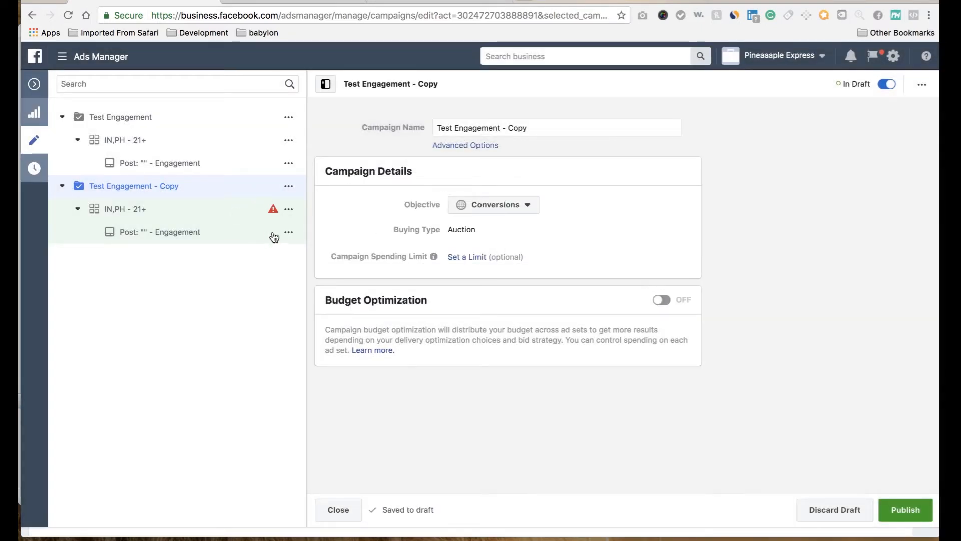
Step: Try twice to publish the Test Engagement - Copy campaign with its ad set and ad
click(912, 509)
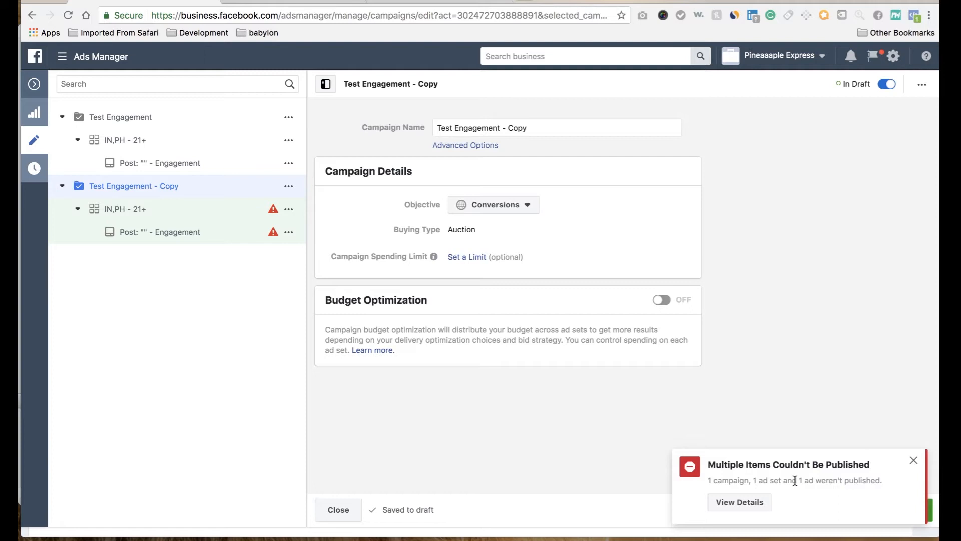
click(915, 459)
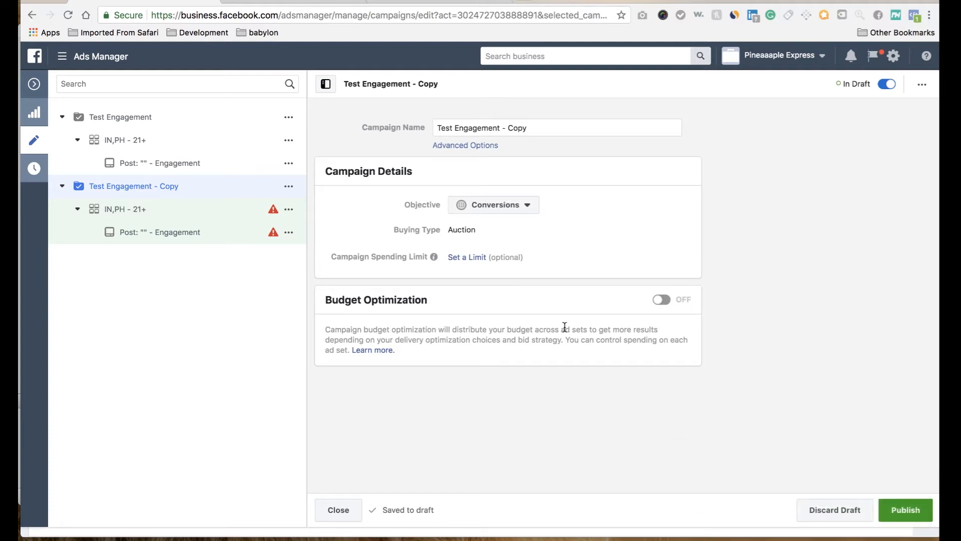
click(896, 515)
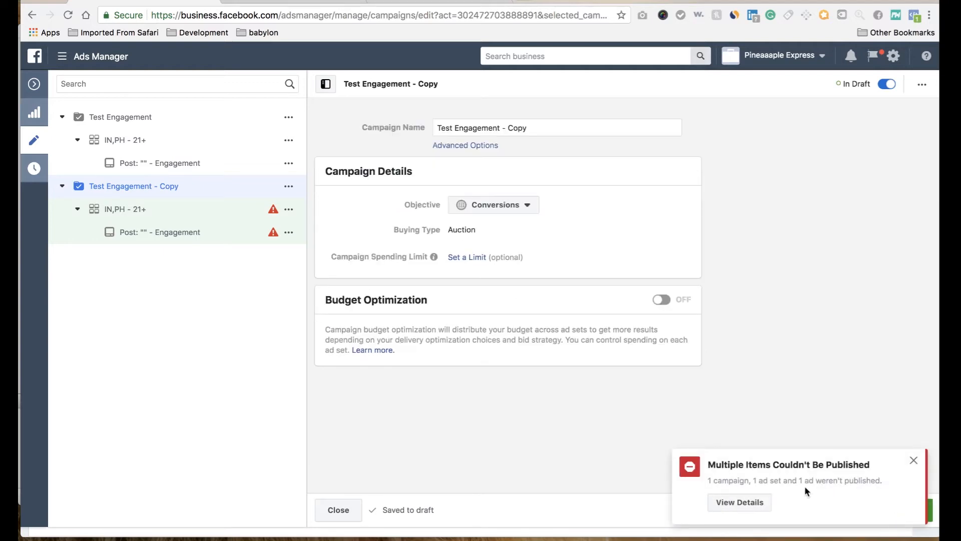
Step: Leave the campaign editor without publishing the drafts and open the Test Engagement - Copy campaign's ad for editing, dismissing the error notification
click(343, 515)
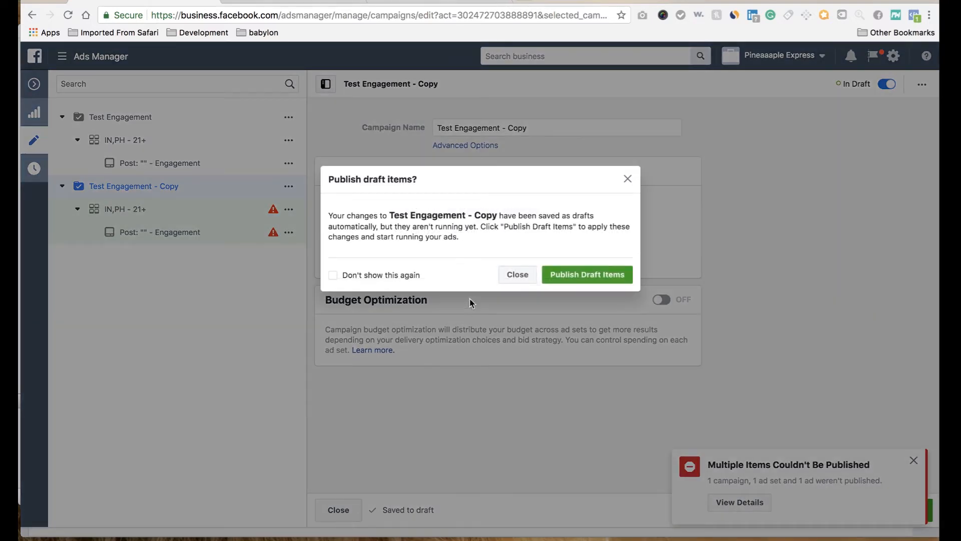
click(512, 278)
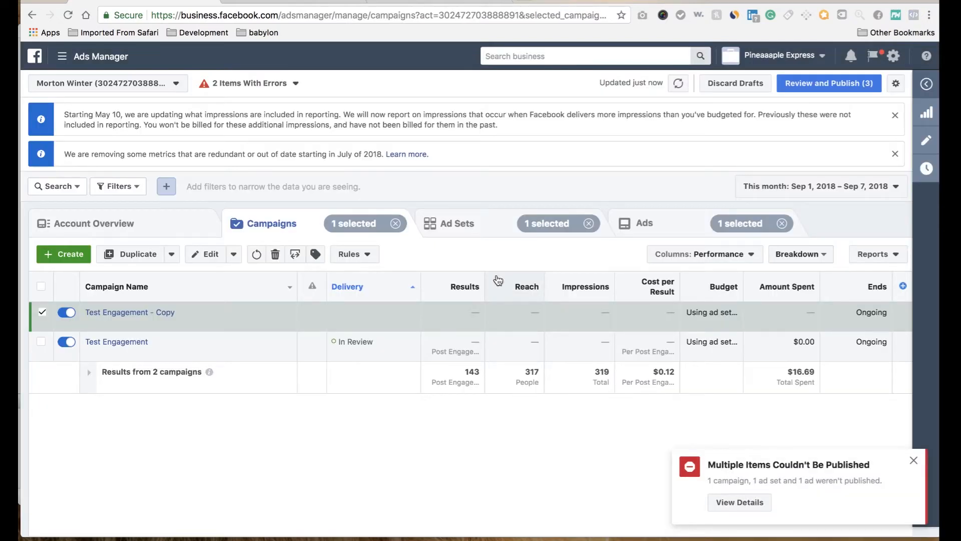
click(146, 316)
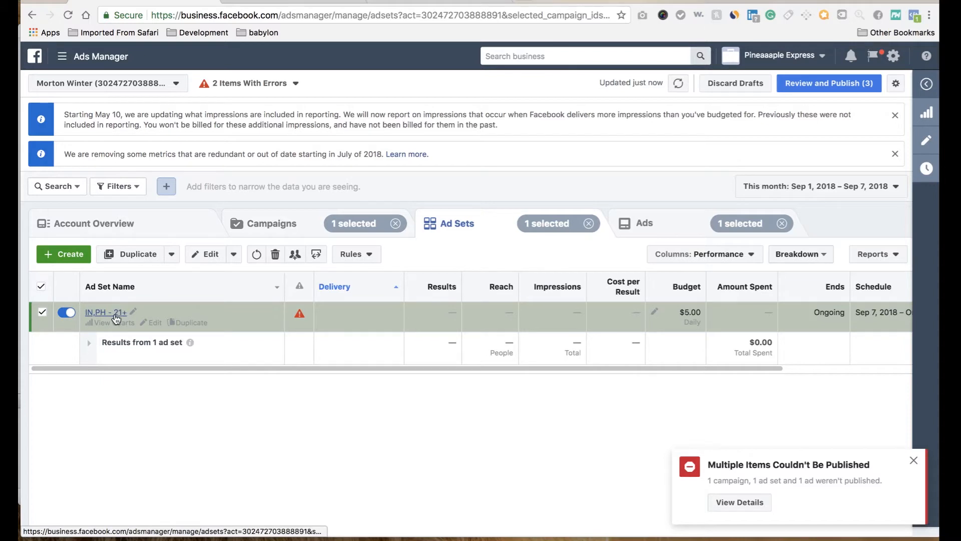
click(115, 314)
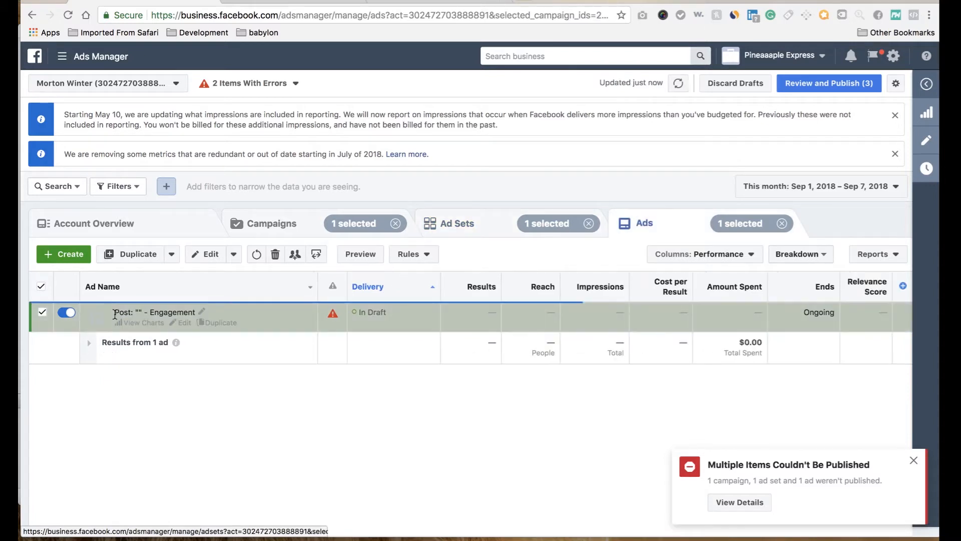
click(209, 261)
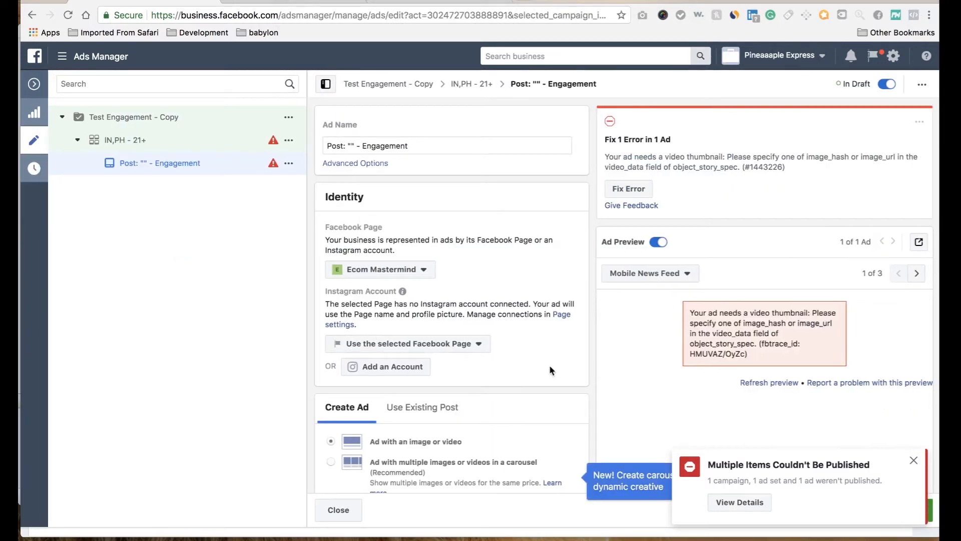
click(914, 460)
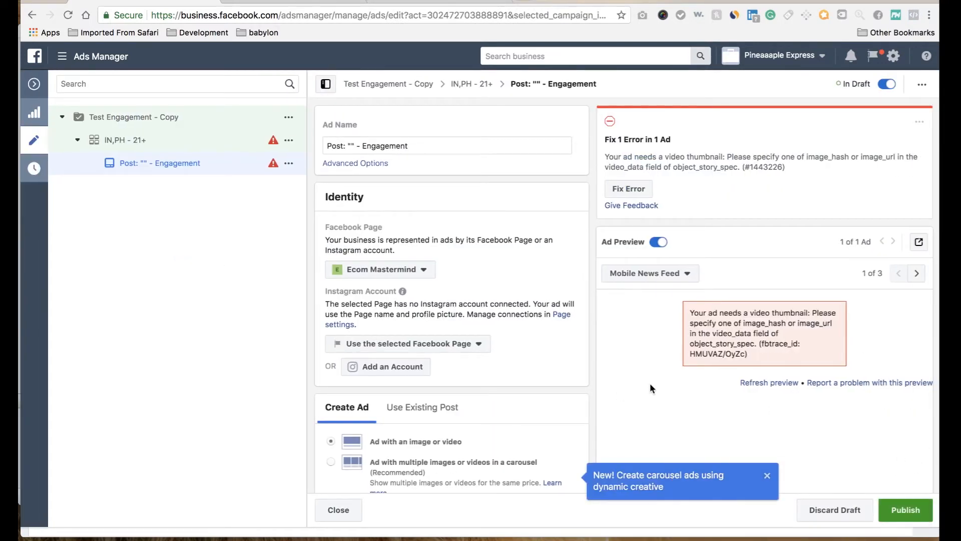
Step: Clear the video from the ad and reselect the four-second 600 × 286 shoe video from the account videos
scroll(571, 377, down, 10)
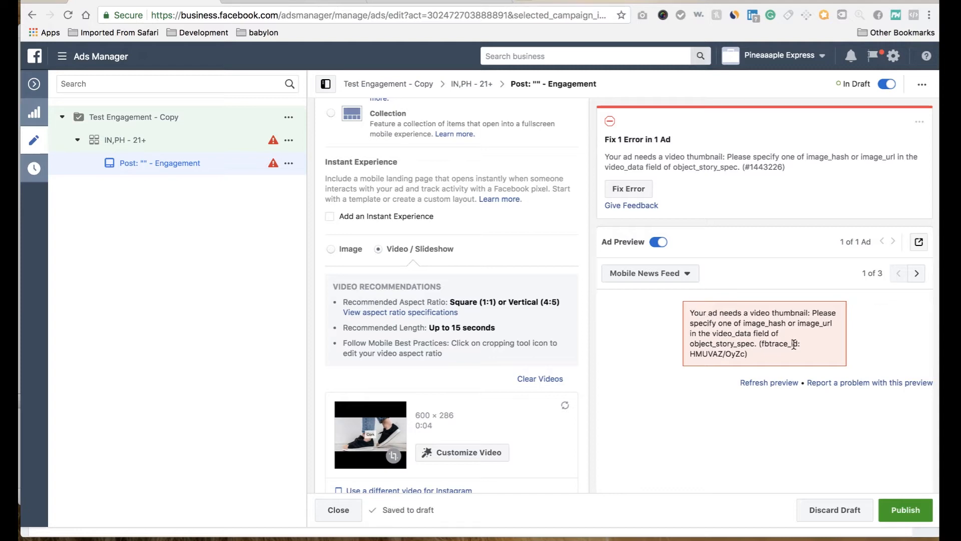
click(540, 380)
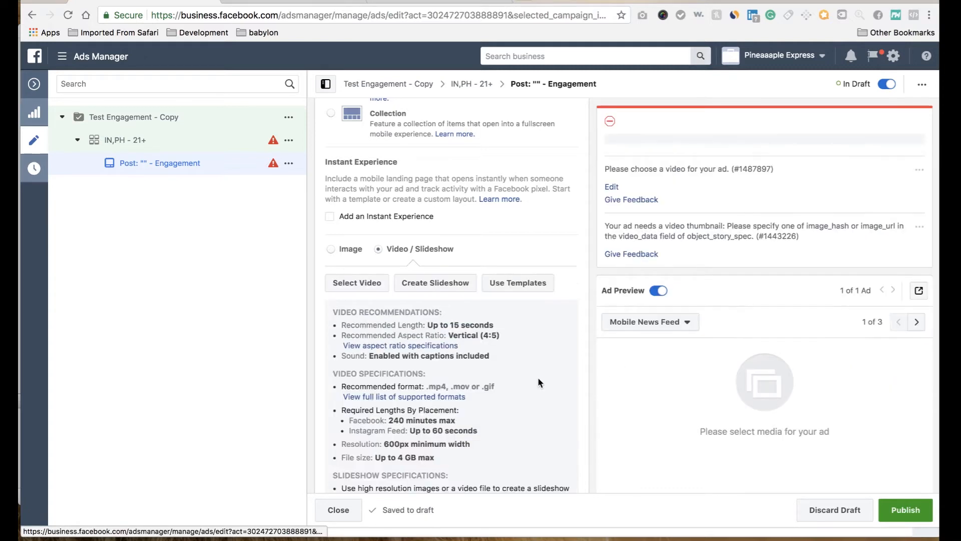
click(353, 282)
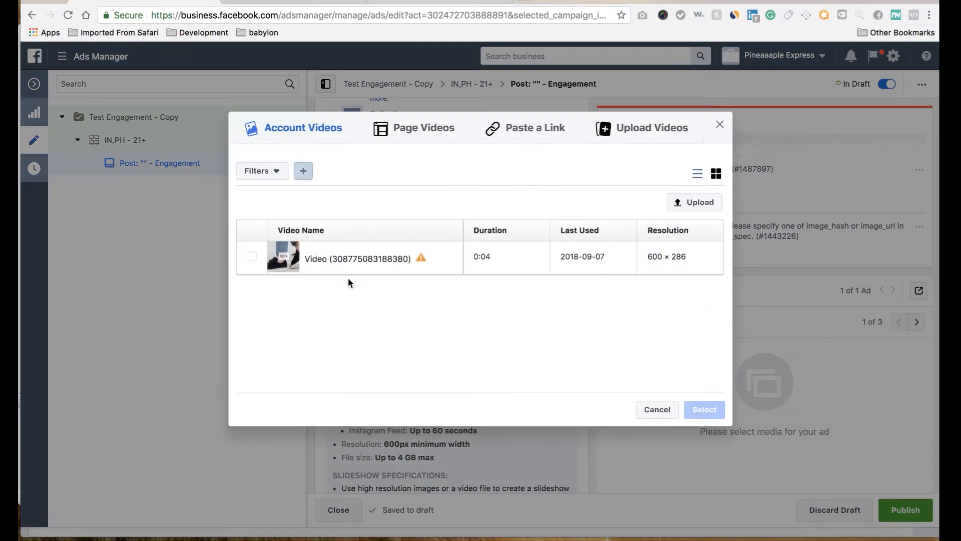
mouse_move(347, 269)
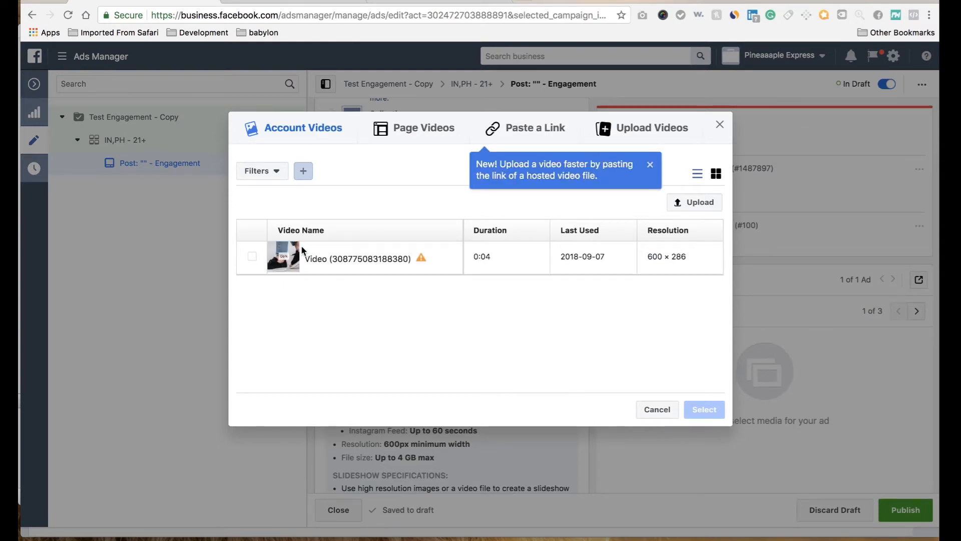
click(250, 261)
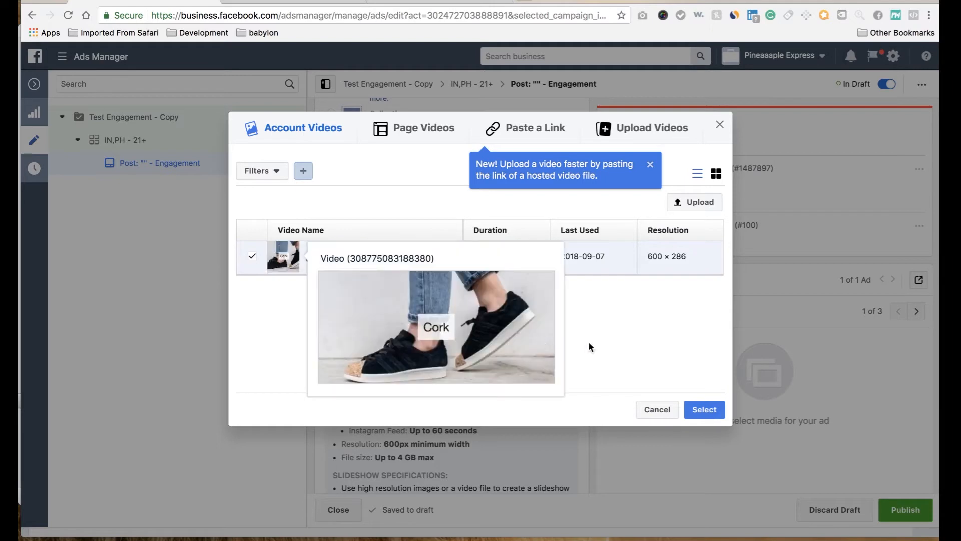
click(704, 410)
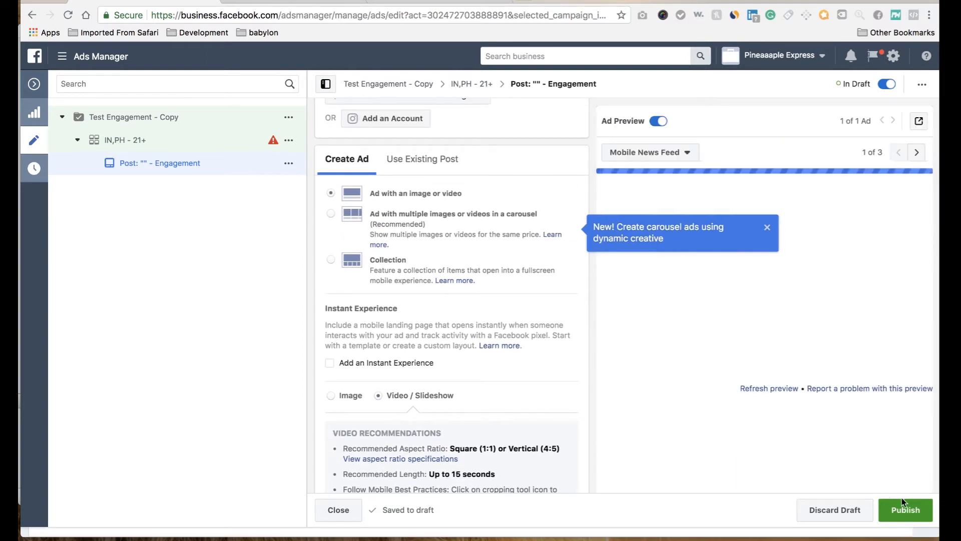
Step: Try to publish the Test Engagement - Copy drafts from the ad editor and dismiss the carousel tip and the publishing notification
click(906, 510)
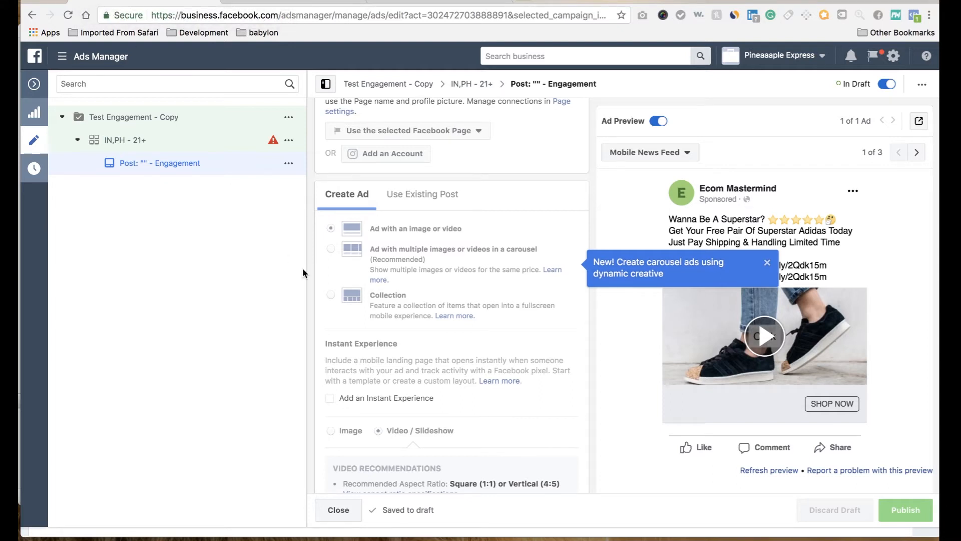
click(767, 263)
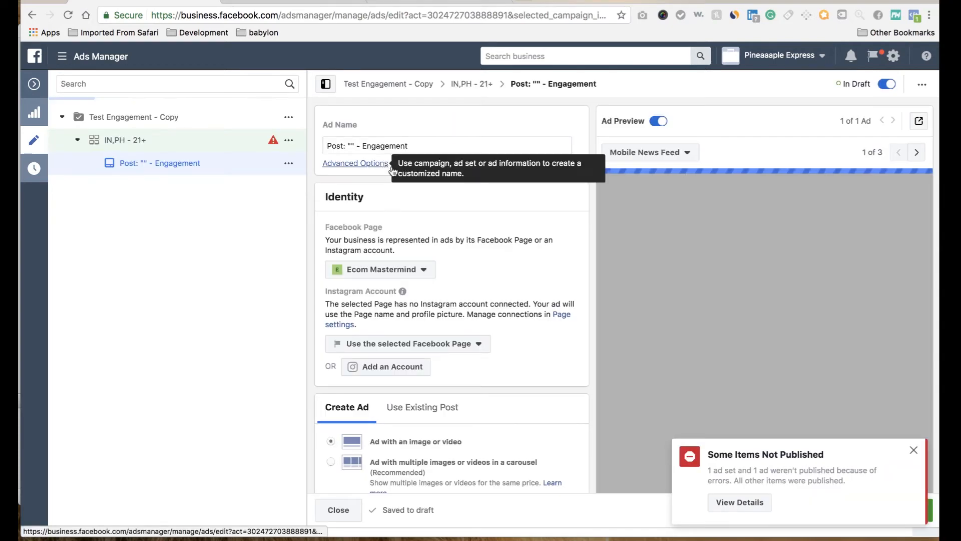
click(914, 451)
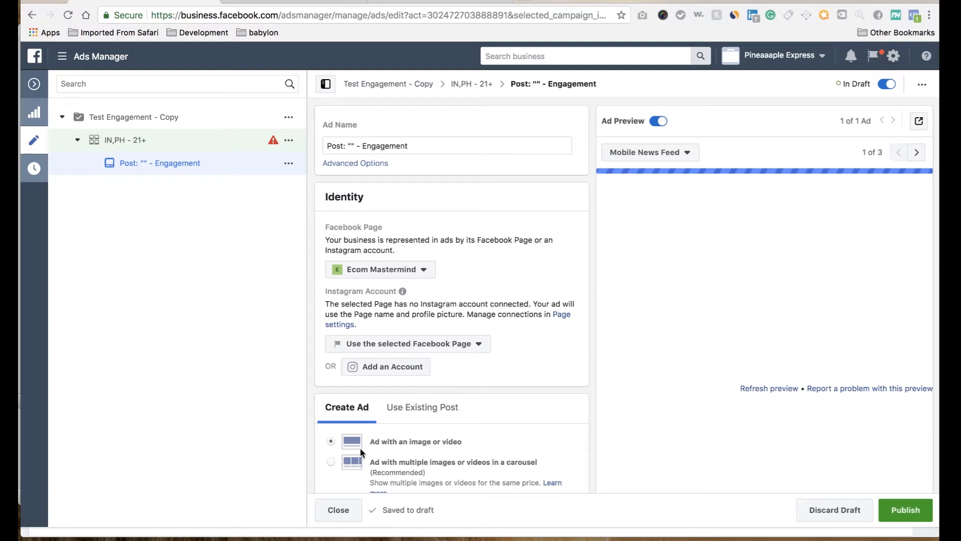
Step: Set the website conversion event of the copied campaign's IN,PH - 21+ ad set to Purchase after reviewing the available events
click(156, 143)
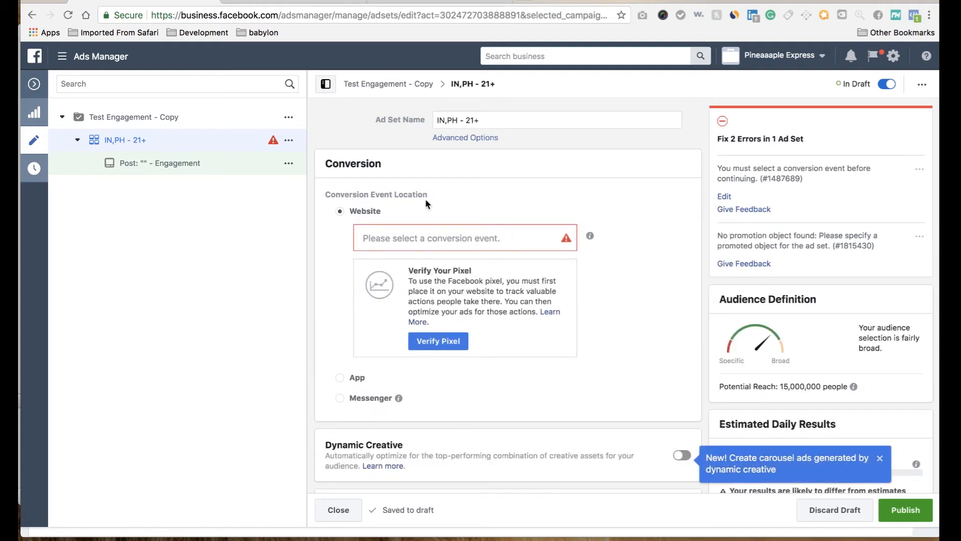
click(421, 235)
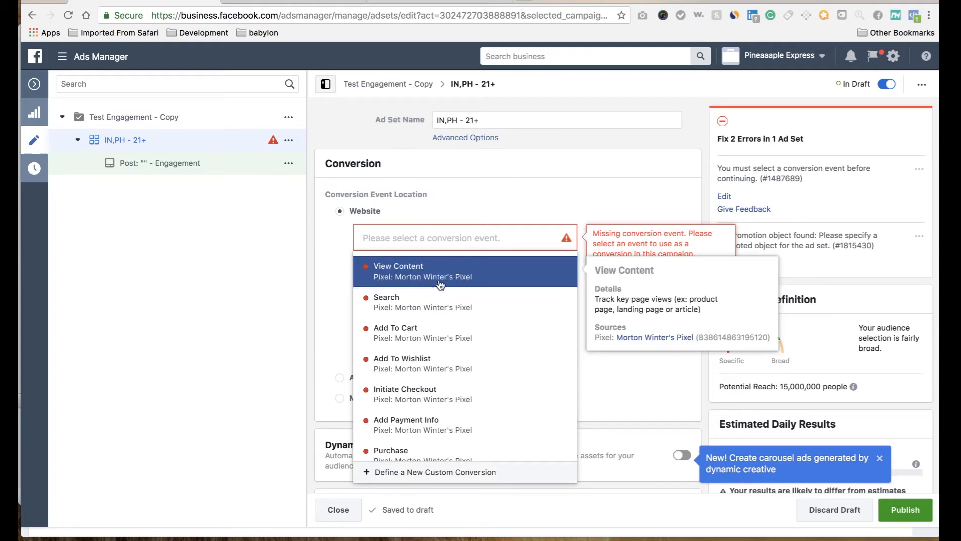
scroll(417, 401, down, 1)
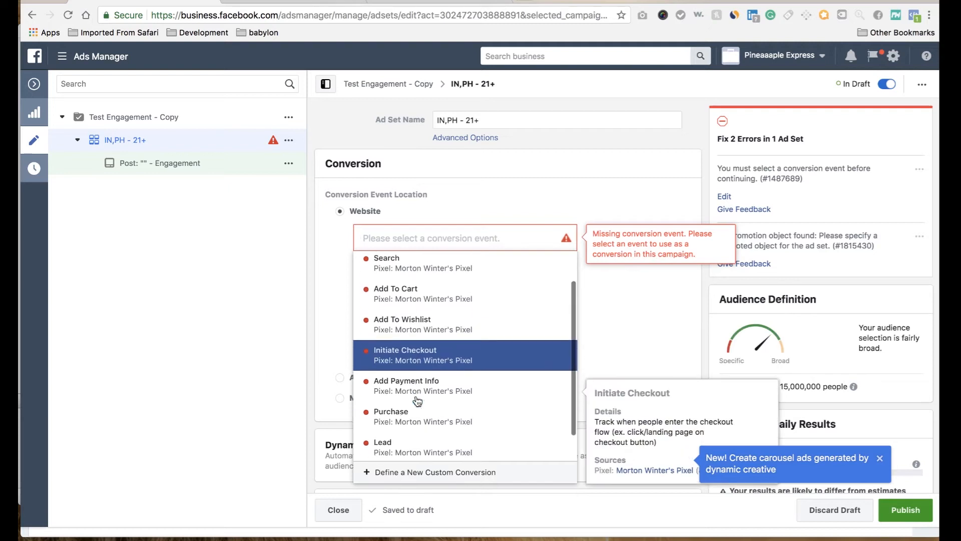
scroll(417, 400, down, 1)
scroll(419, 389, up, 1)
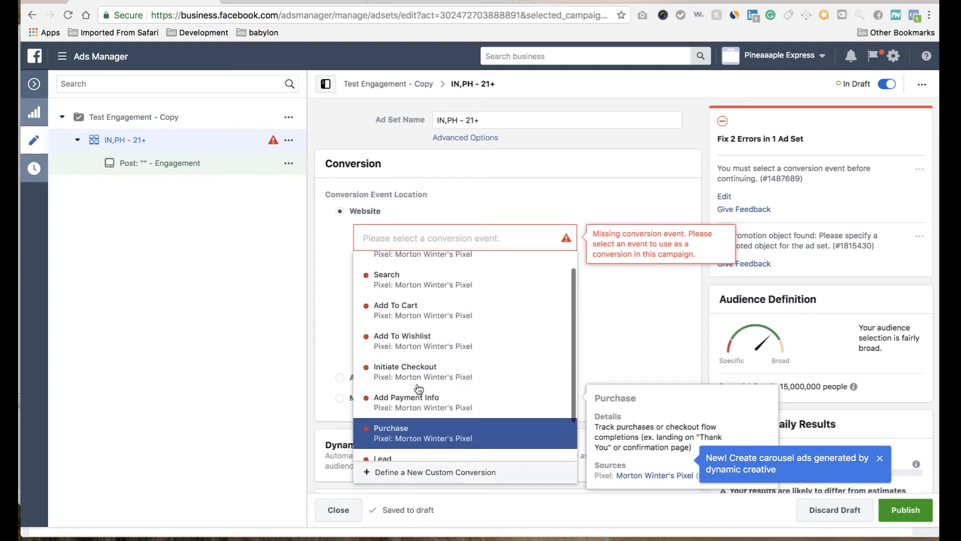
scroll(419, 390, up, 1)
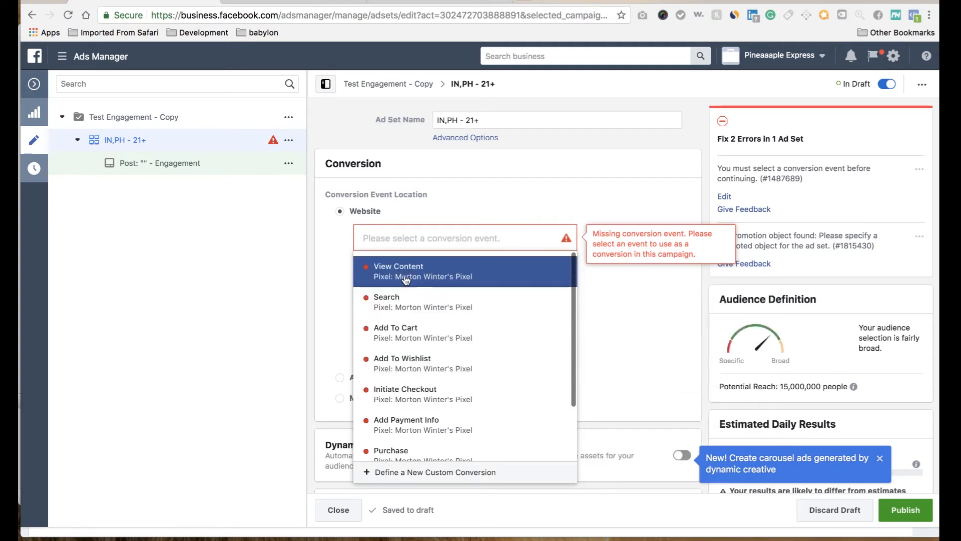
mouse_move(406, 279)
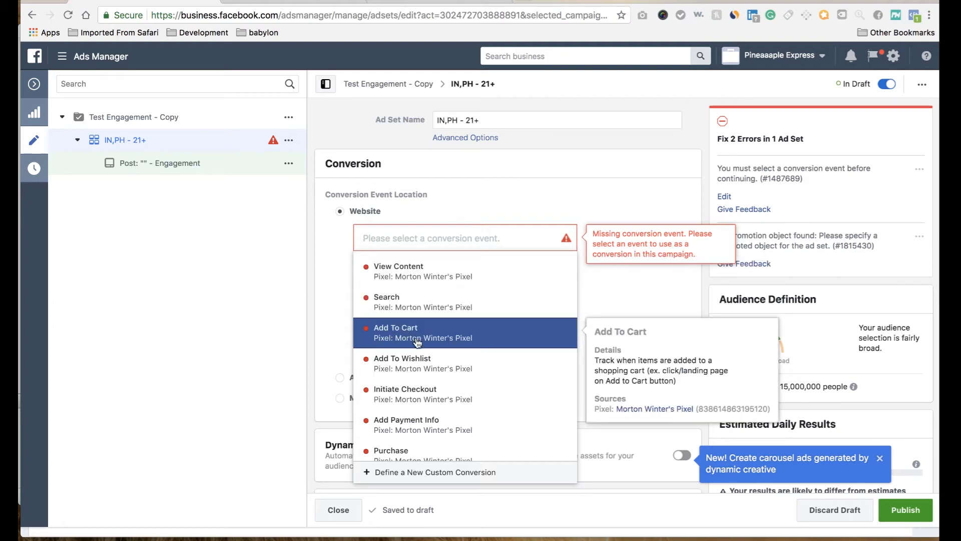
scroll(416, 364, down, 1)
scroll(415, 363, down, 2)
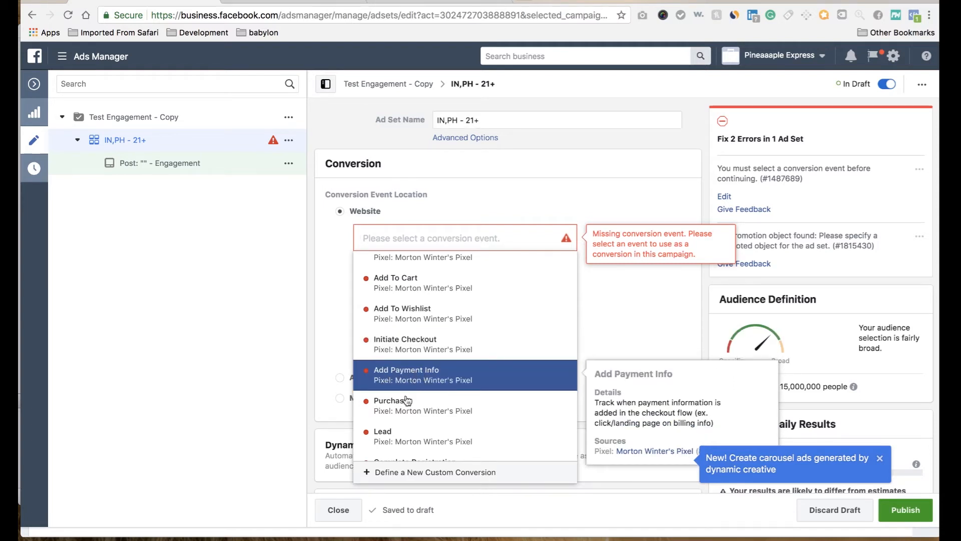
scroll(423, 409, down, 1)
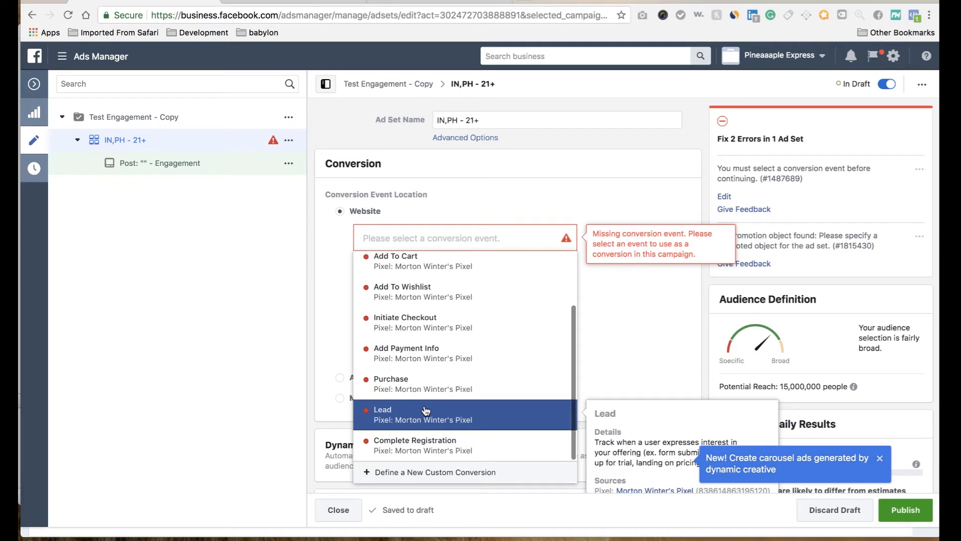
scroll(426, 411, up, 2)
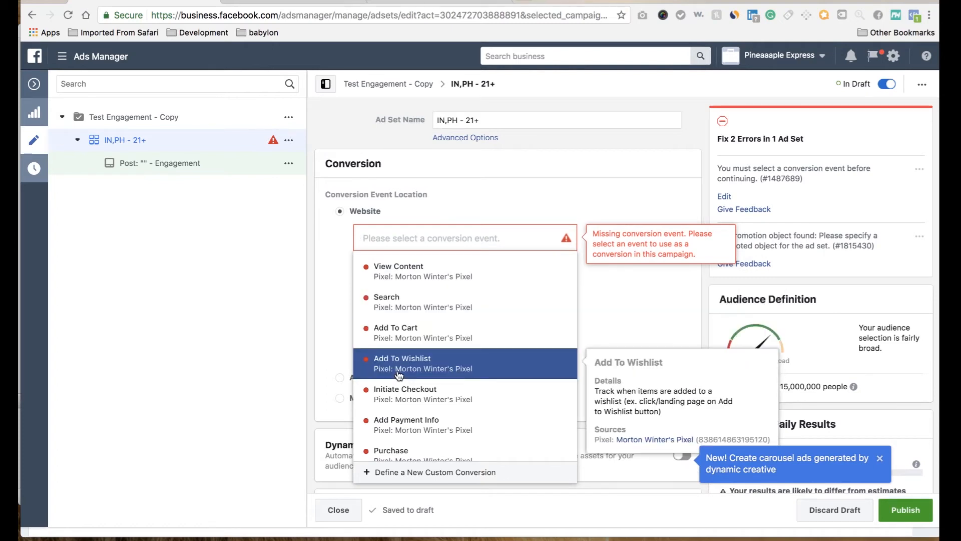
scroll(399, 375, down, 2)
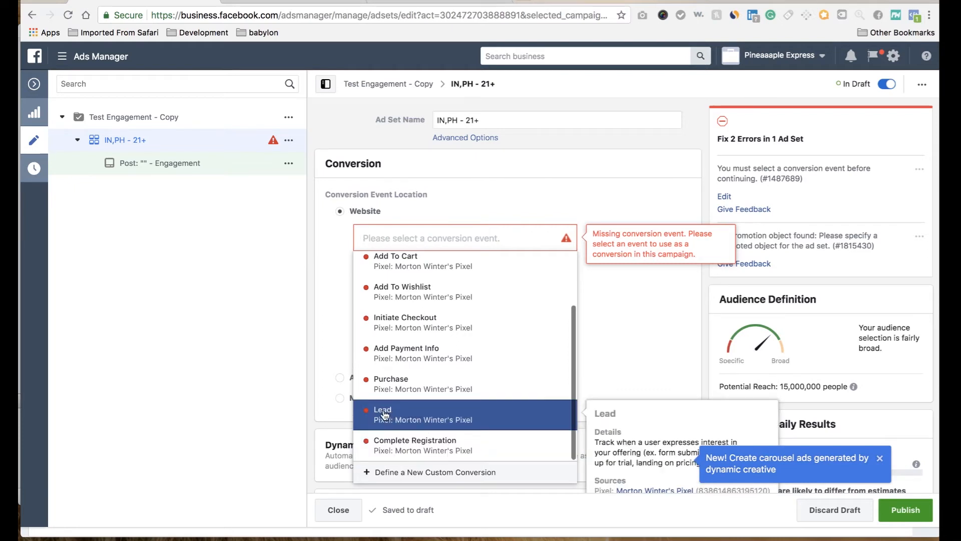
scroll(411, 417, up, 3)
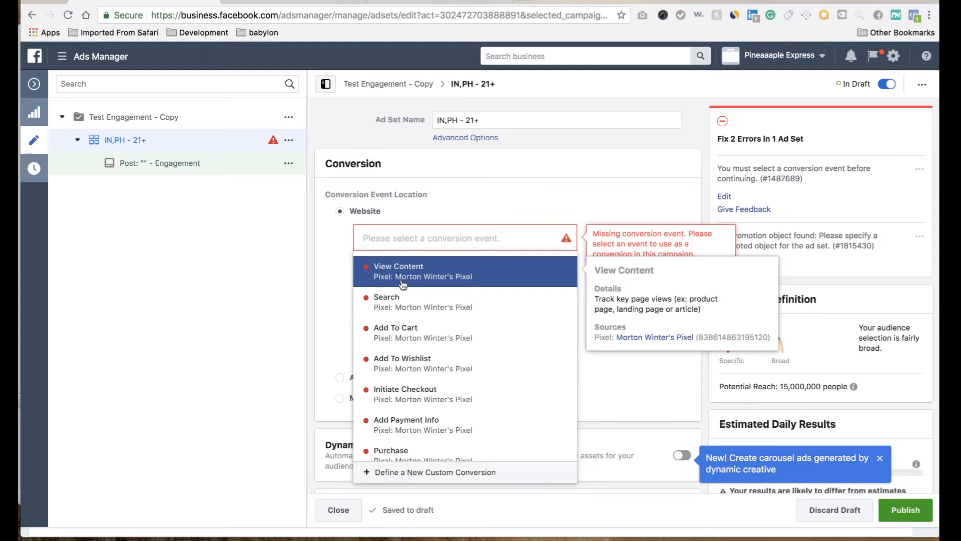
scroll(395, 333, down, 3)
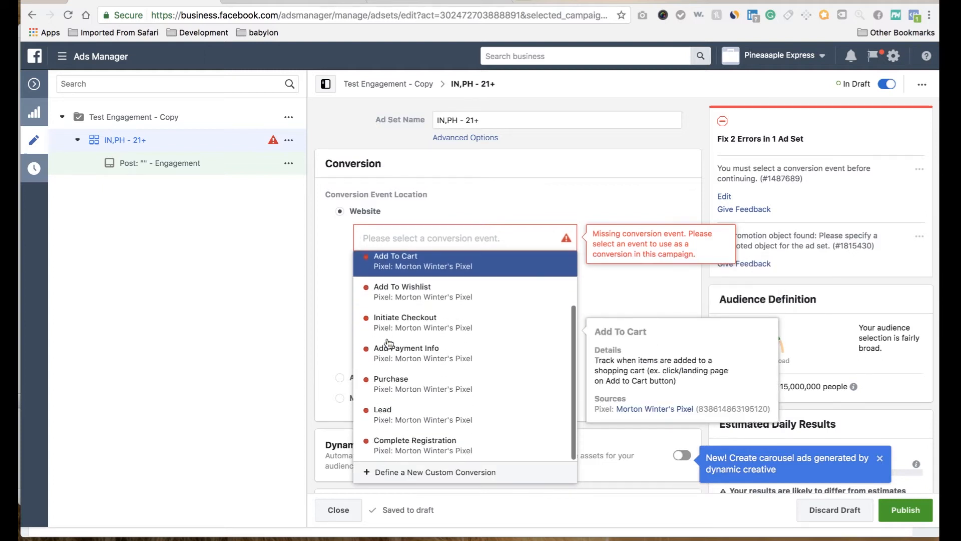
click(401, 385)
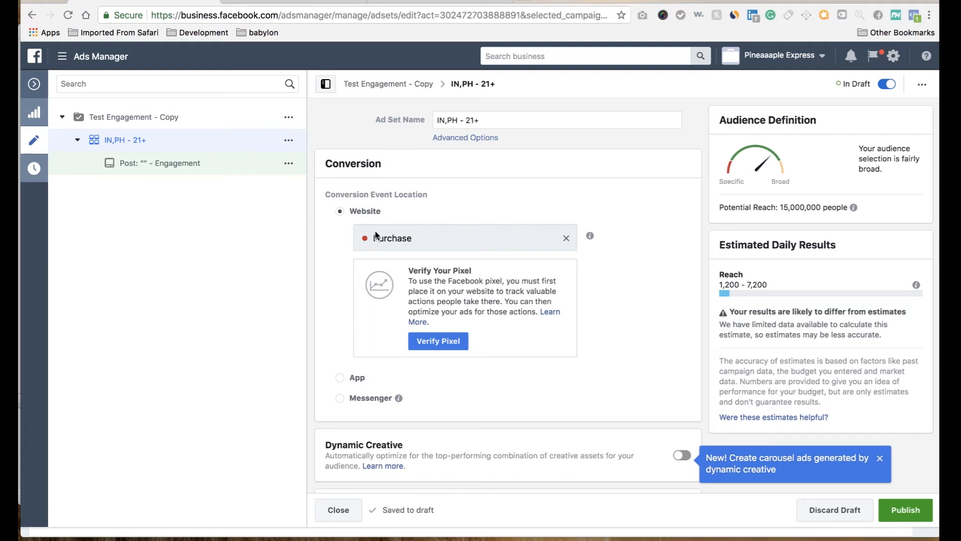
Step: Remove India and Philippines from the ad set's audience locations
scroll(697, 390, down, 1)
scroll(697, 393, down, 4)
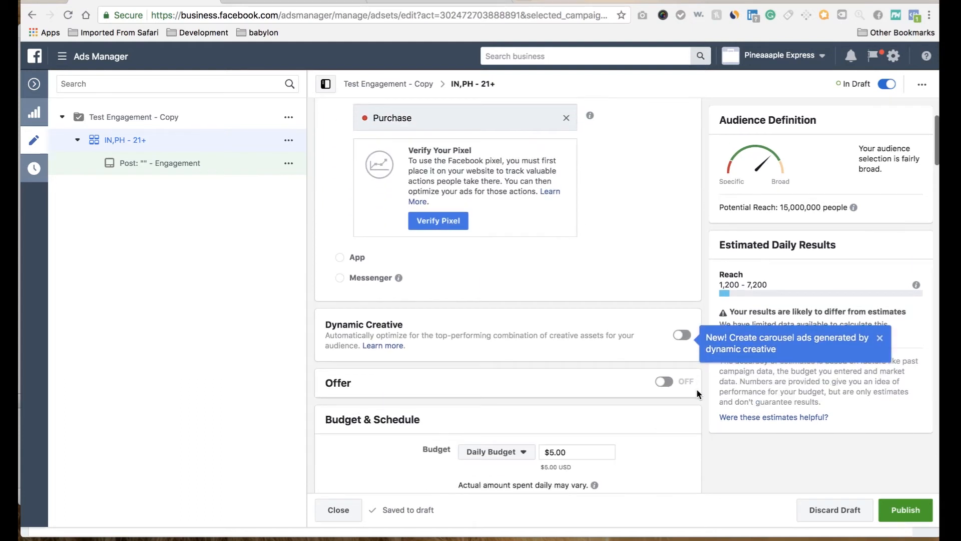
scroll(576, 368, down, 5)
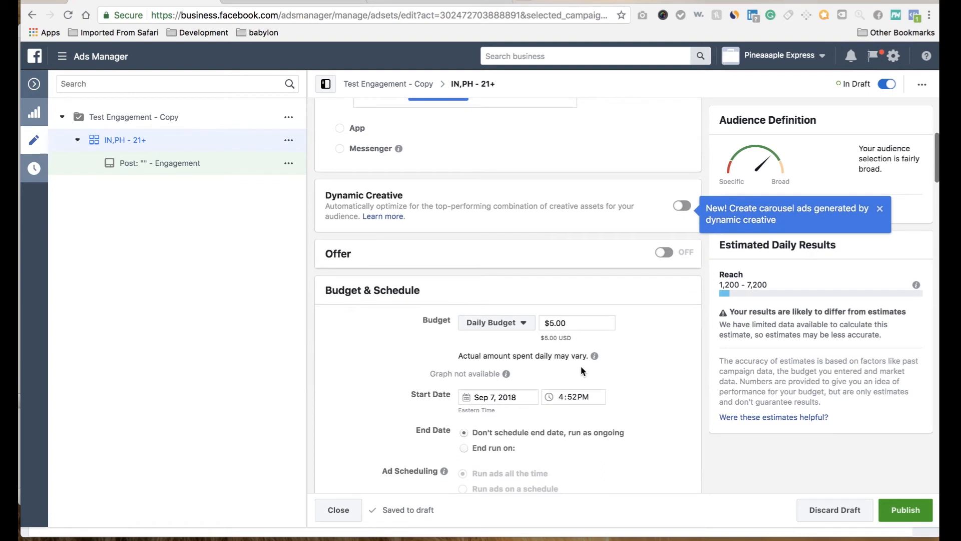
scroll(494, 337, down, 5)
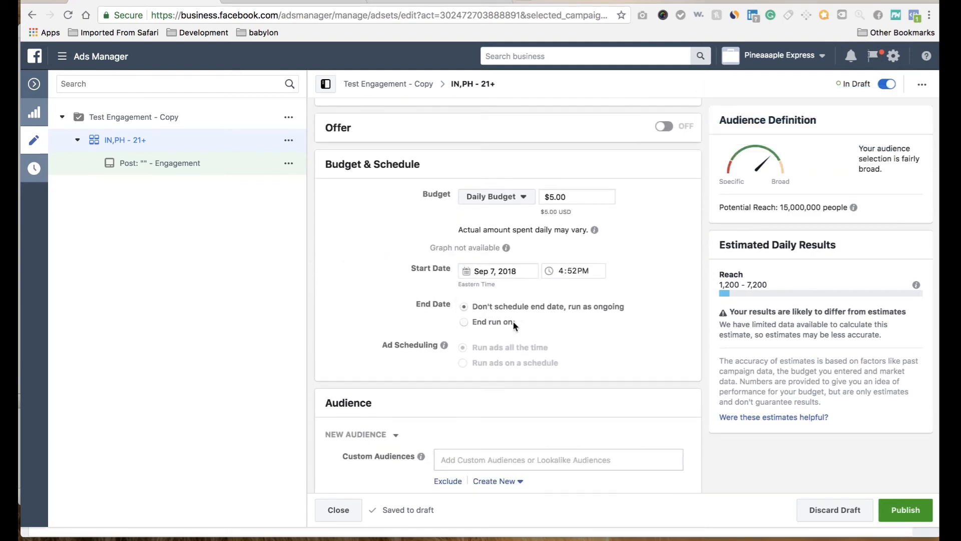
scroll(543, 333, down, 9)
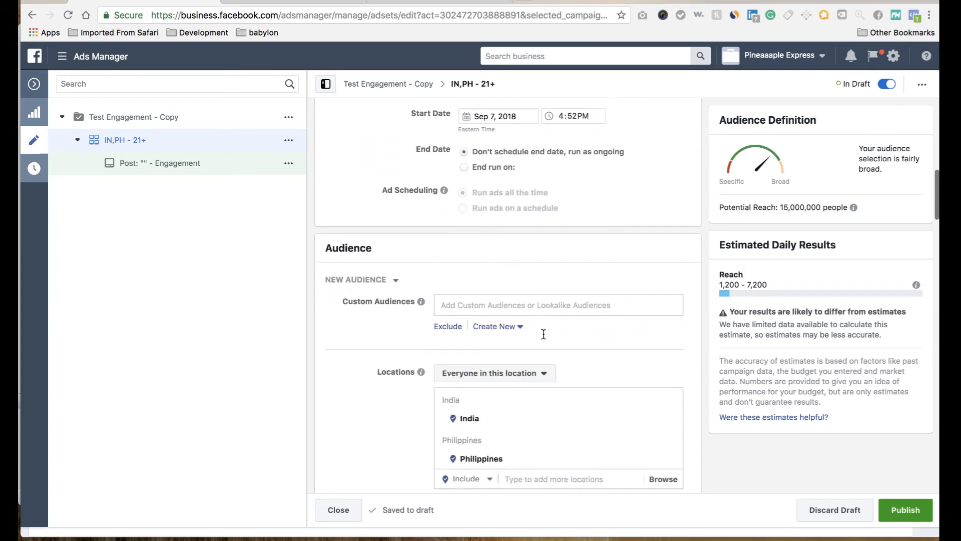
scroll(386, 332, down, 5)
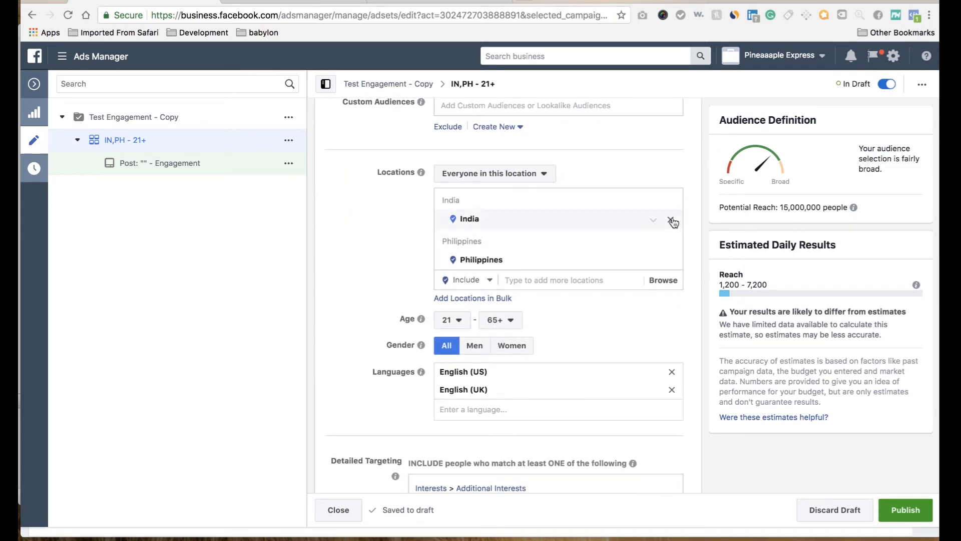
click(671, 220)
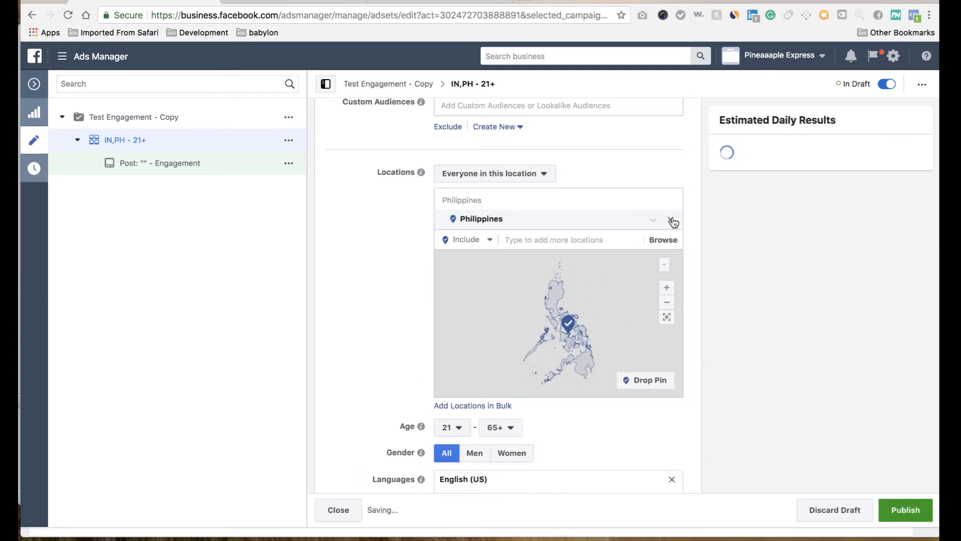
click(672, 220)
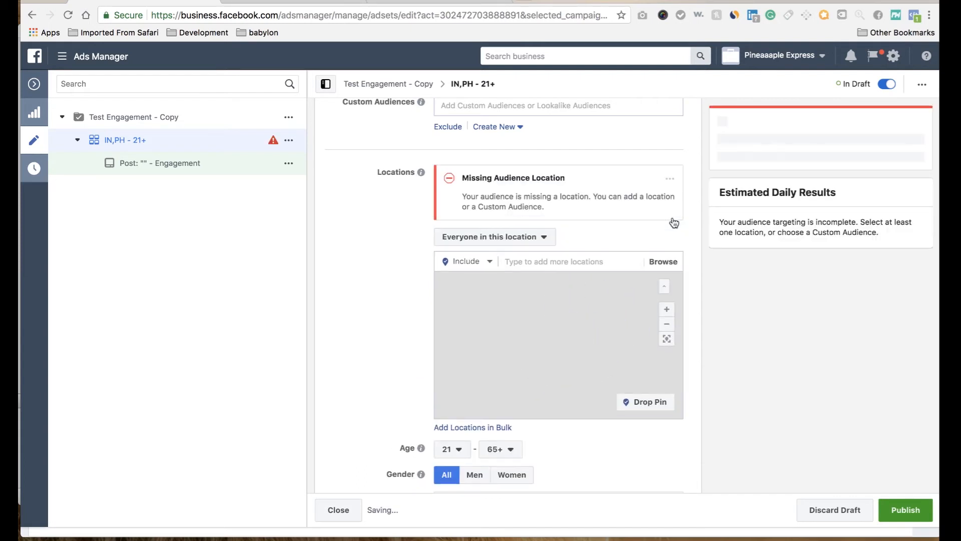
Step: Add the country United States to the ad set's audience locations
click(551, 262)
text(un)
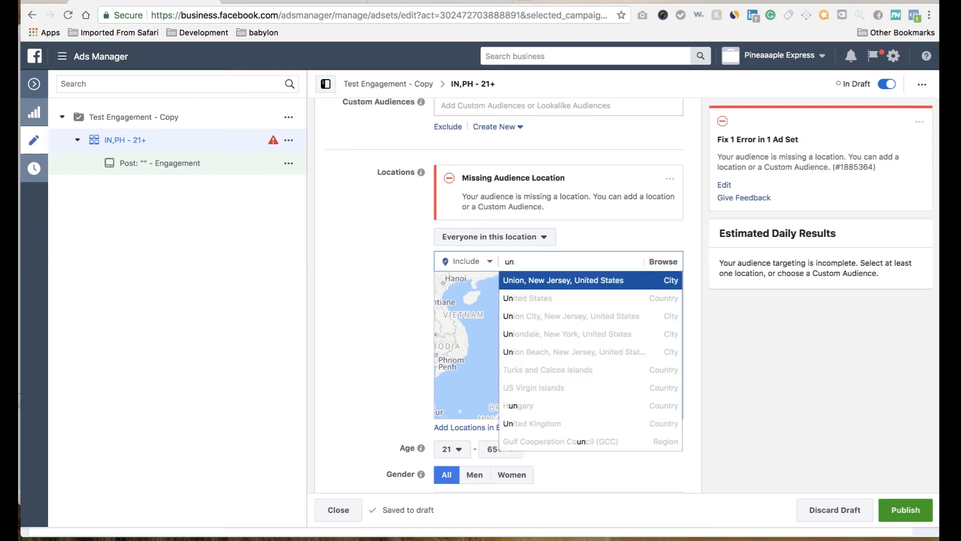
click(521, 299)
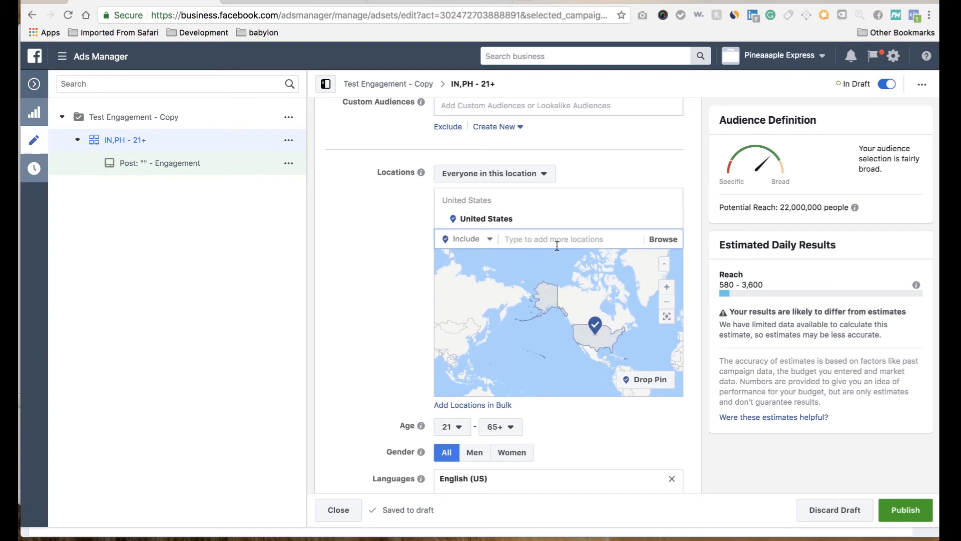
Step: Target Brooklyn, New York with a 50-mile radius in the audience locations and dismiss the location change notice
text(brookl)
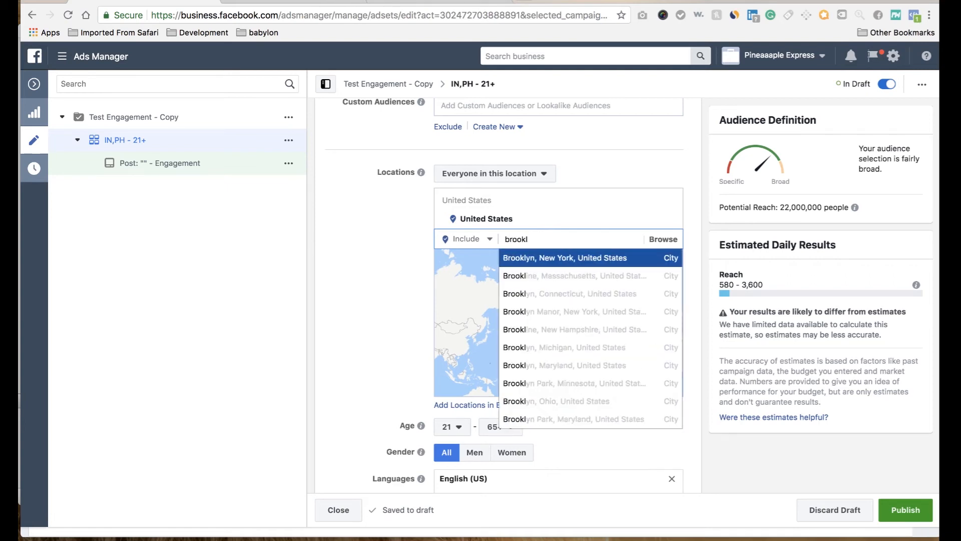
click(565, 259)
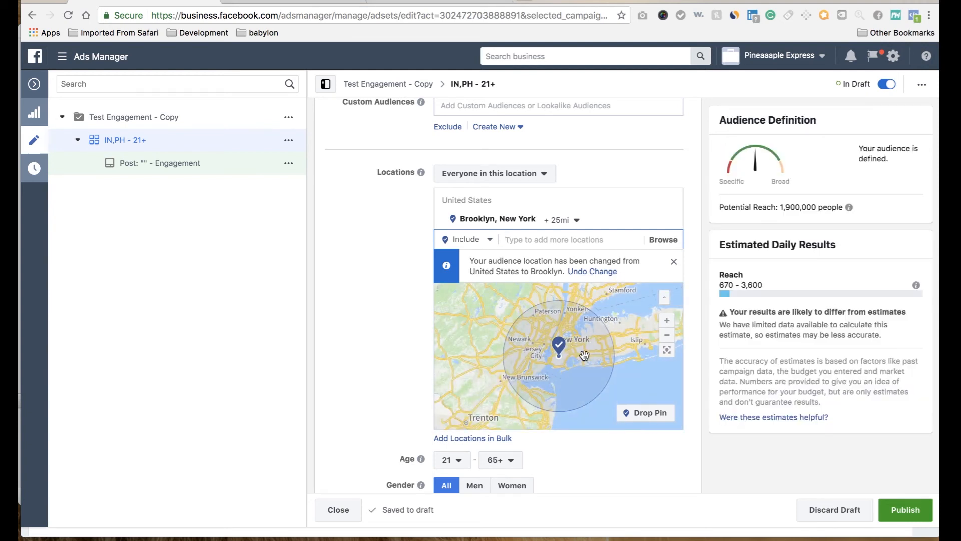
click(573, 220)
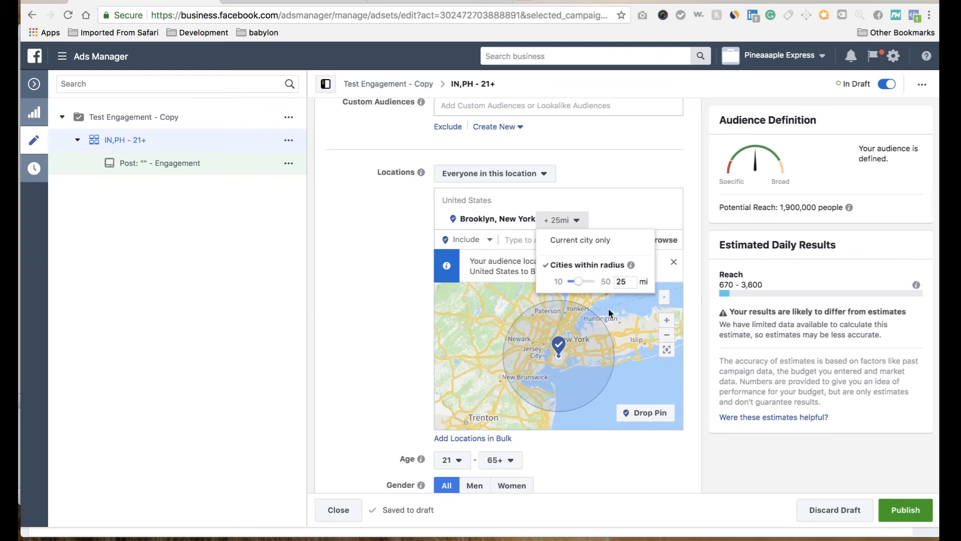
drag(583, 283, 600, 278)
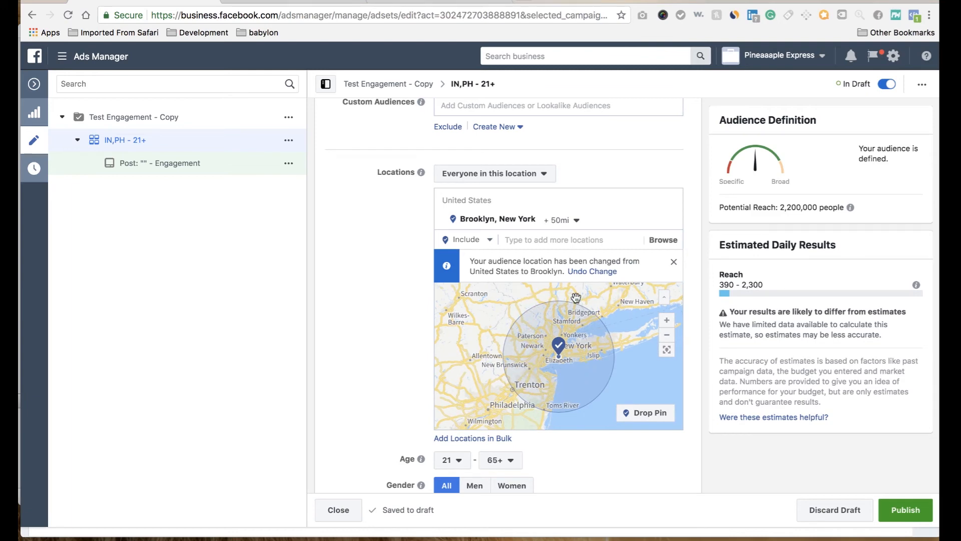
click(673, 262)
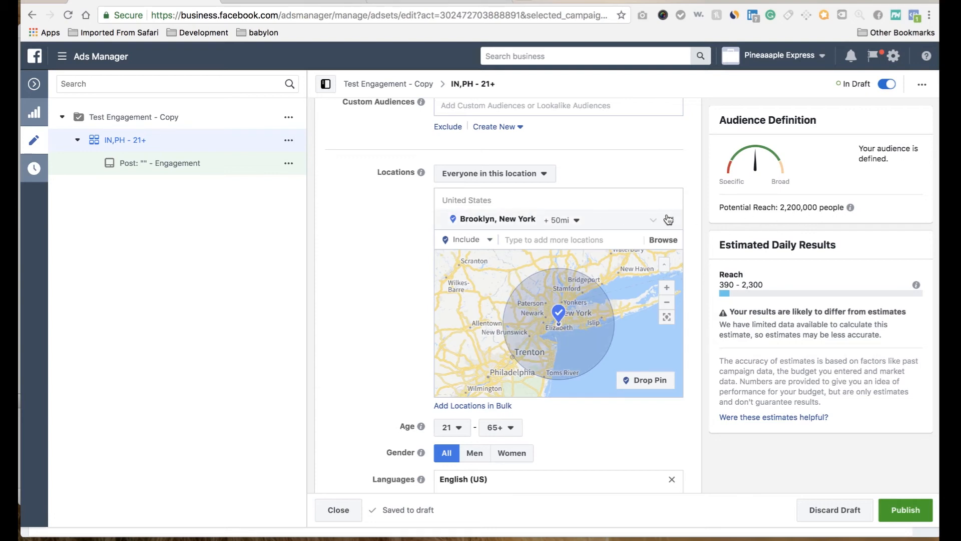
Step: Add the state of California to the ad set's audience locations
scroll(404, 233, down, 2)
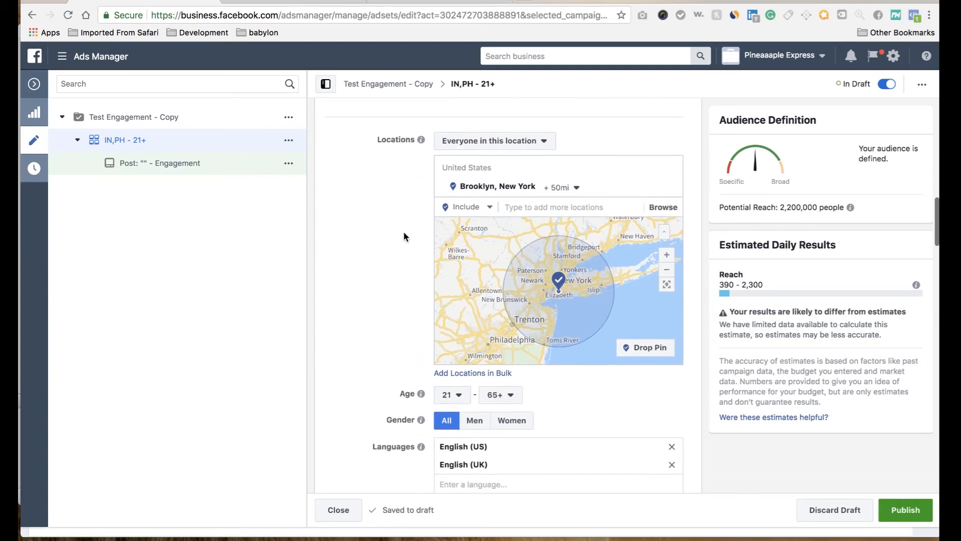
scroll(404, 233, up, 1)
click(524, 217)
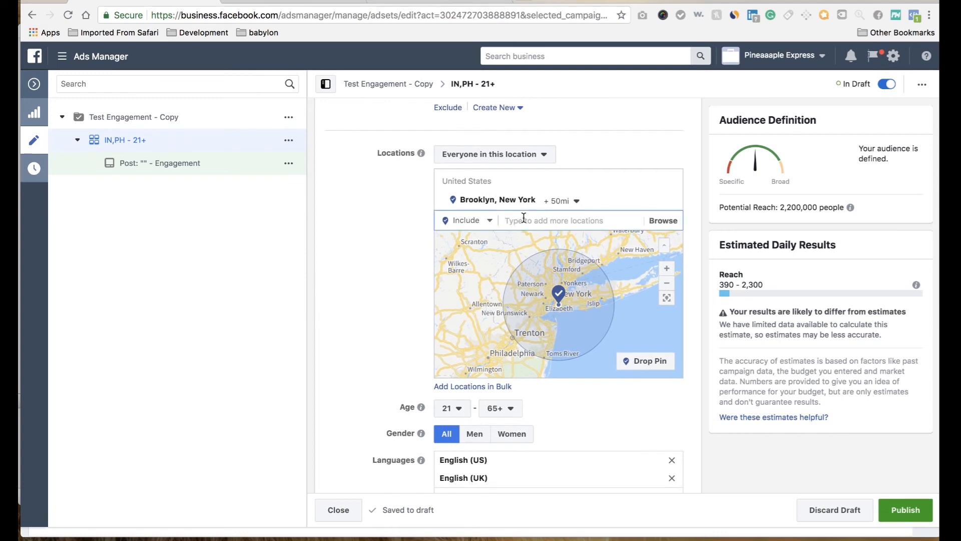
text(california)
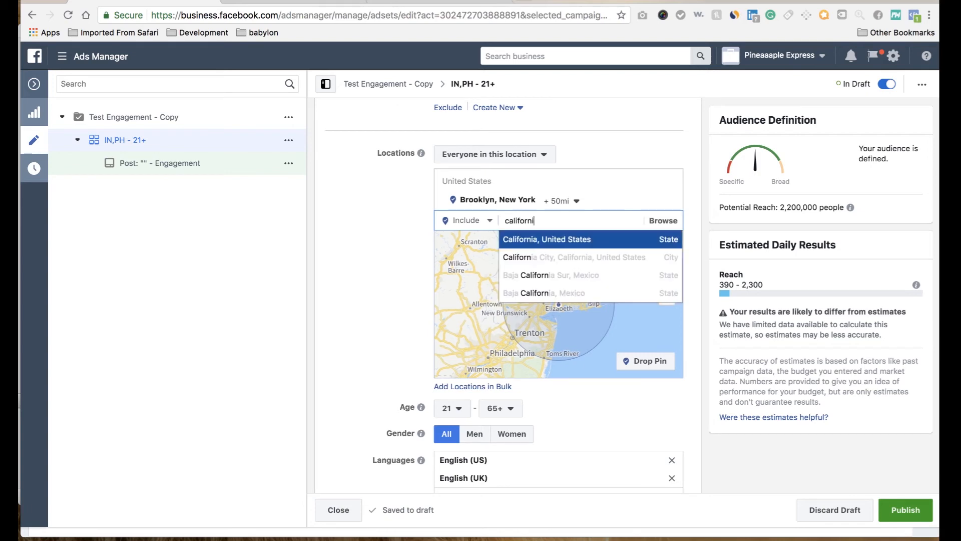
click(575, 244)
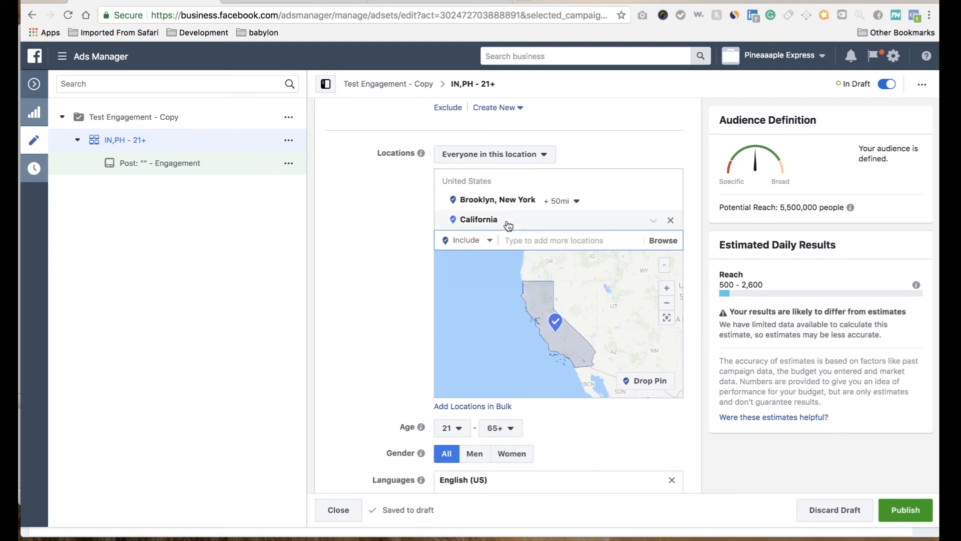
Step: Review the ad set's languages, detailed targeting and placements, and keep Conversions as the optimization for ad delivery
scroll(382, 223, down, 6)
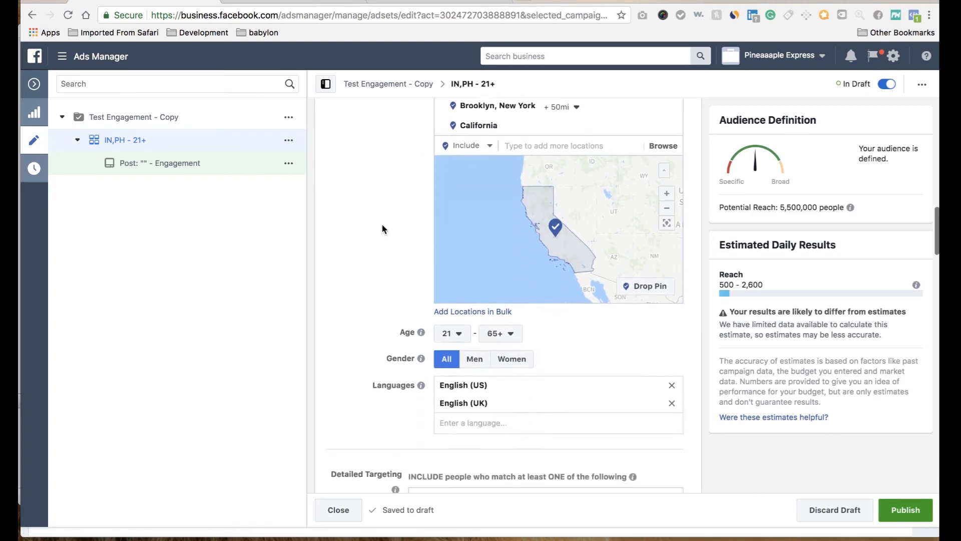
scroll(395, 365, down, 2)
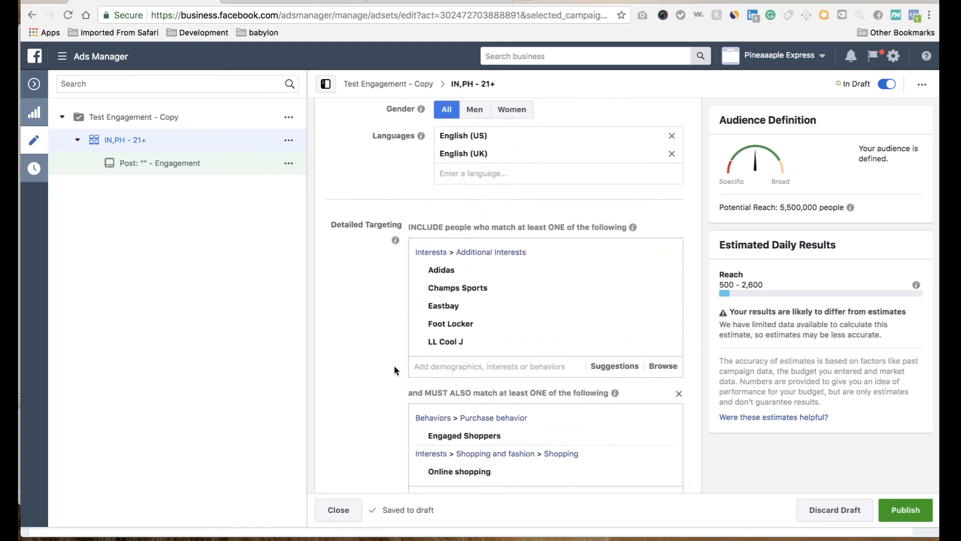
scroll(405, 462, down, 11)
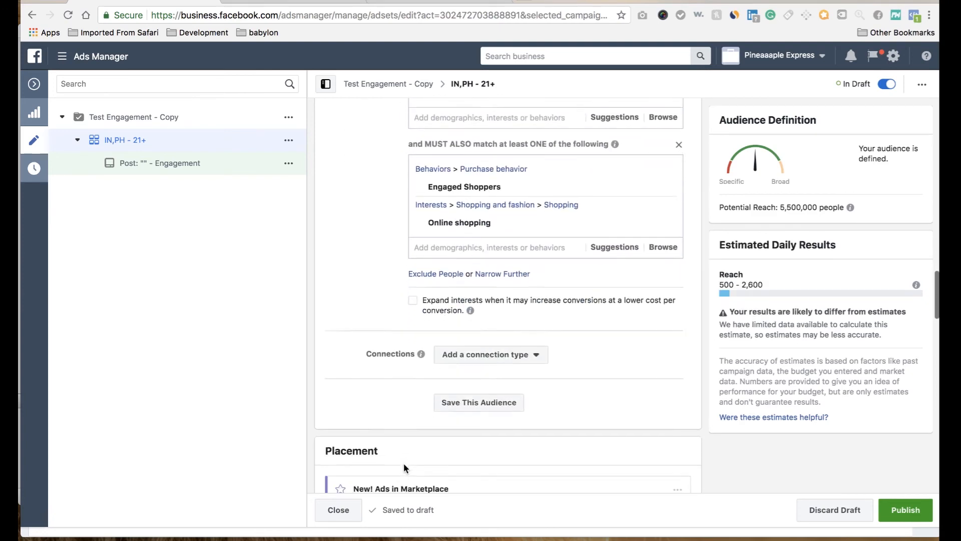
scroll(404, 462, down, 6)
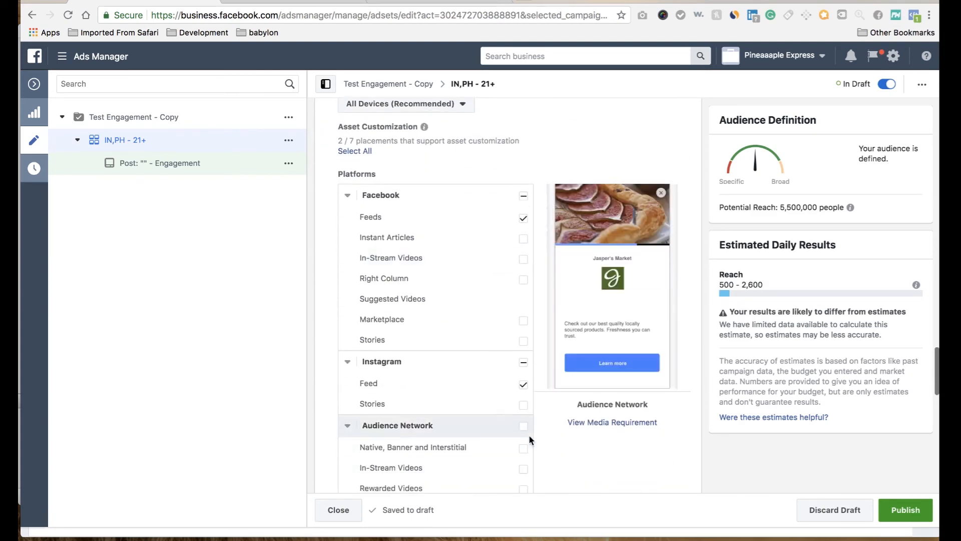
scroll(556, 420, down, 12)
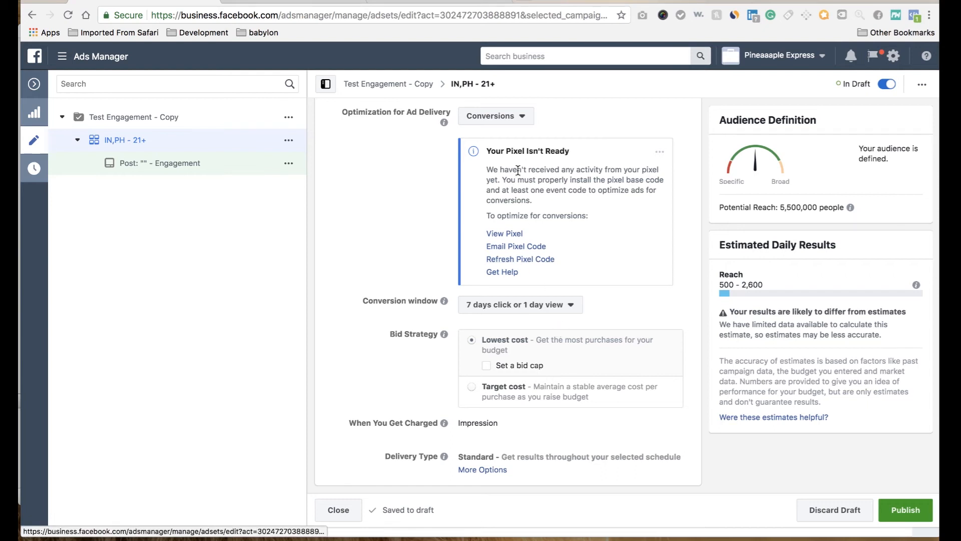
click(518, 116)
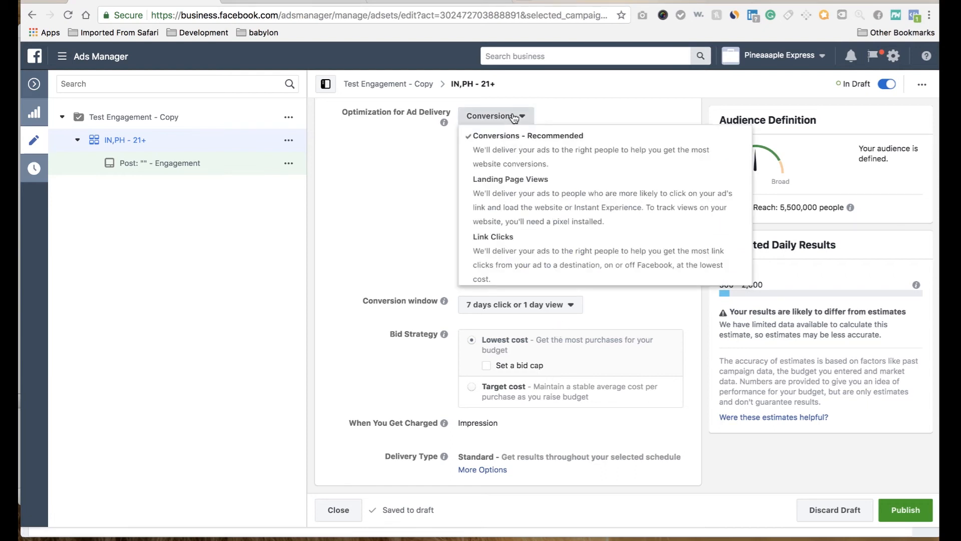
click(533, 145)
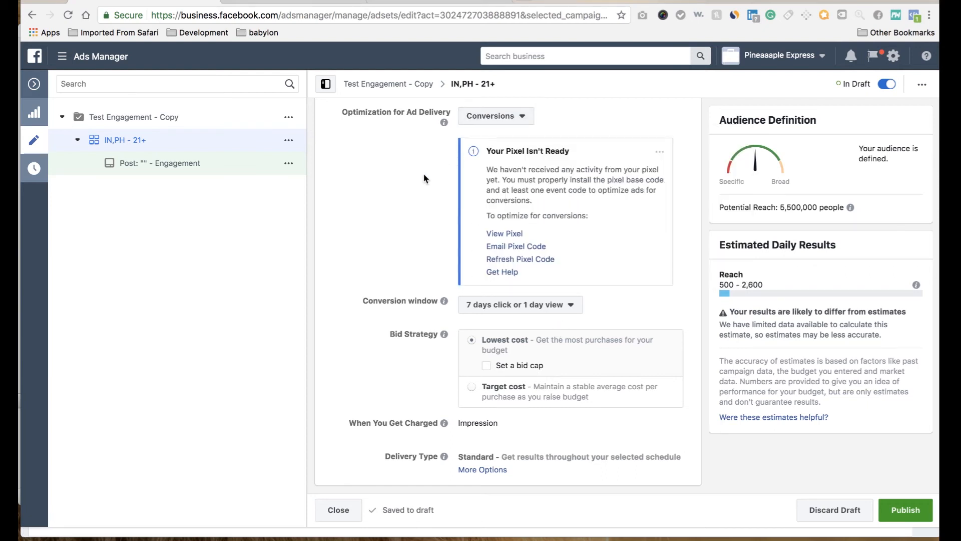
Step: Examine the available conversion window options and the lowest cost bid strategy explanation without changing either setting
click(521, 311)
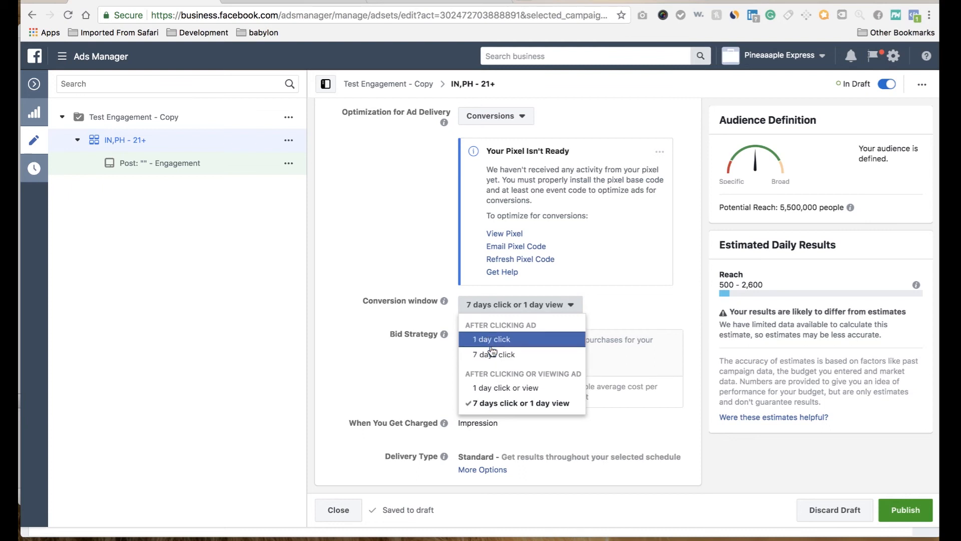
click(614, 302)
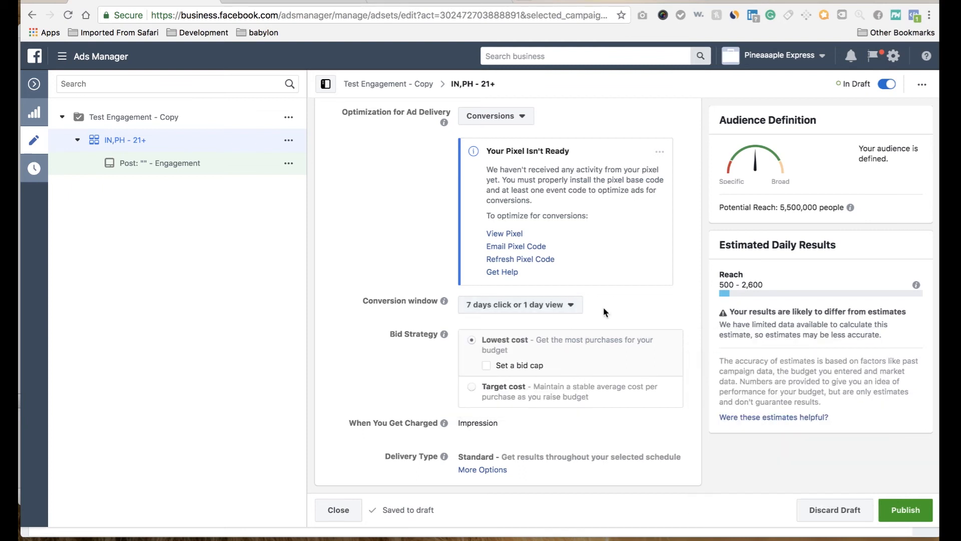
click(577, 310)
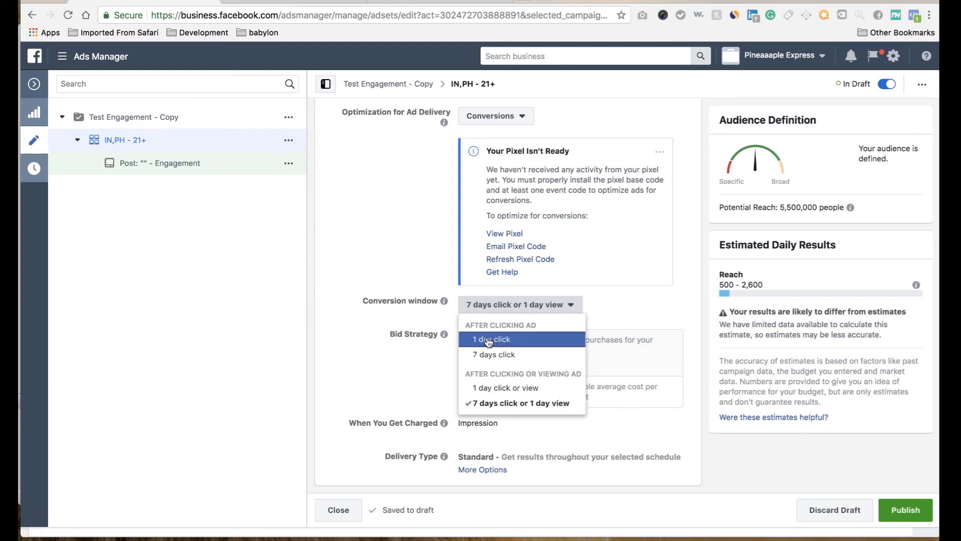
mouse_move(594, 342)
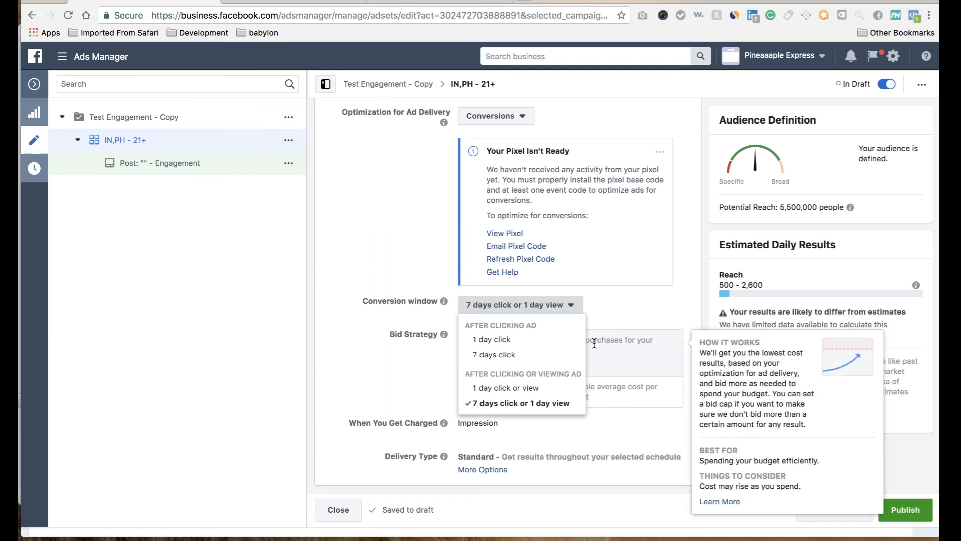
click(419, 355)
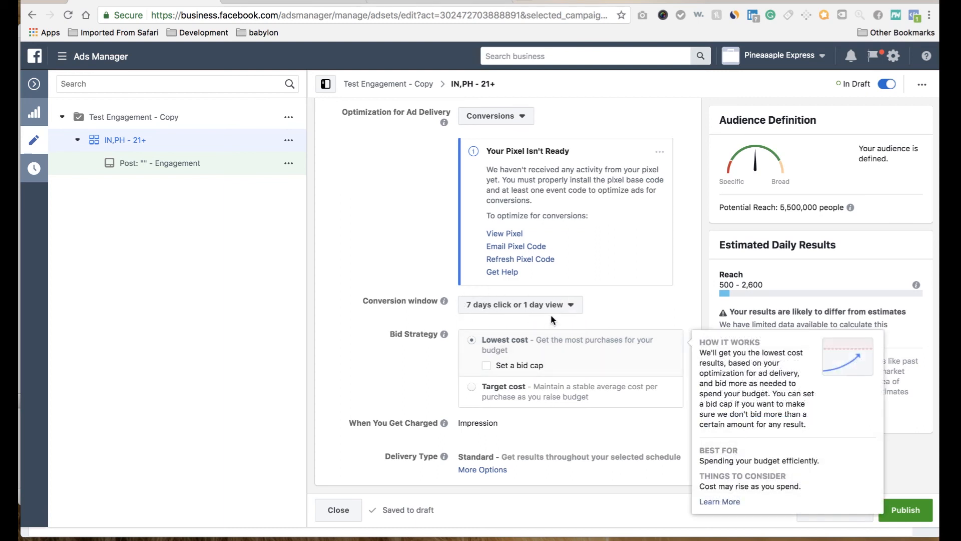
scroll(651, 425, down, 1)
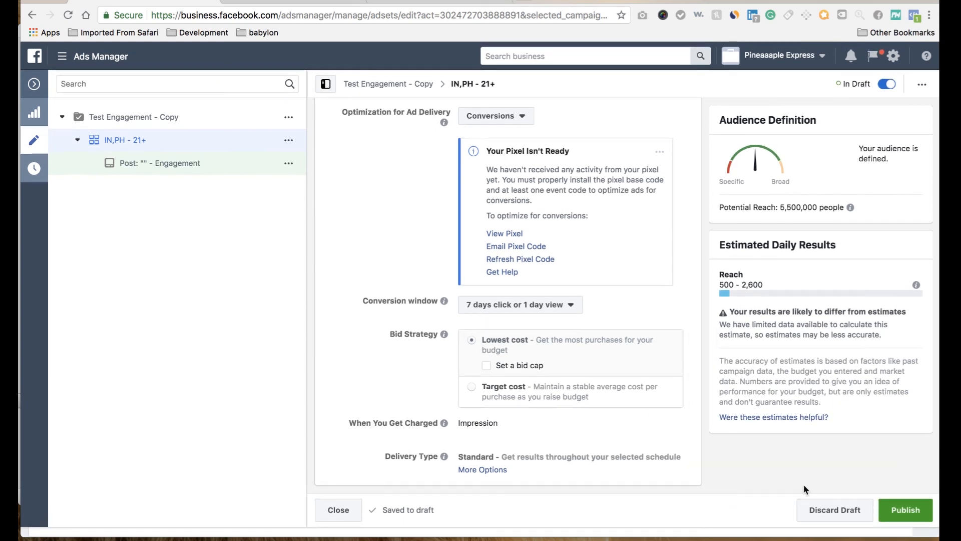
Step: Publish the edited ad set and its ad, dismiss the publishing notification and close the editor
click(912, 517)
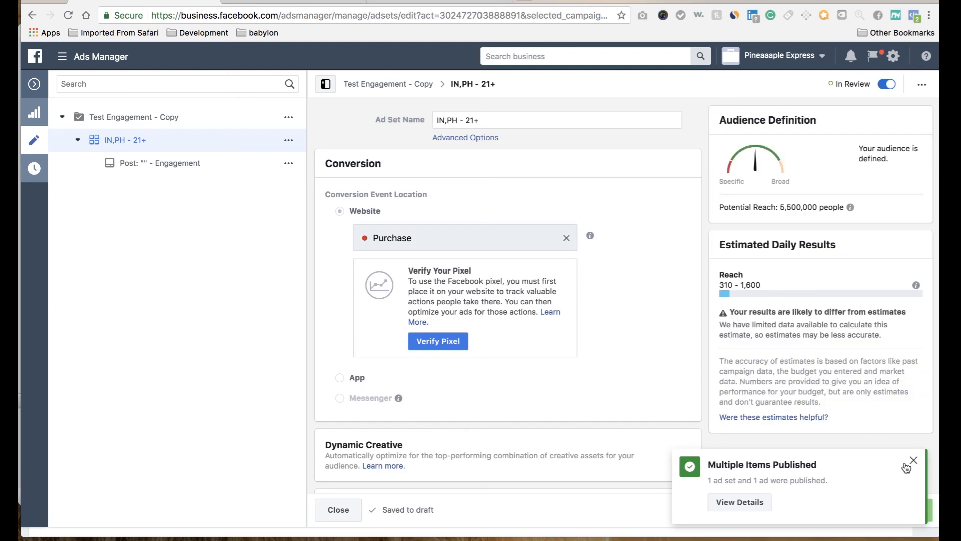
click(915, 461)
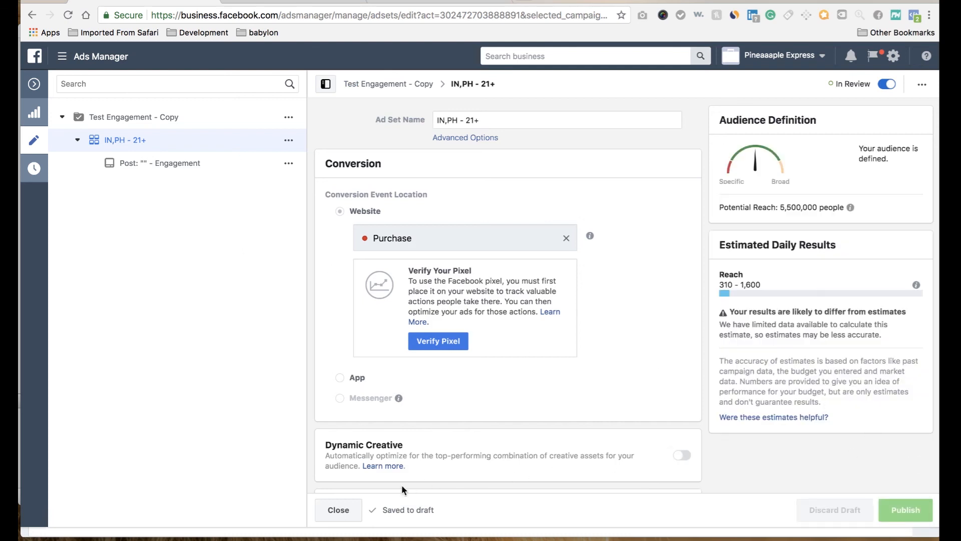
click(339, 509)
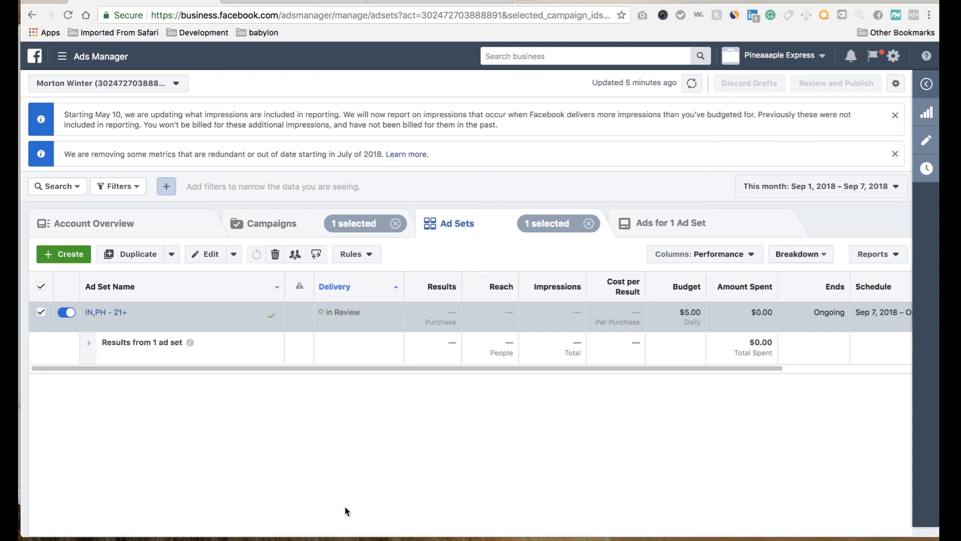
Step: Turn off both the Test Engagement - Copy and Test Engagement campaigns in the campaign list
click(296, 226)
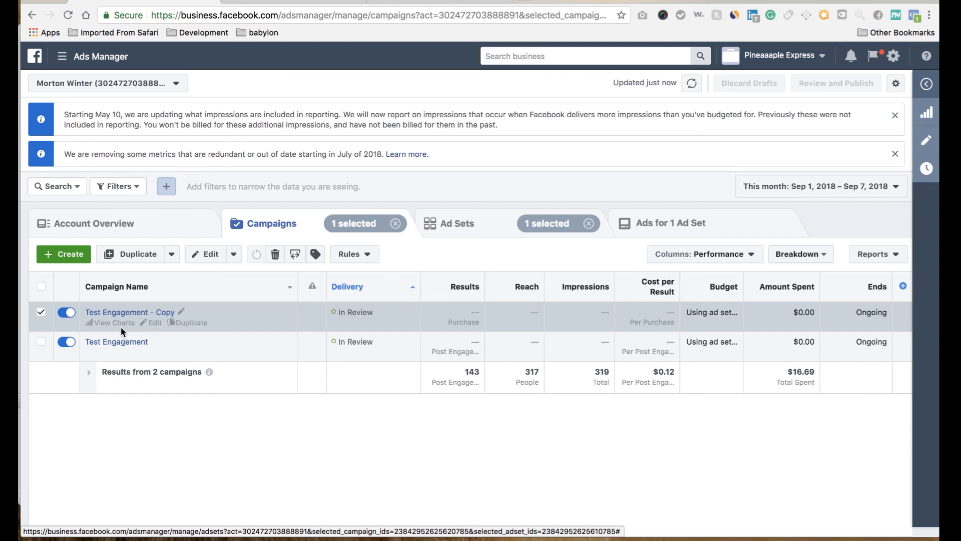
click(68, 314)
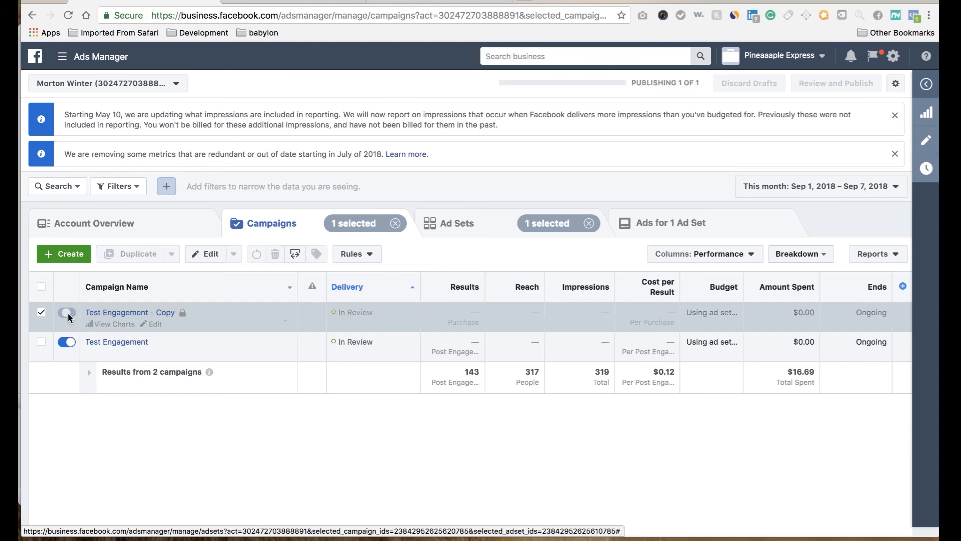
click(70, 343)
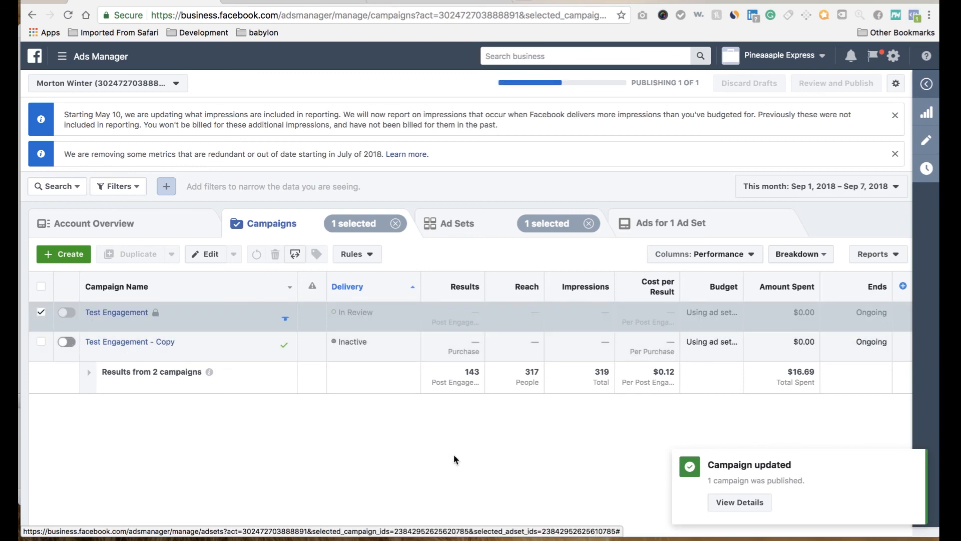